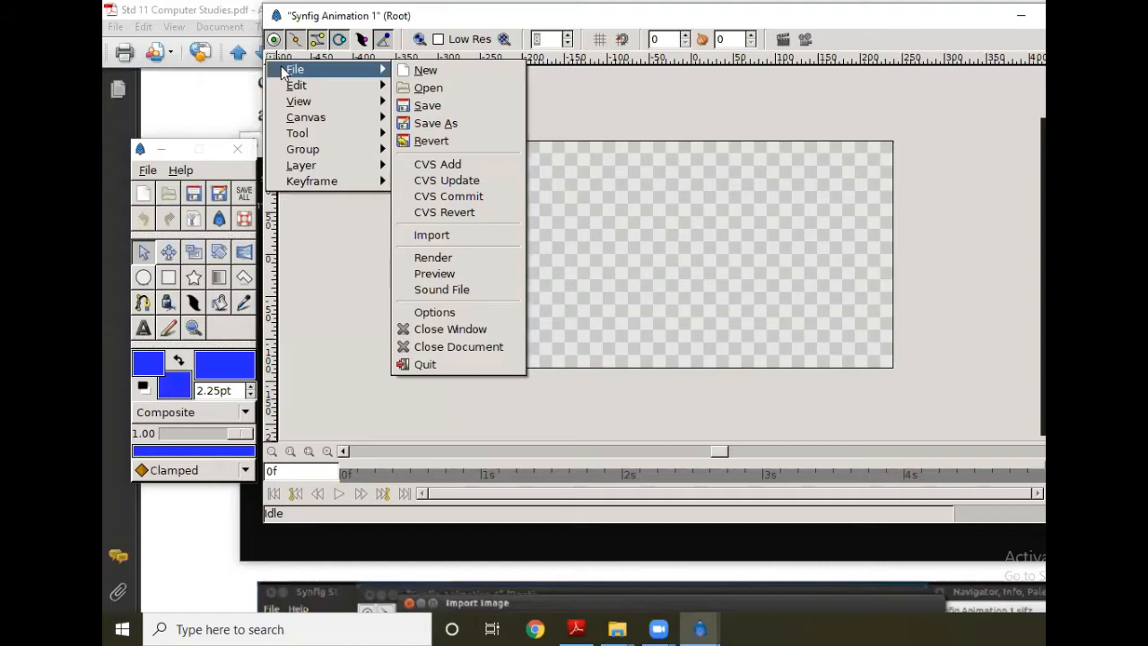
left_click(272, 59)
left_click(273, 60)
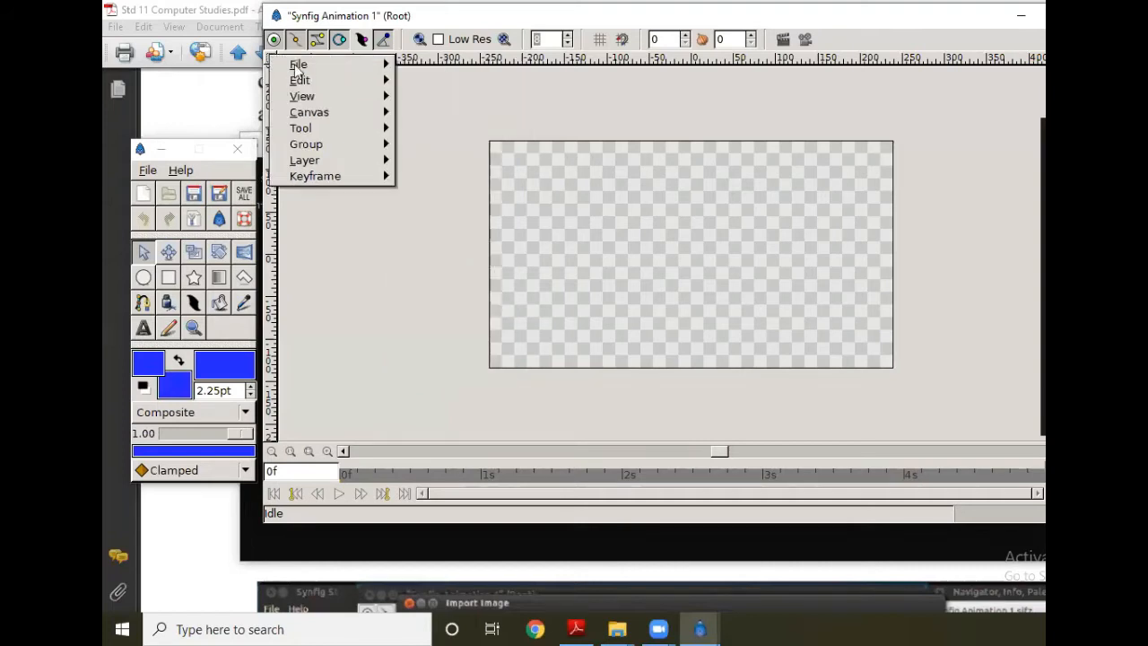
mouse_move(297, 68)
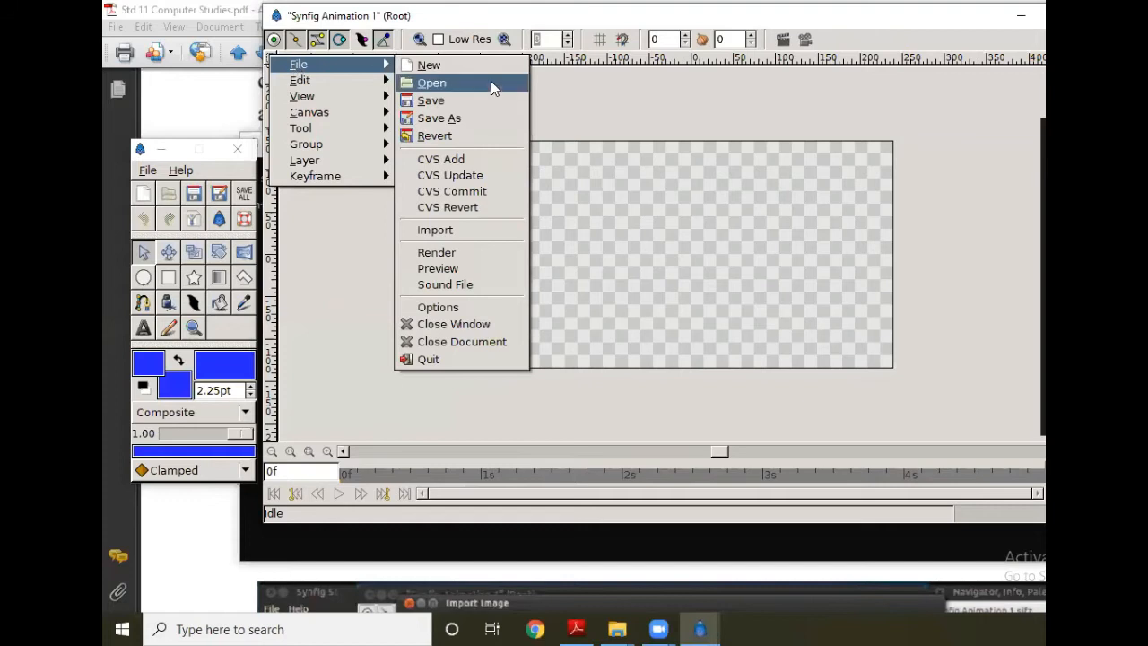
left_click(502, 233)
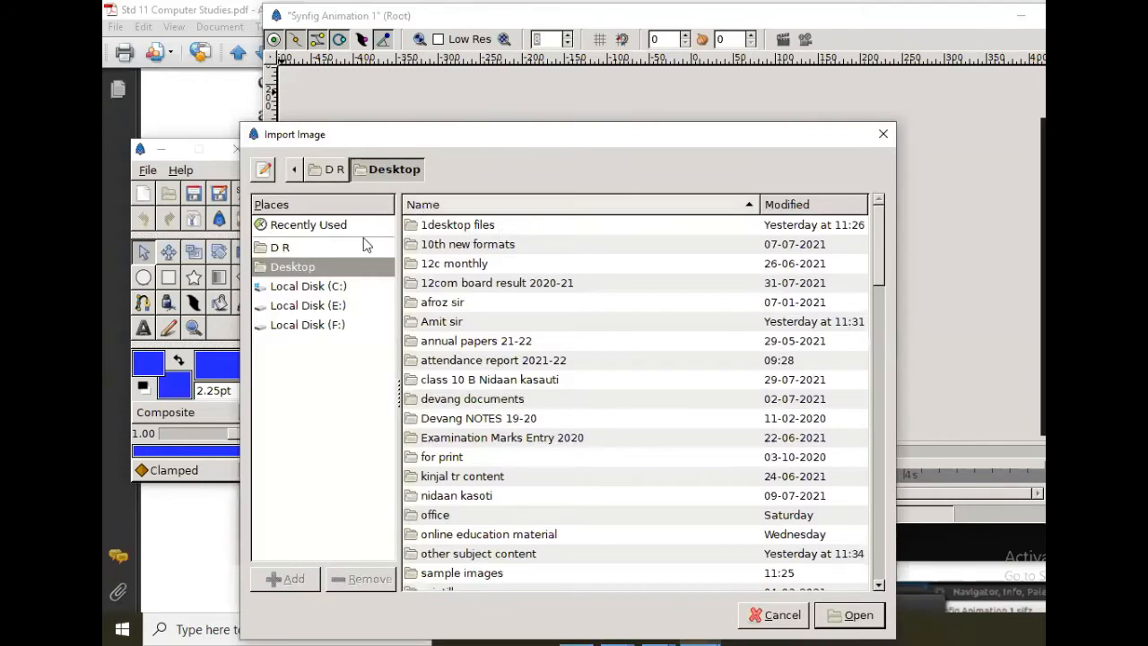
left_click(316, 266)
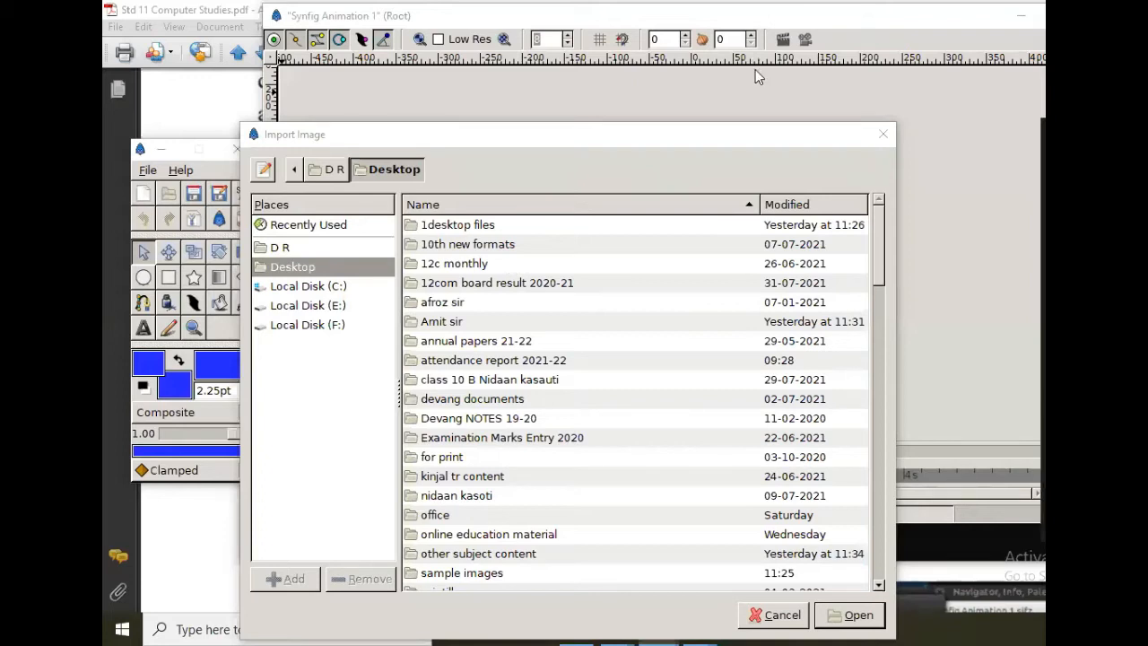
scroll(538, 269, "down", 3)
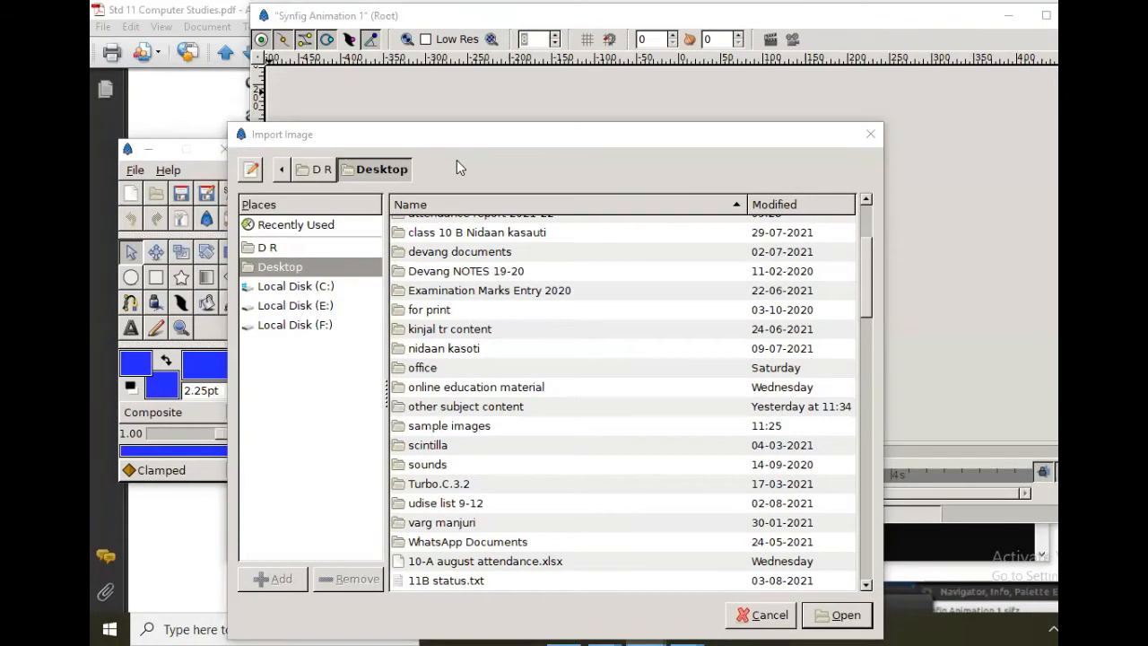
left_click(462, 427)
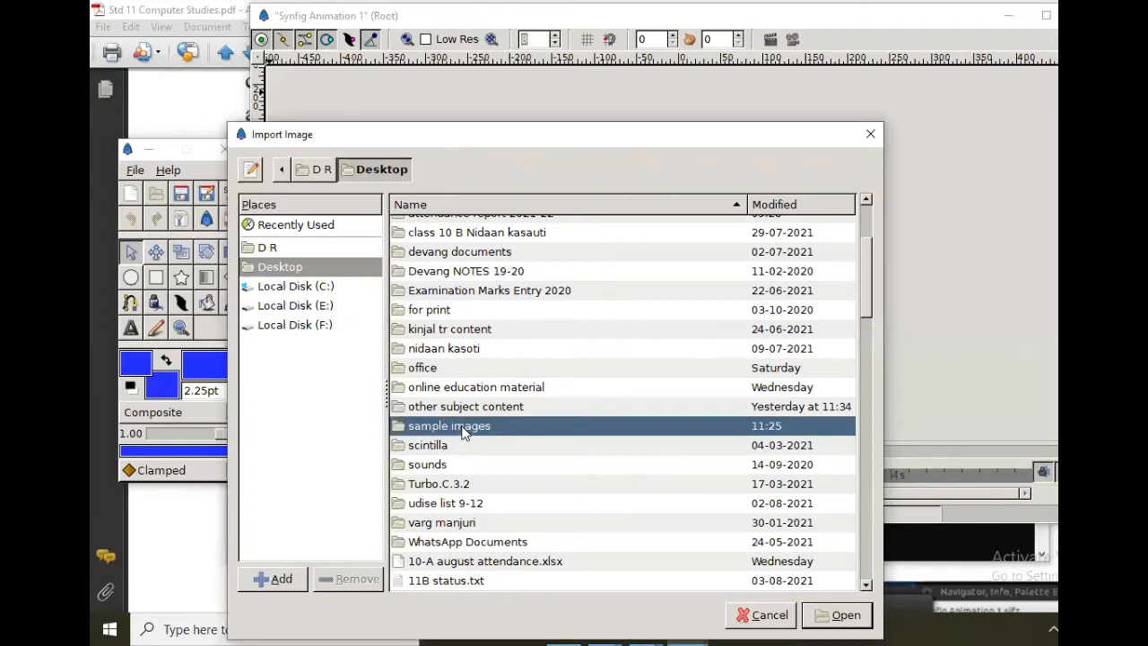
double_click(462, 428)
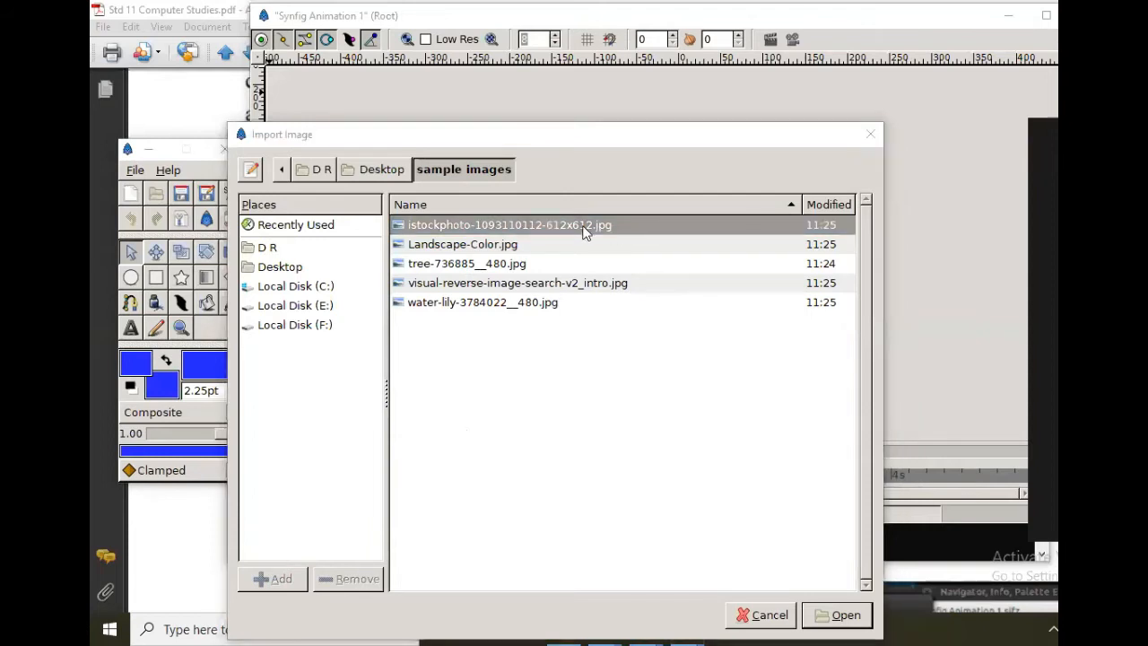
left_click(841, 617)
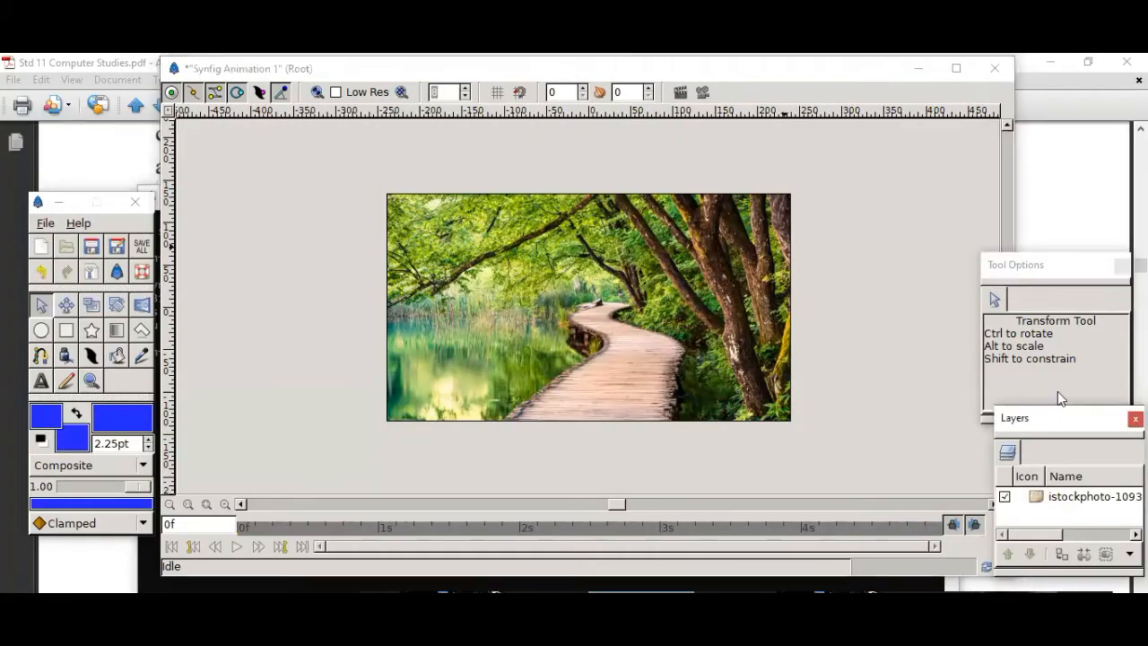
Move the Layers window above the Tool Options window and make it slightly taller
left_click_drag(1058, 418, 1051, 69)
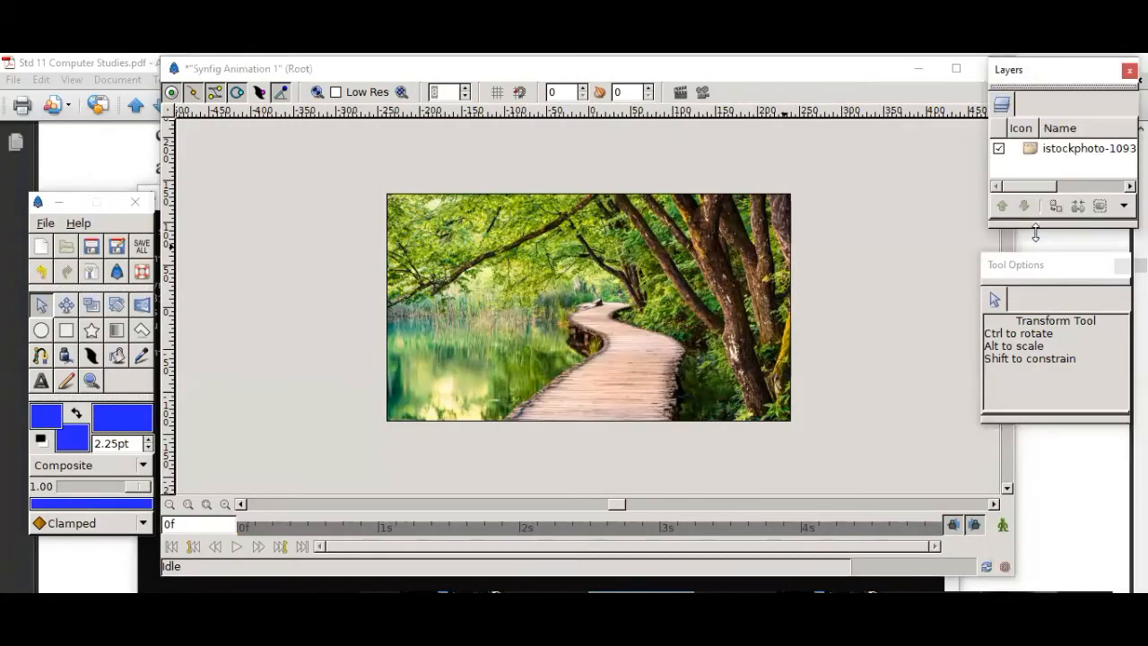
left_click_drag(1036, 232, 1048, 319)
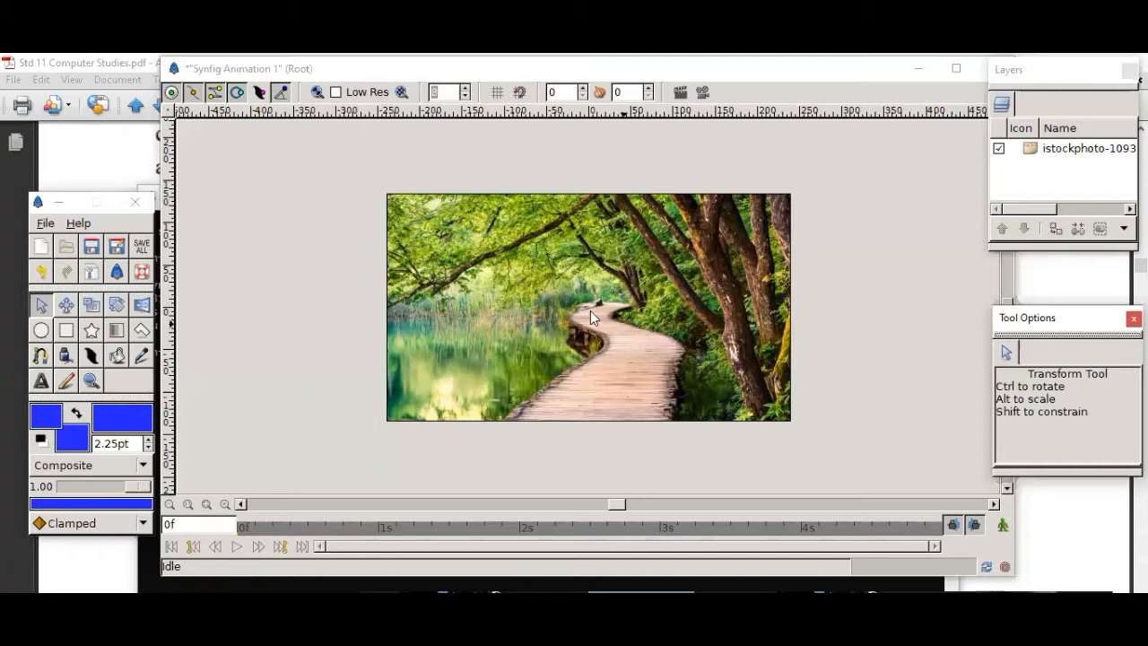
left_click(178, 104)
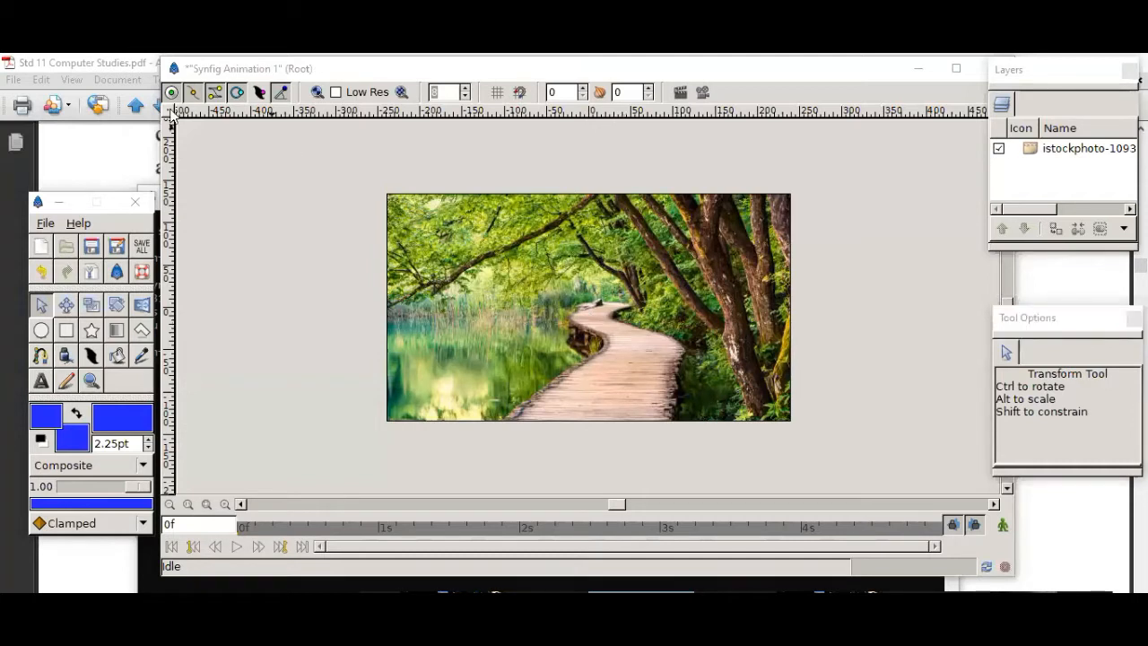
left_click(172, 109)
mouse_move(172, 118)
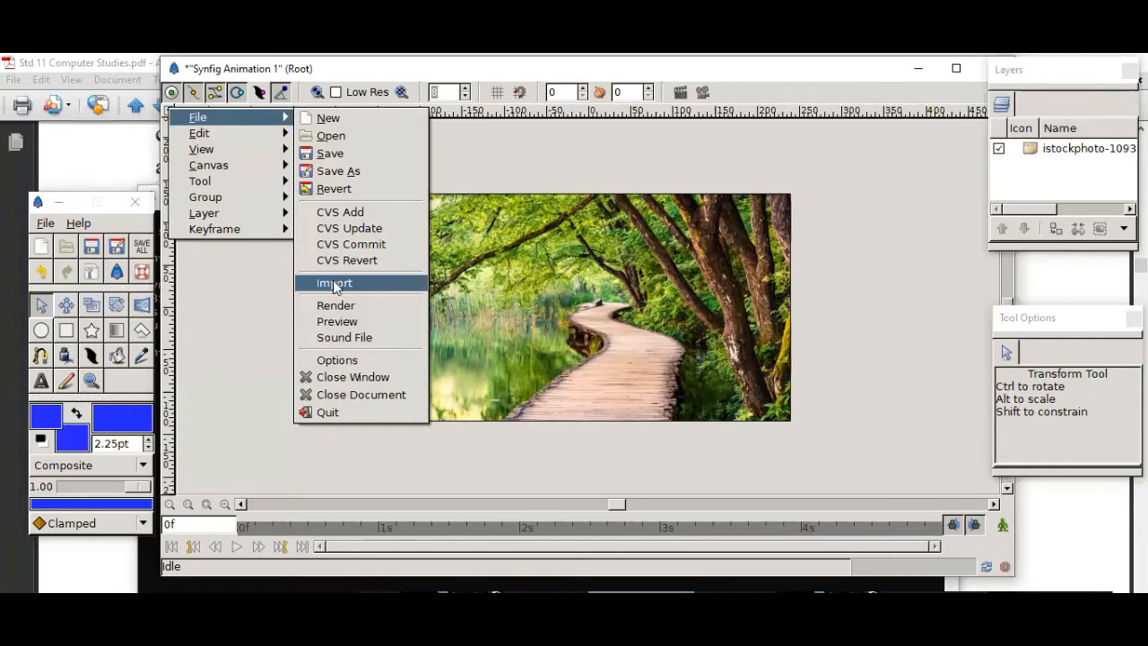
left_click(733, 167)
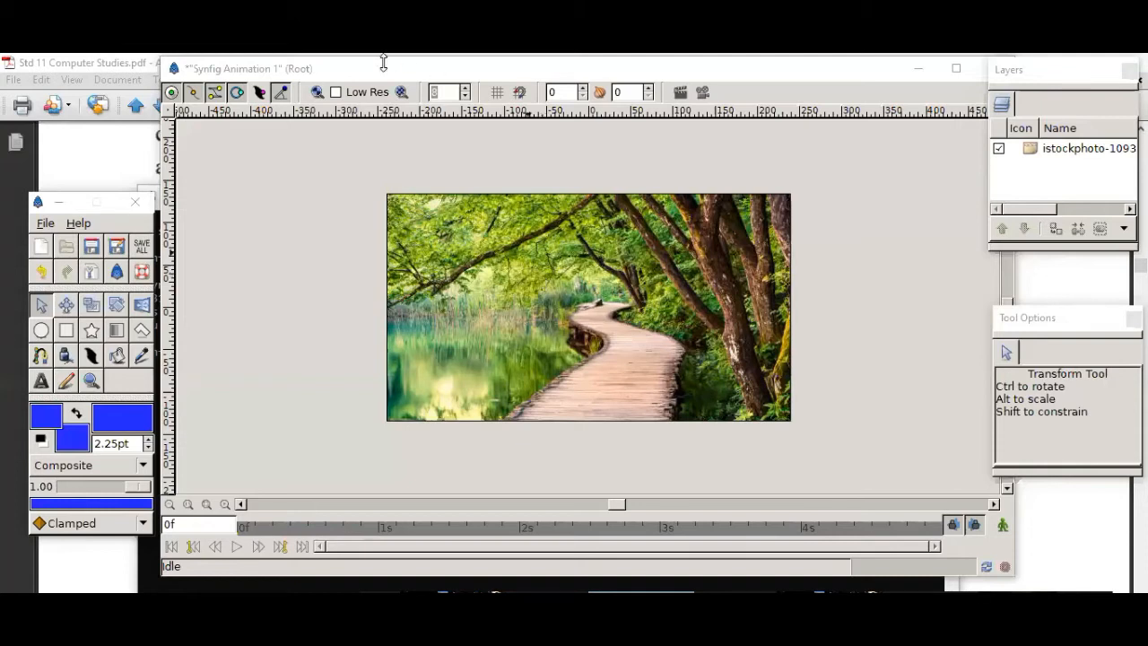
Import Landscape-Color.jpg from the sample images folder as another layer
left_click(169, 112)
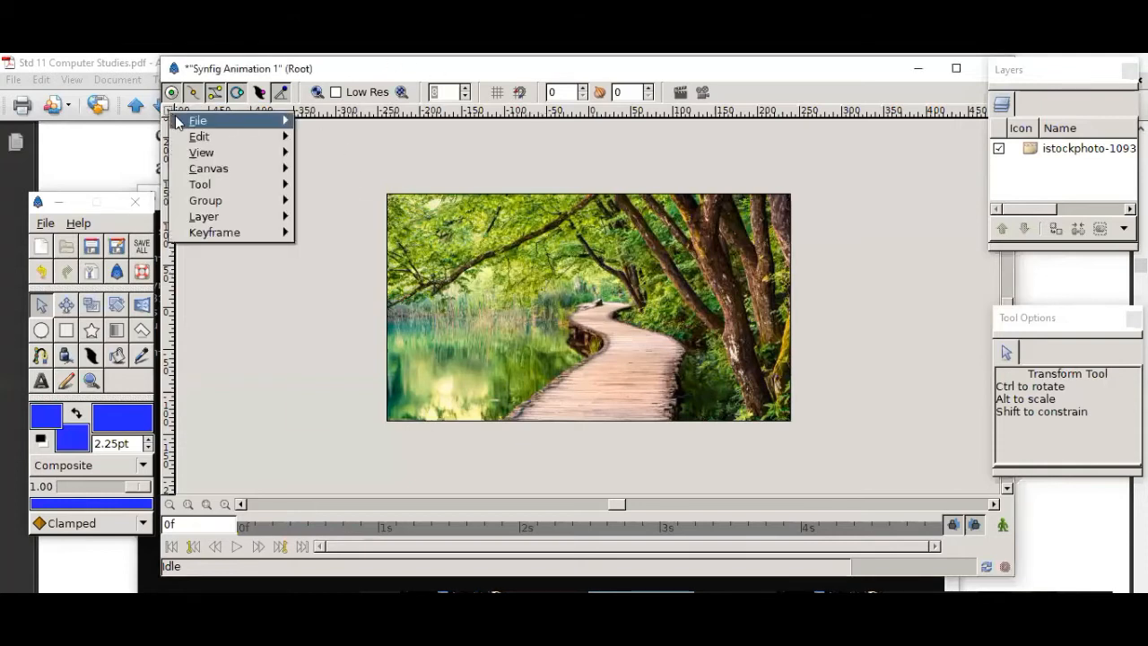
mouse_move(193, 120)
left_click(319, 283)
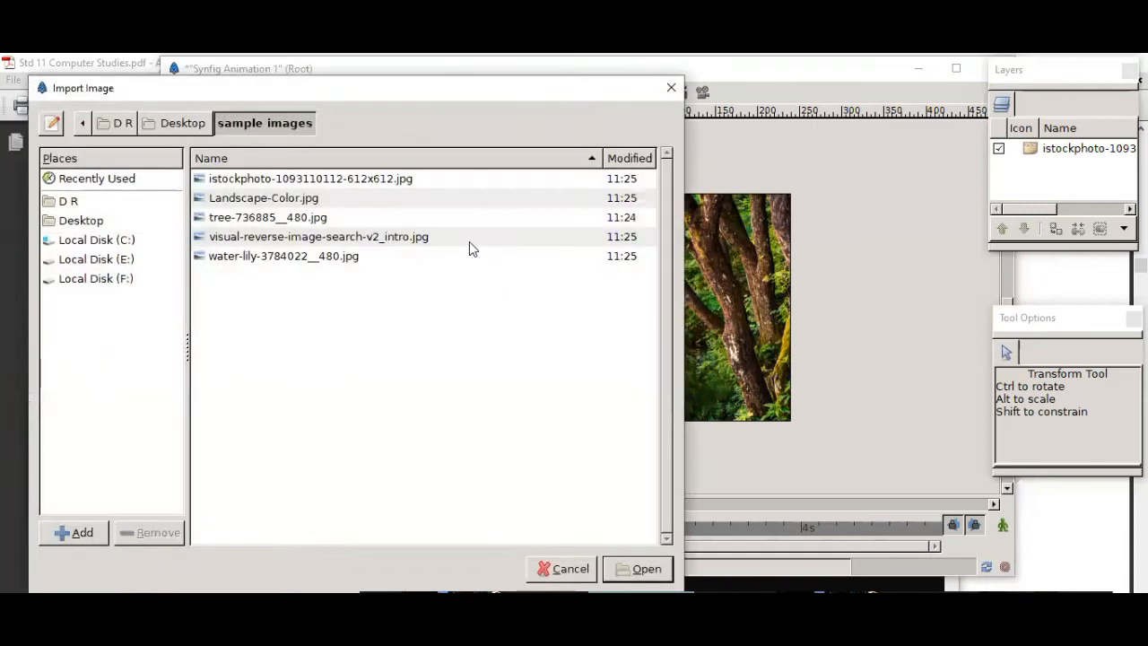
left_click(311, 199)
left_click(637, 568)
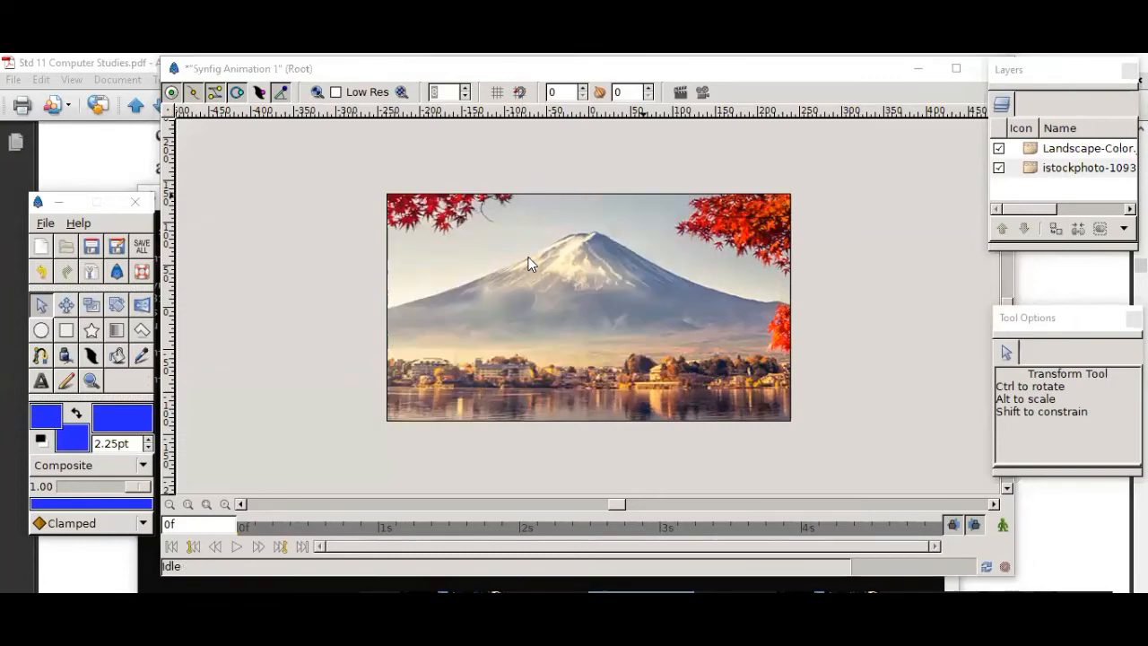
Import tree-736885__480.jpg from the sample images folder as another layer
left_click(366, 59)
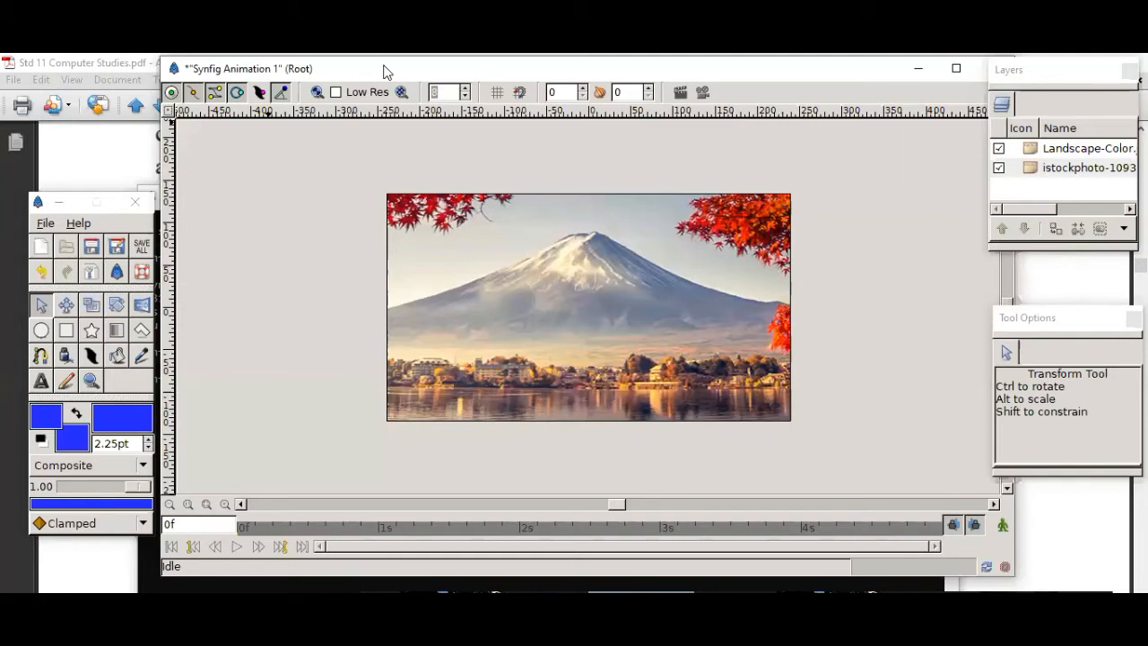
left_click(169, 111)
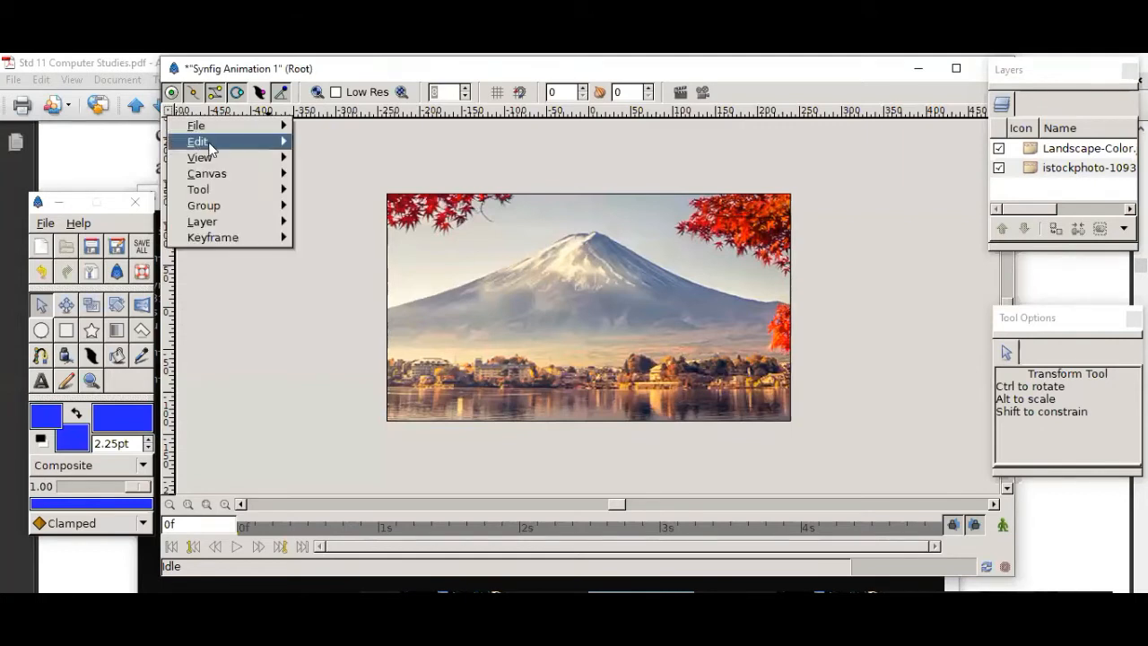
mouse_move(195, 126)
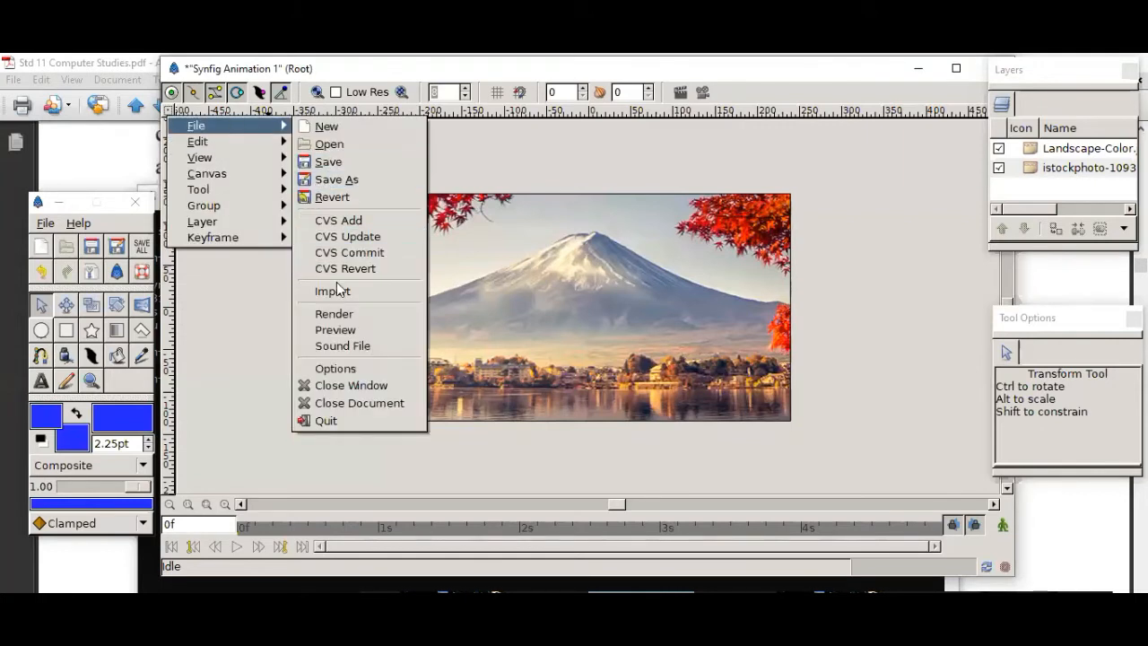
left_click(338, 289)
left_click(304, 242)
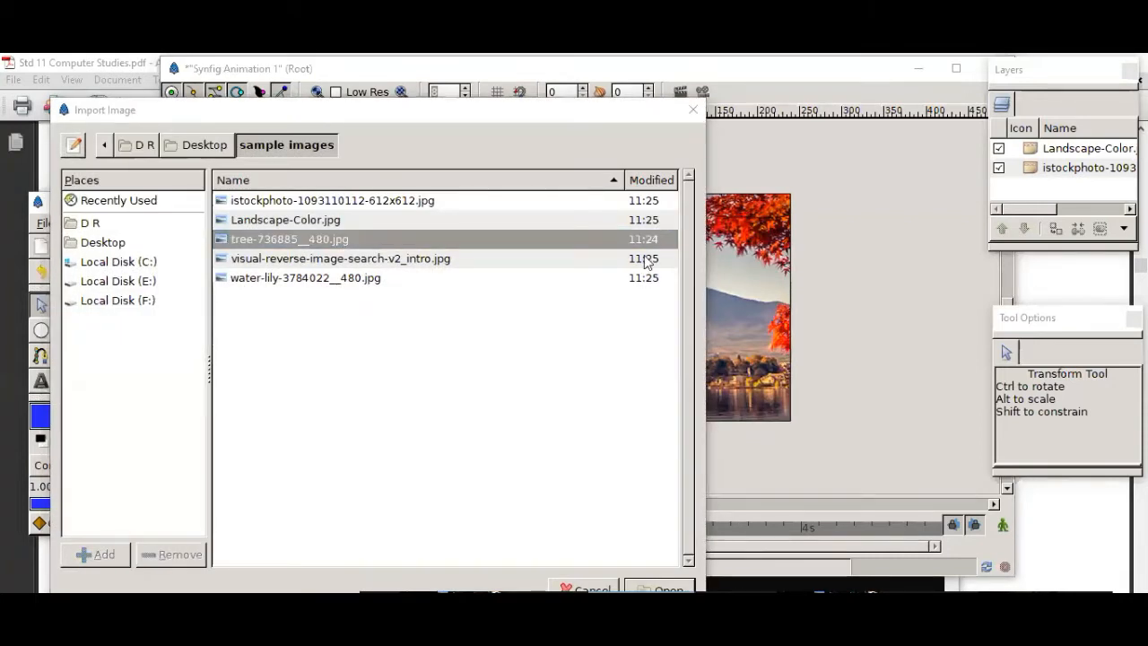
left_click(642, 584)
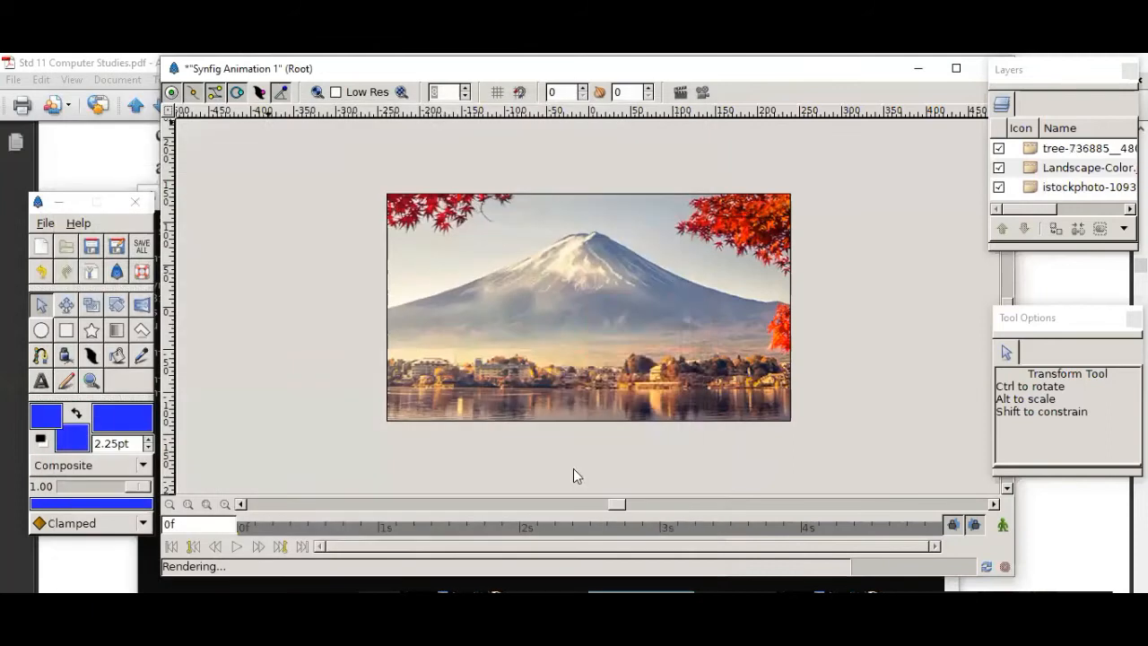
Import visual-reverse-image-search-v2_intro.jpg from the sample images folder as another layer
left_click(169, 111)
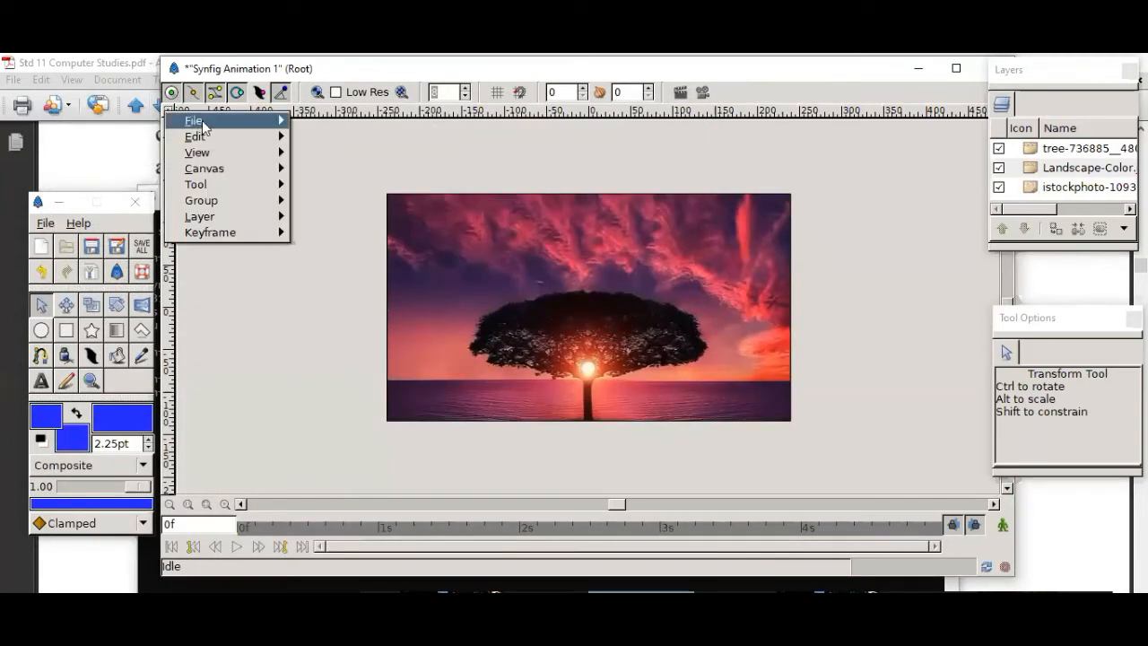
left_click(356, 238)
left_click(344, 298)
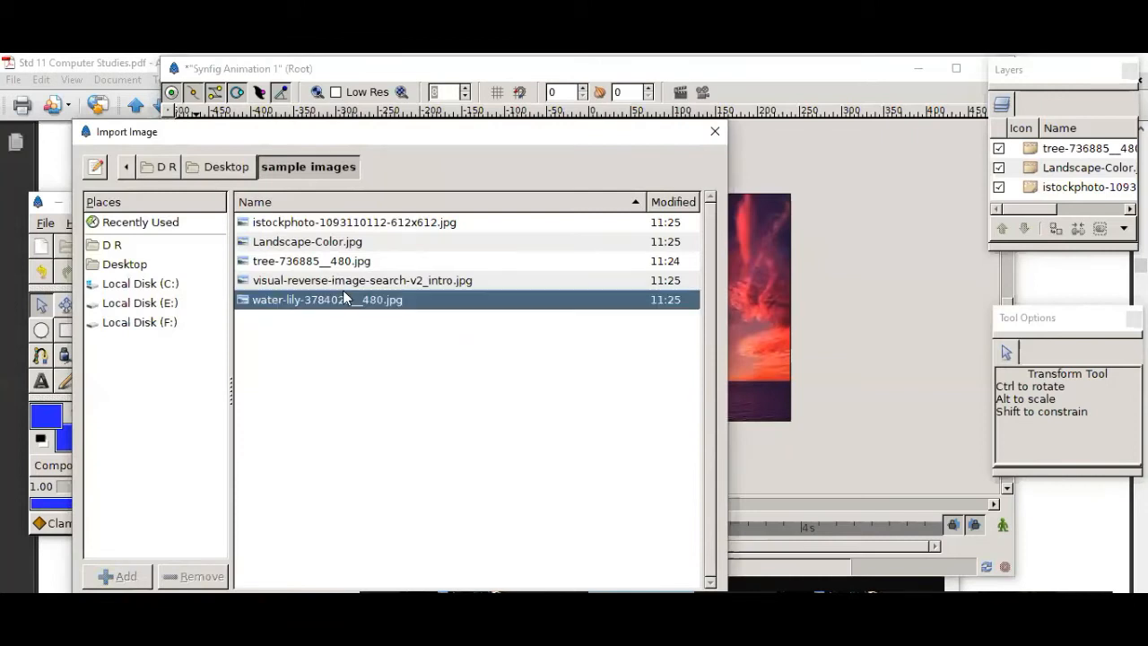
left_click(353, 286)
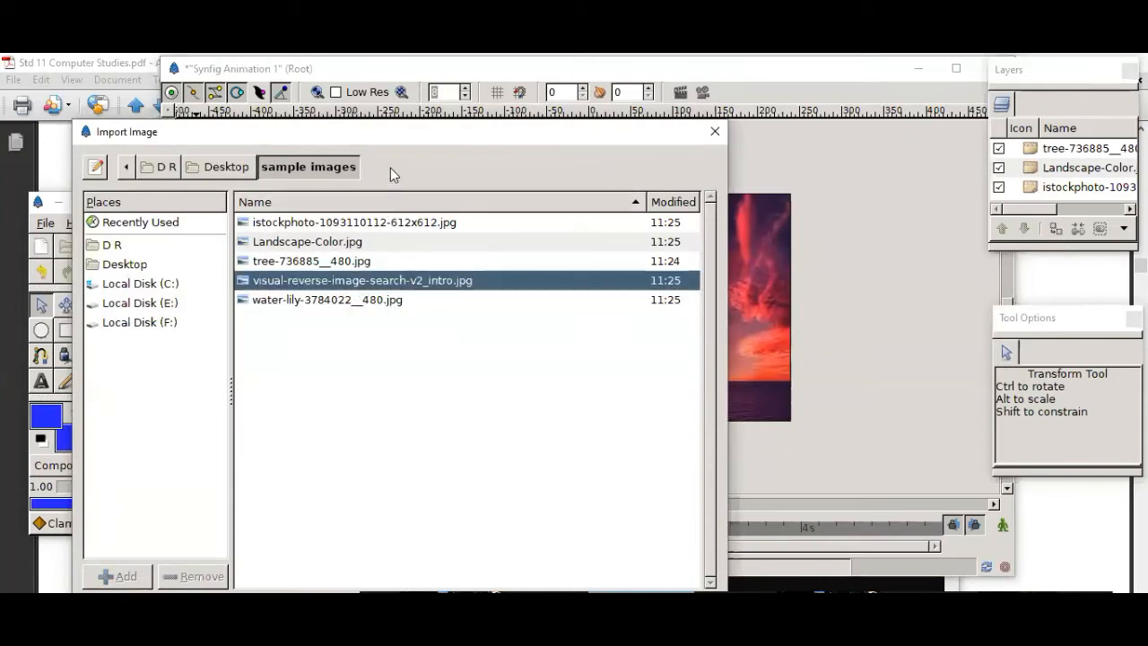
left_click_drag(399, 142, 359, 76)
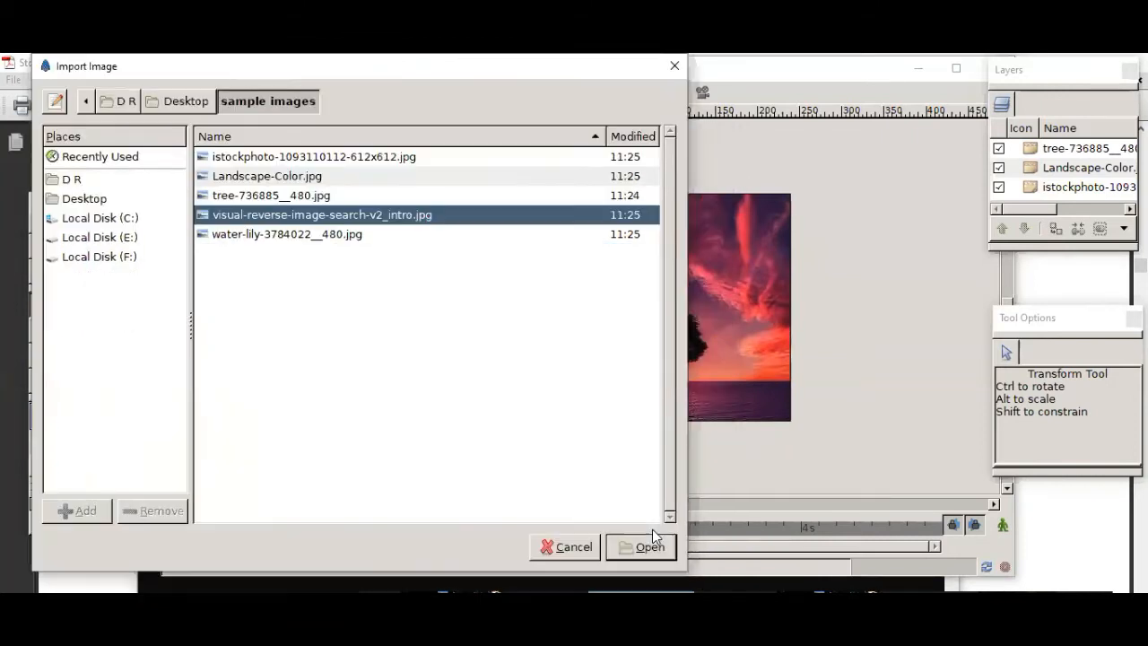
left_click(650, 548)
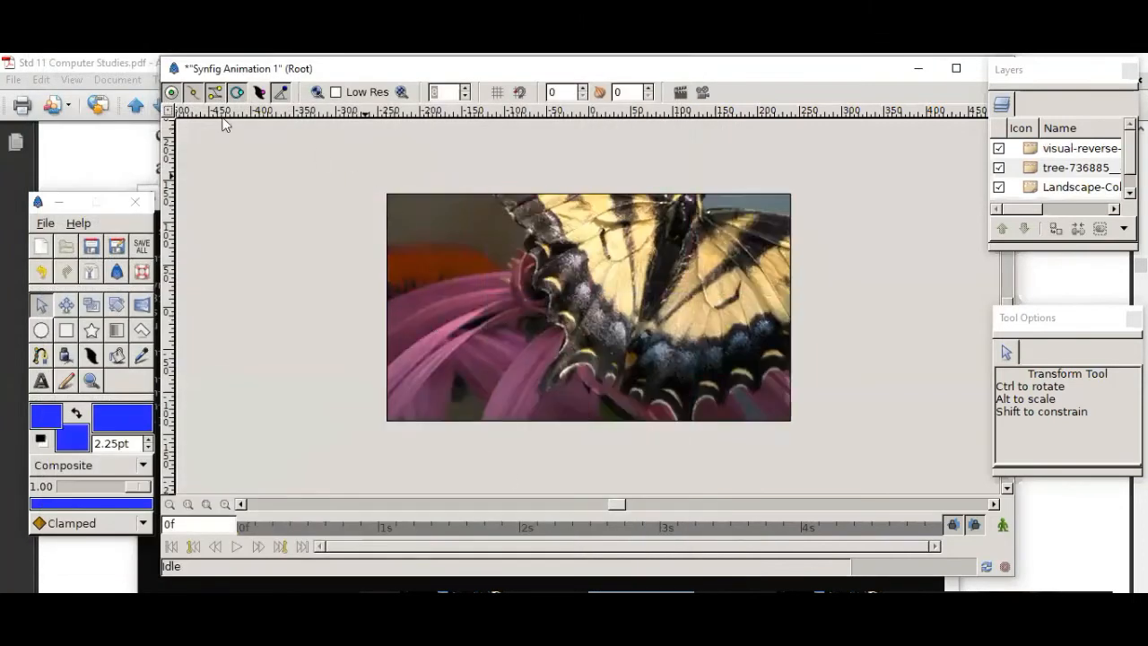
Import water-lily-3784022__480.jpg from the sample images folder as another layer
left_click(168, 111)
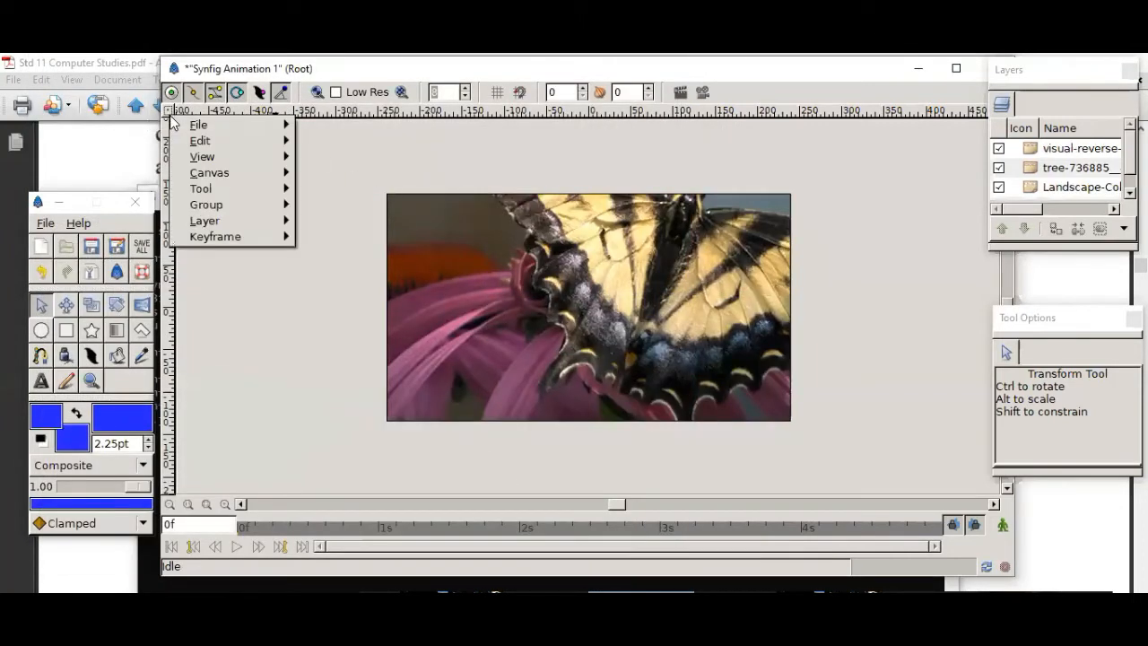
mouse_move(200, 128)
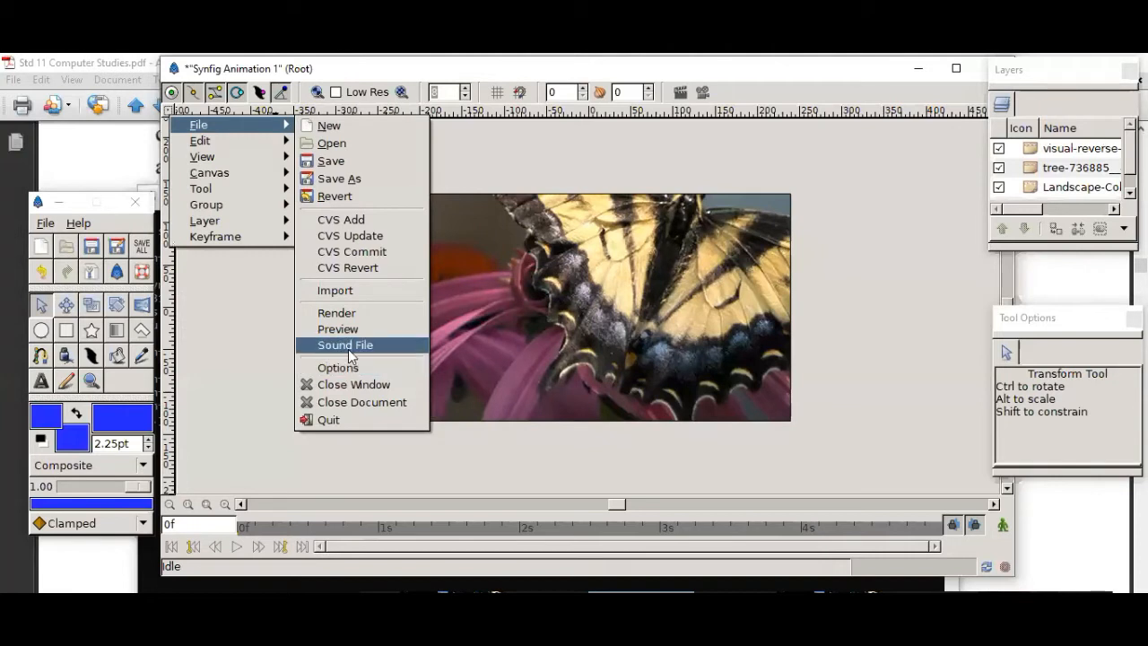
left_click(373, 291)
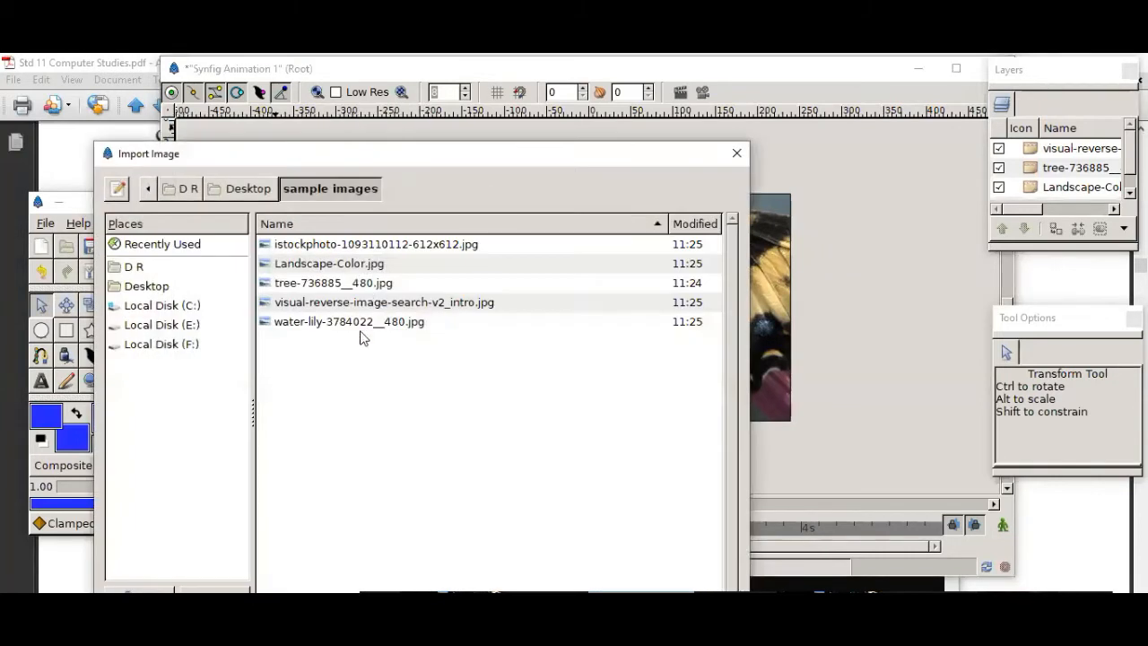
left_click(360, 325)
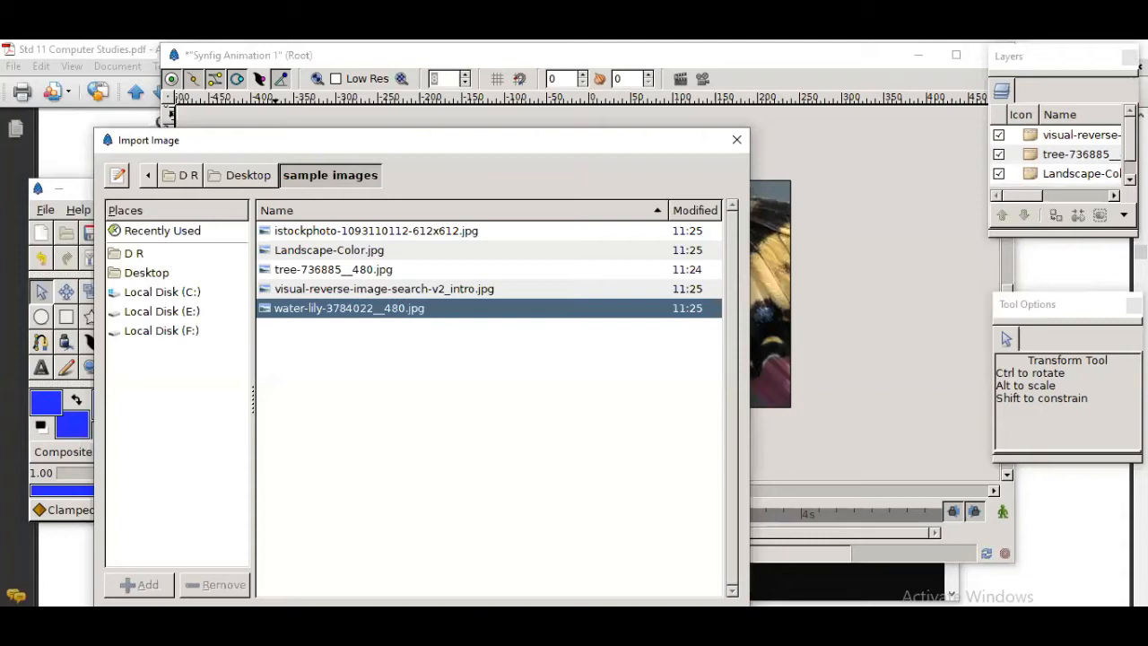
key("Return")
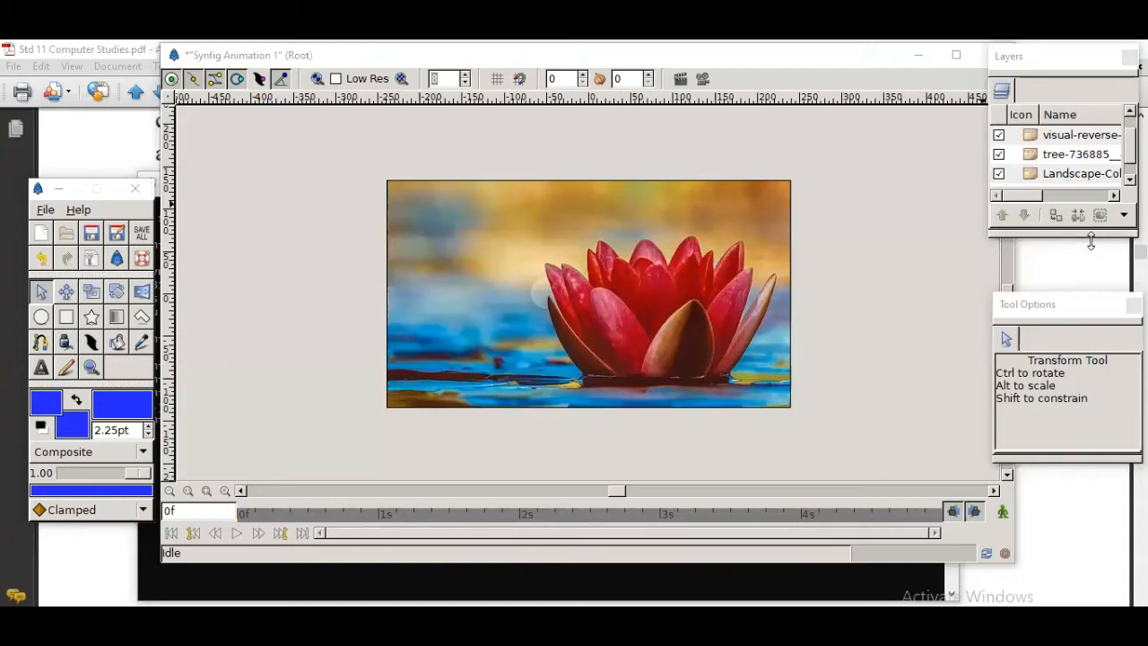
Enlarge the Layers window to fit all five image layers and select them one after another, ending on the istockphoto layer
left_click_drag(1091, 241, 1092, 296)
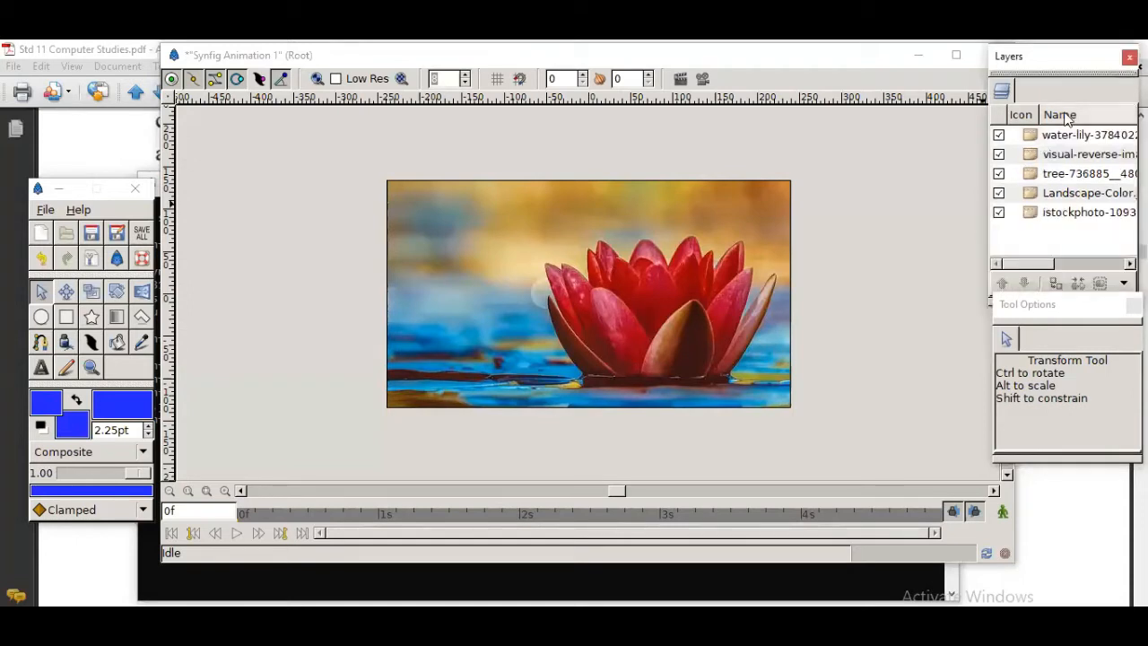
left_click(917, 142)
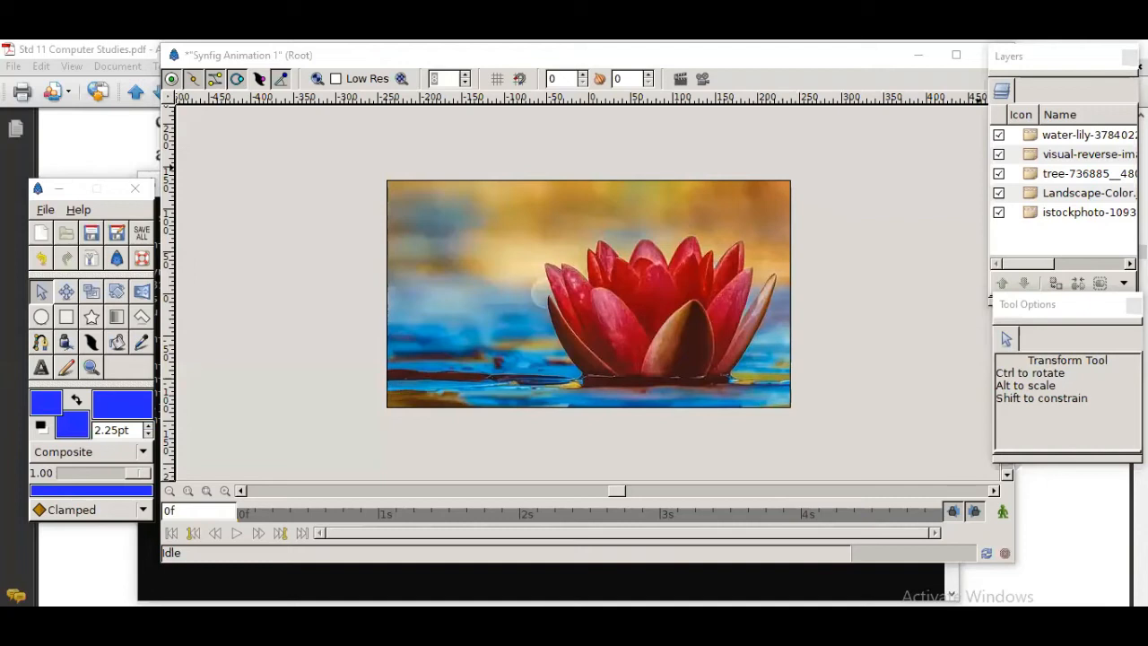
left_click(1033, 134)
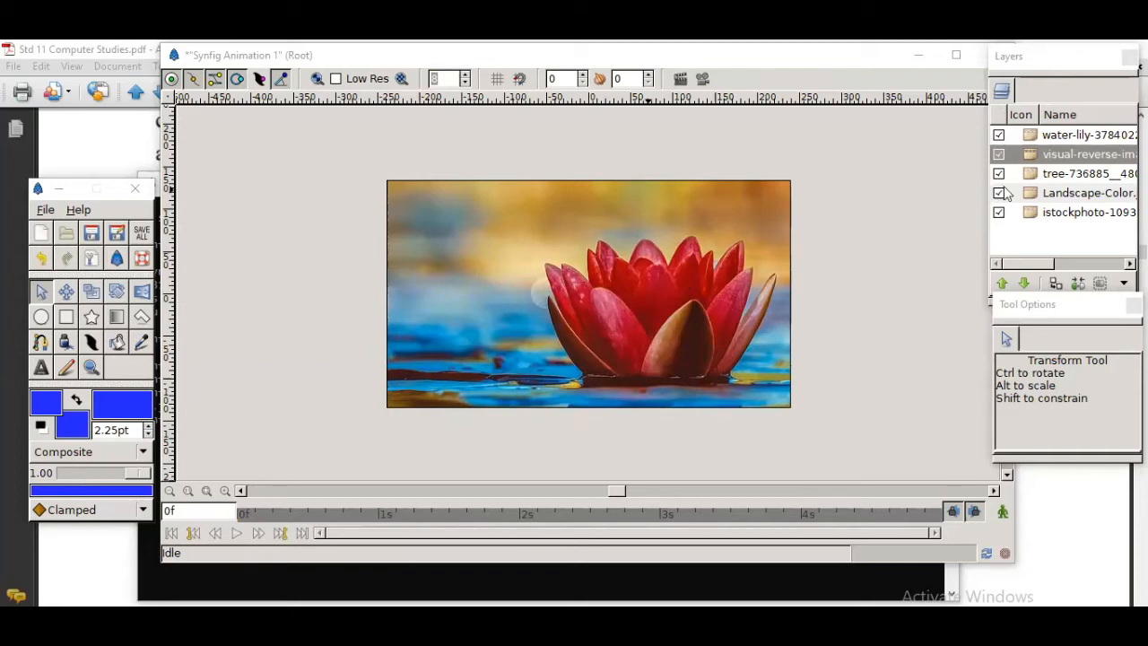
left_click(1028, 178)
left_click(1030, 195)
left_click(1029, 218)
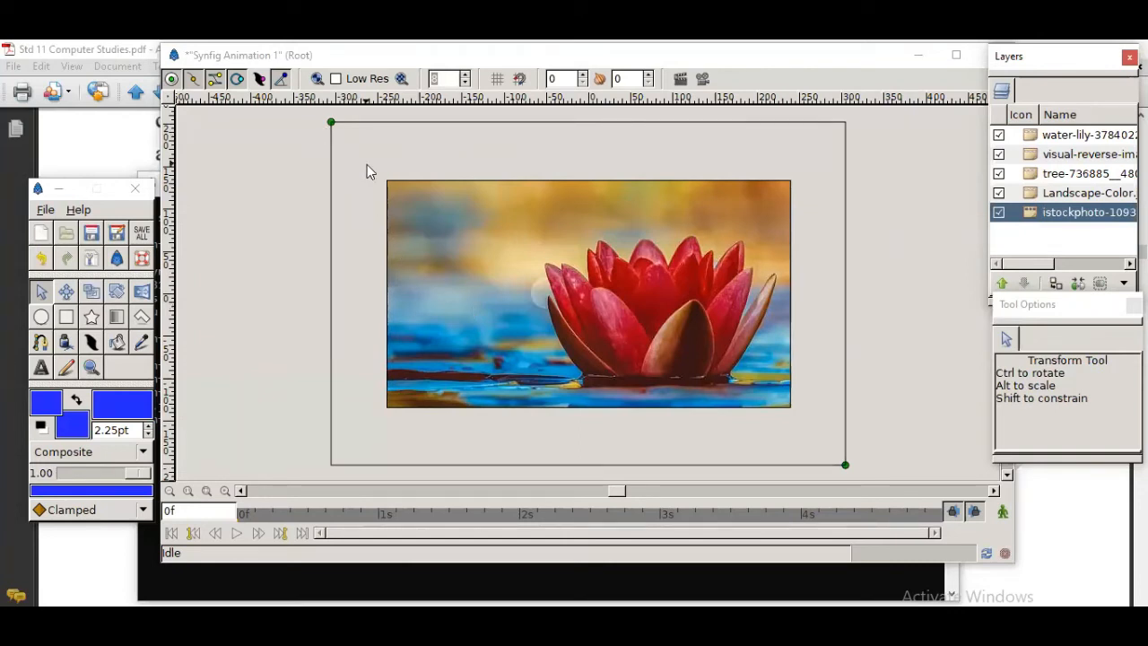
Resize the water-lily image layer by its two corner handles so that it fits the canvas frame
left_click(421, 203)
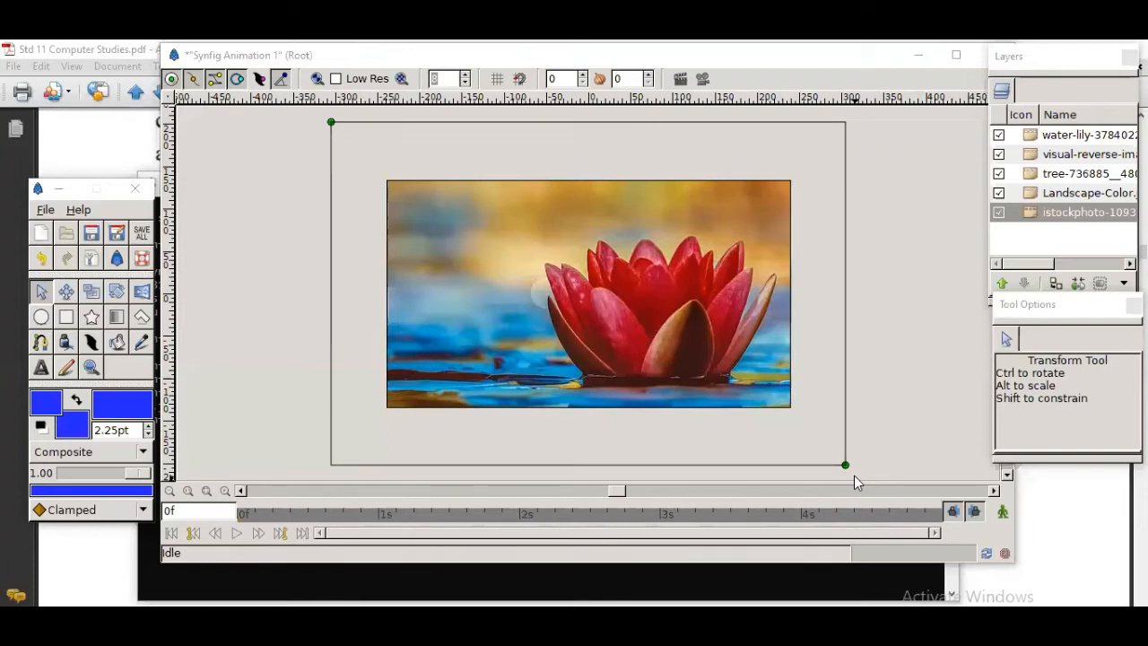
left_click(1032, 135)
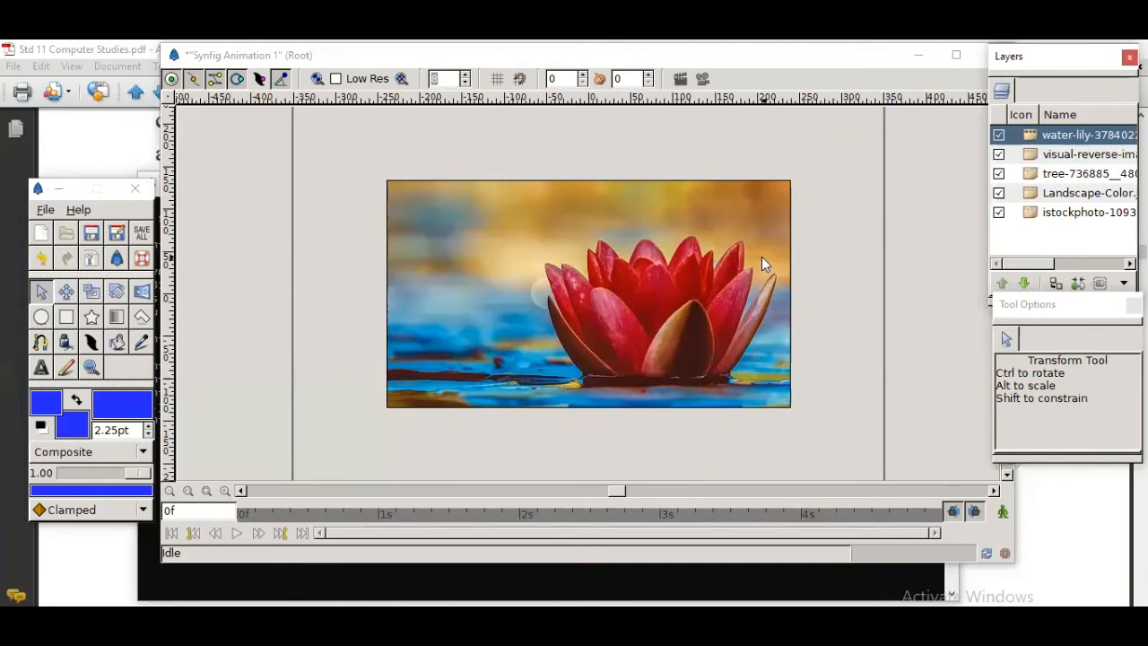
scroll(762, 258, "up", 3)
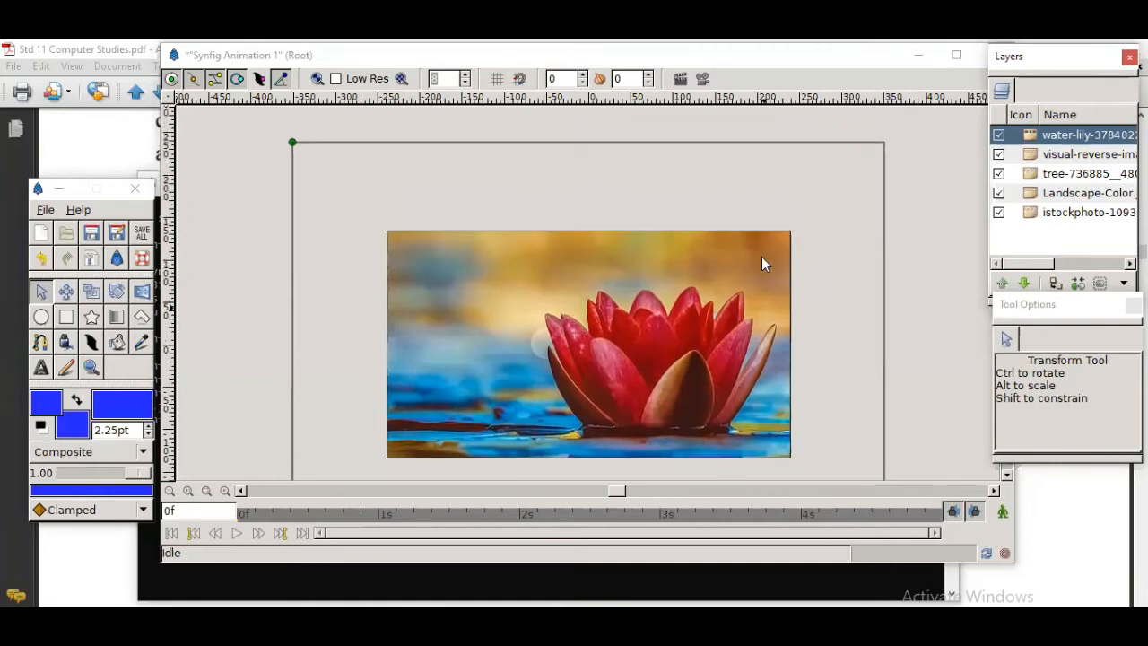
left_click(290, 143)
mouse_move(292, 144)
left_mouse_down()
mouse_move(325, 172)
mouse_move(315, 148)
mouse_move(294, 143)
left_mouse_up()
left_click(38, 292)
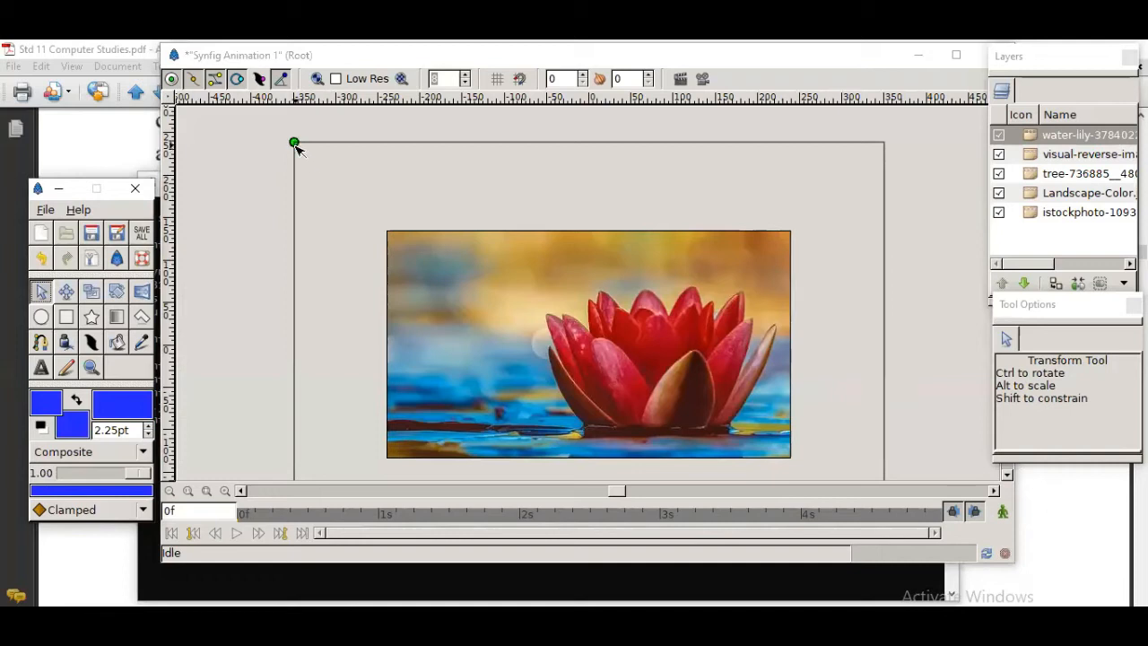
left_click_drag(294, 141, 386, 230)
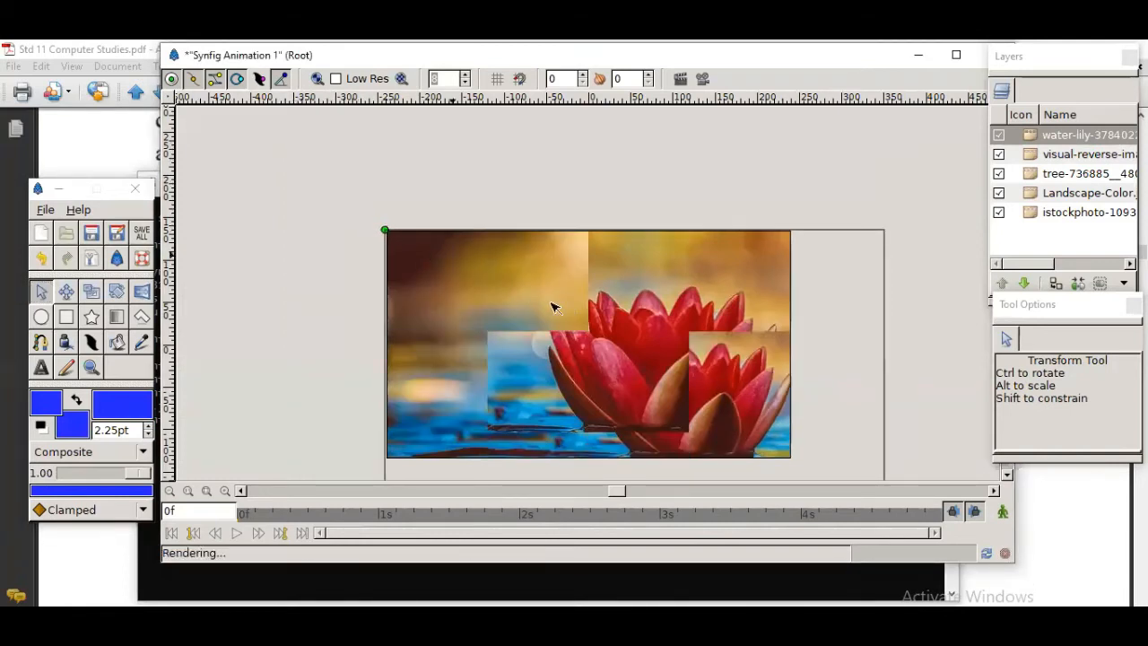
scroll(681, 355, "down", 1)
scroll(798, 427, "down", 1)
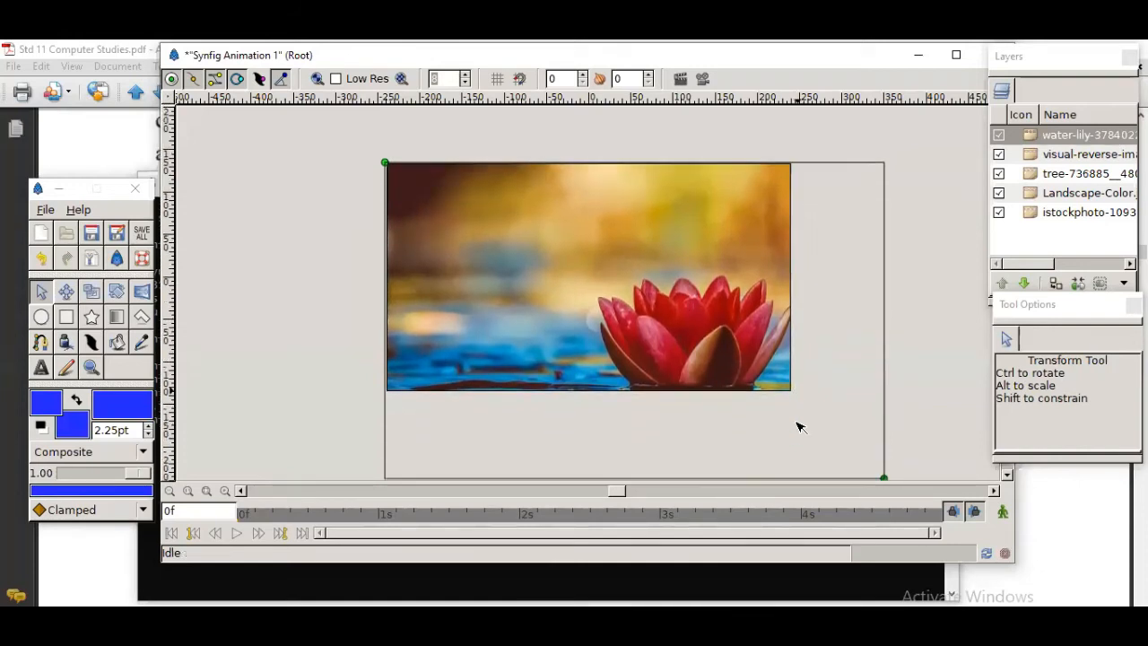
left_click_drag(885, 479, 795, 395)
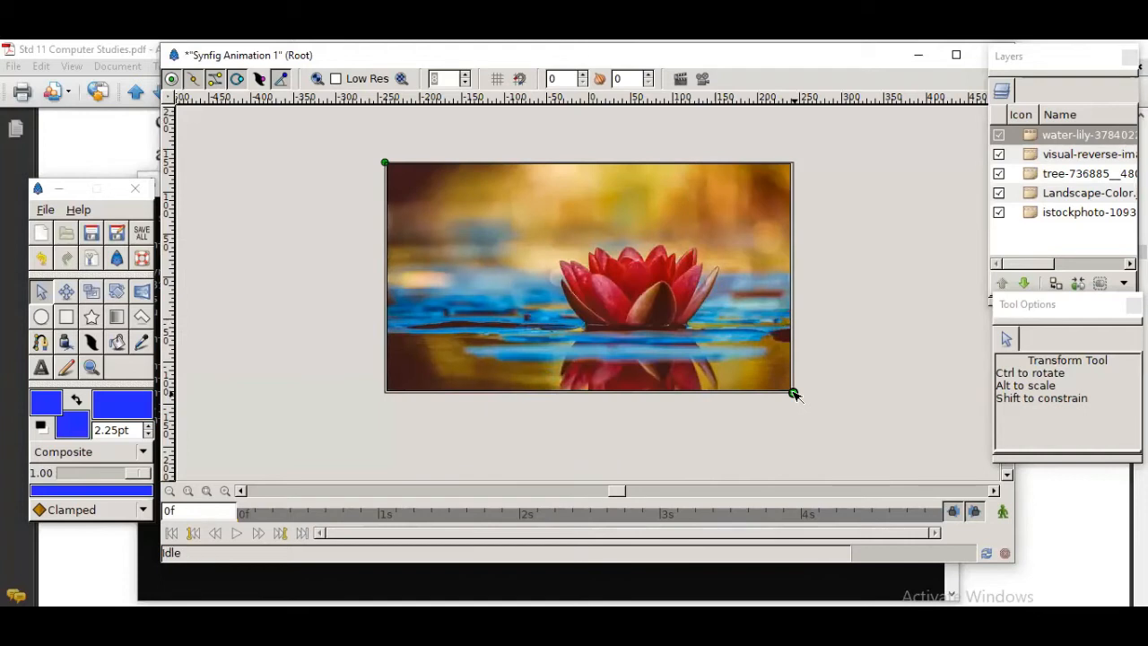
left_click_drag(795, 395, 791, 390)
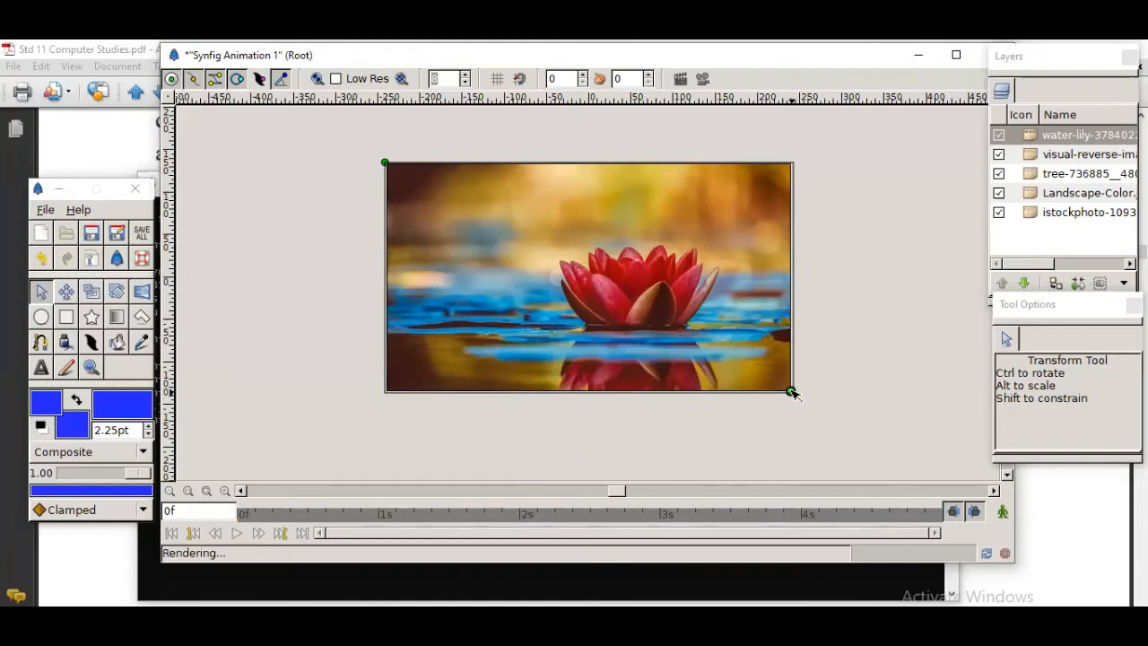
Delete the visual-reverse image layer
left_click(1028, 157)
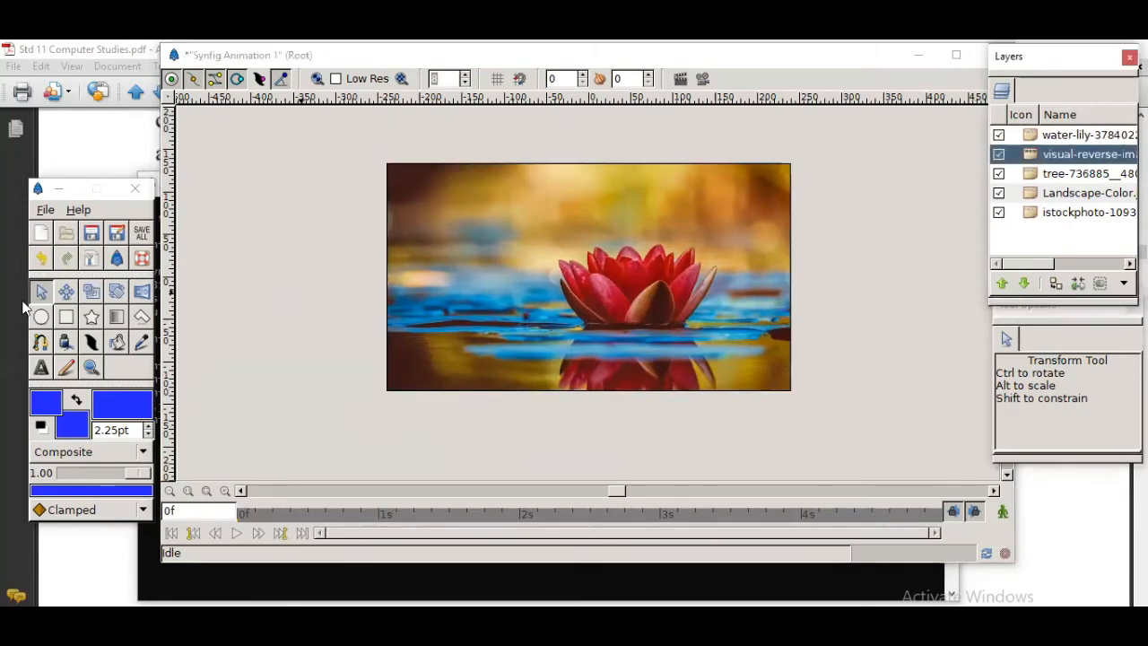
left_click(1030, 137)
left_click(1031, 157)
right_click(1030, 156)
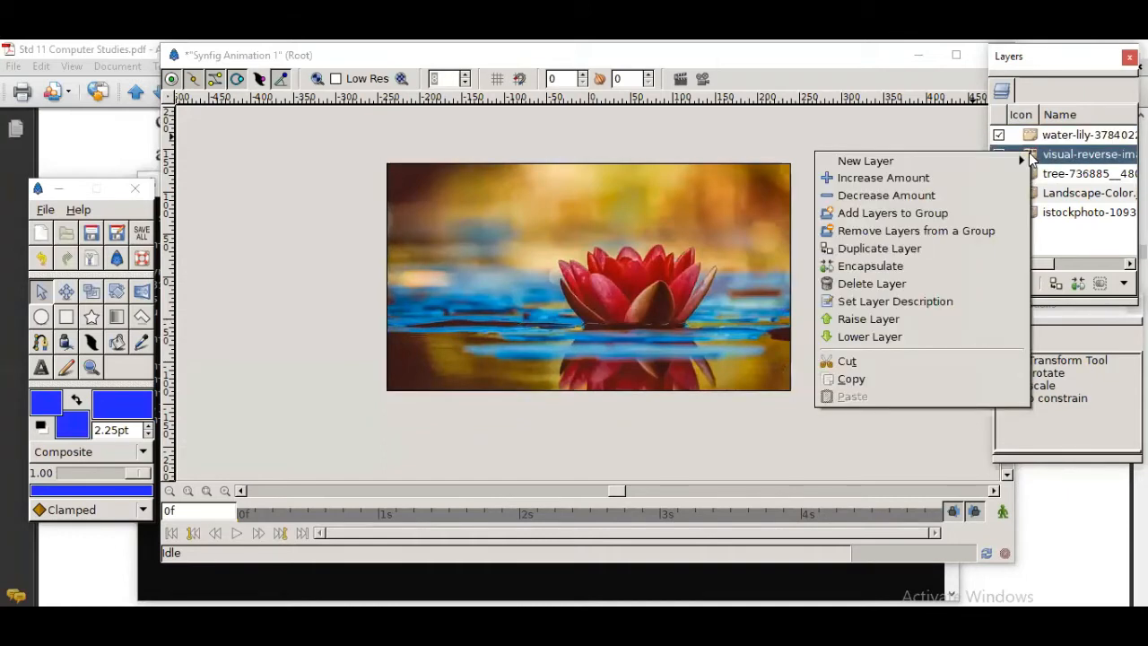
left_click(883, 284)
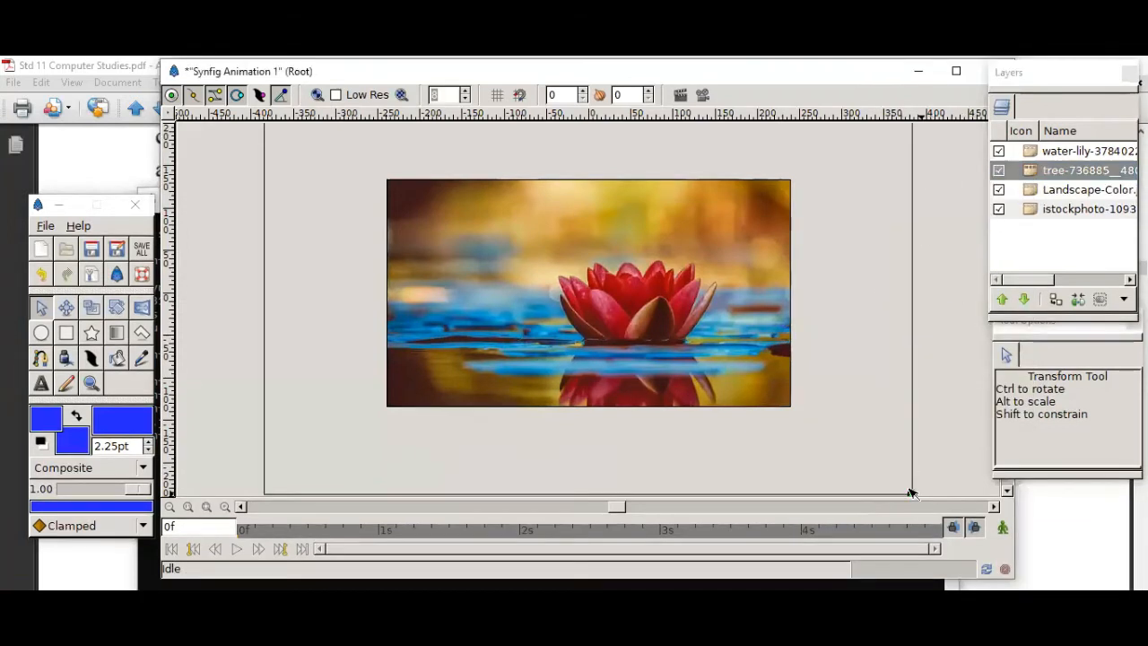
Try to fit the tree-736885__480 layer to the canvas, and undo the resizing along with the visual-reverse layer's deletion
left_click_drag(910, 492, 789, 404)
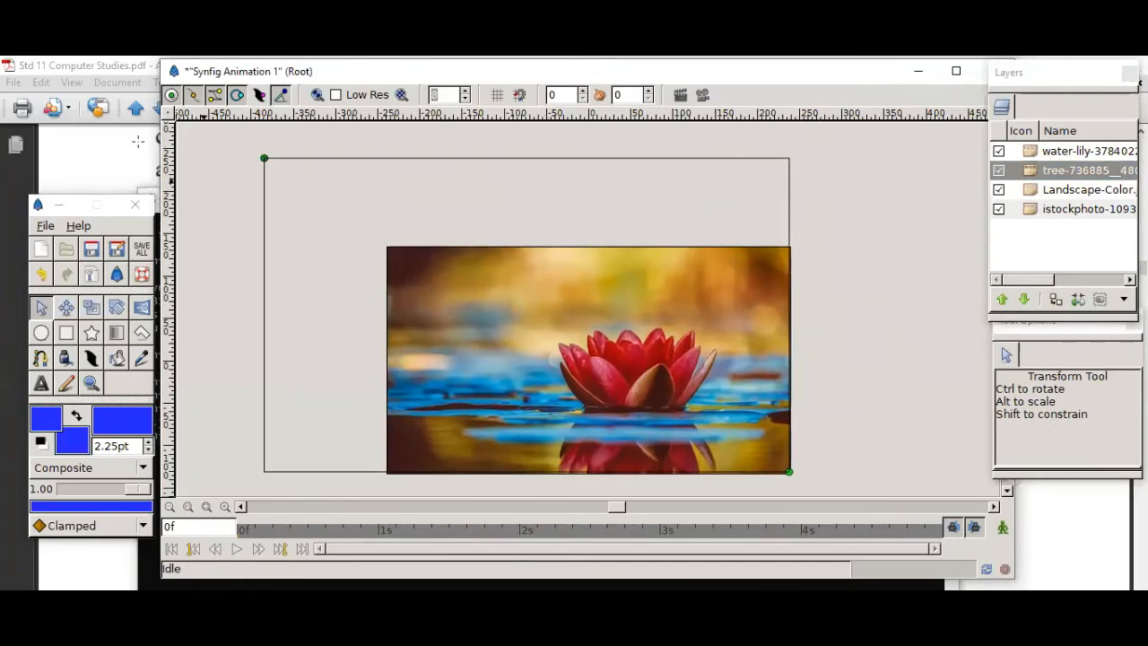
left_click_drag(264, 160, 392, 254)
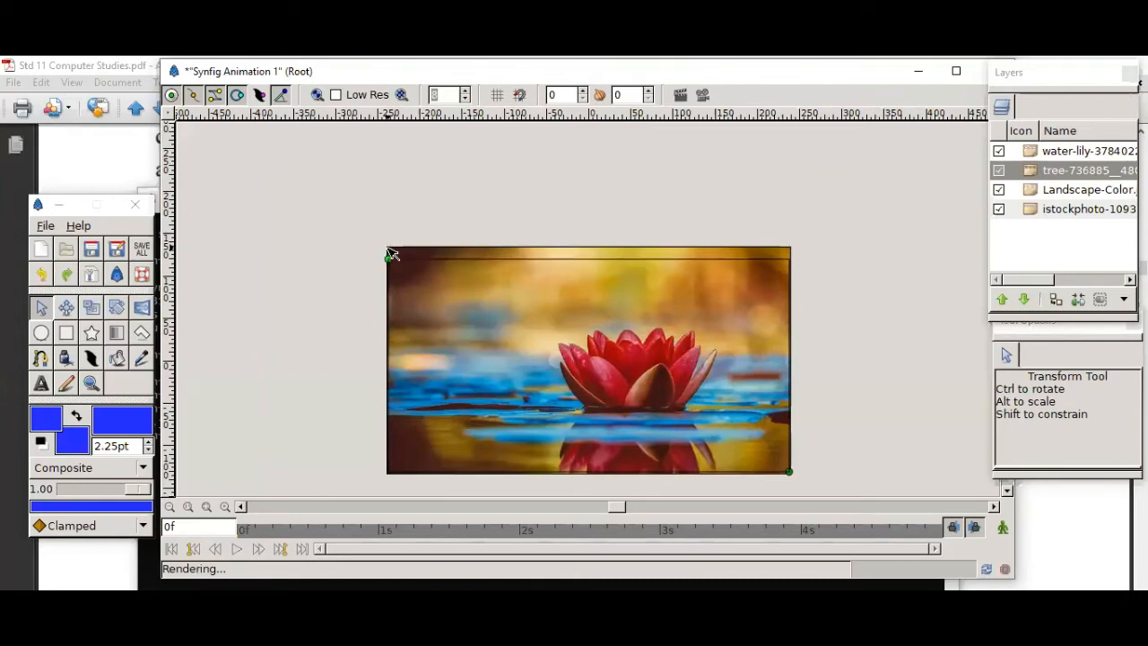
key("ctrl+z")
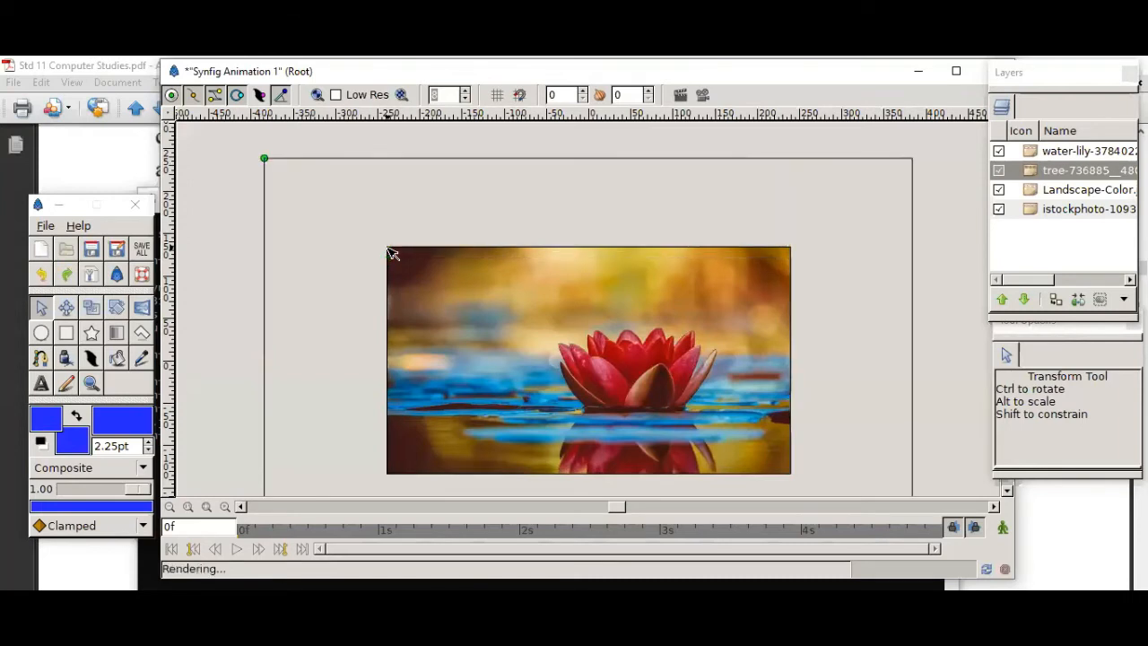
key("ctrl+z")
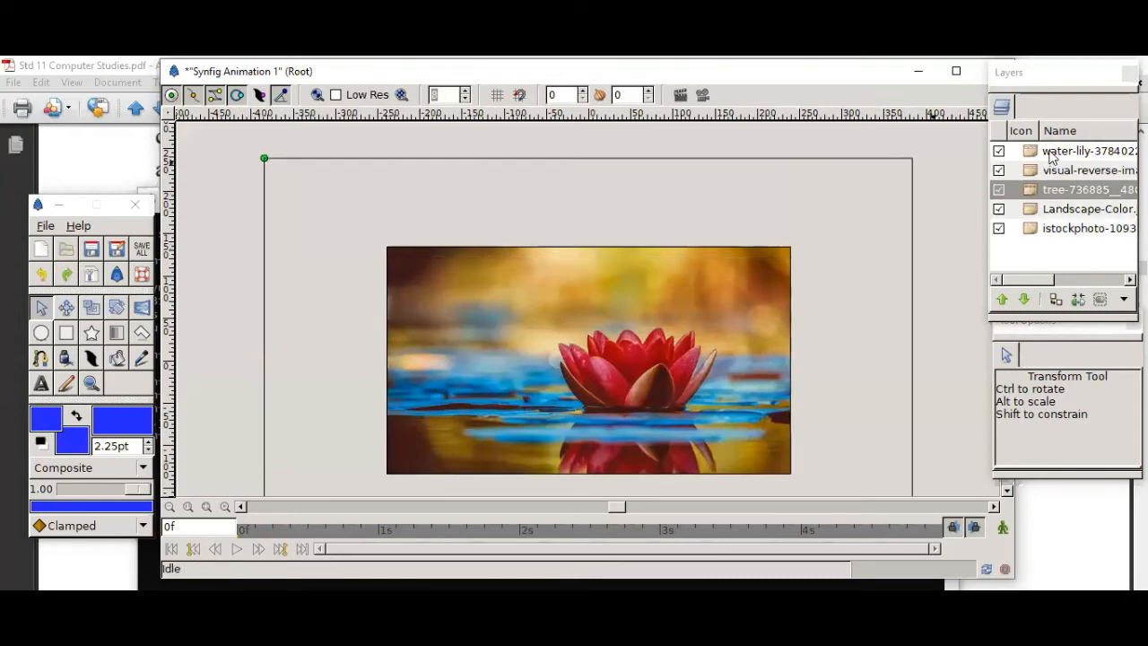
Try to select the visual-reverse image layer for resizing with the Transform tool
left_click(1038, 170)
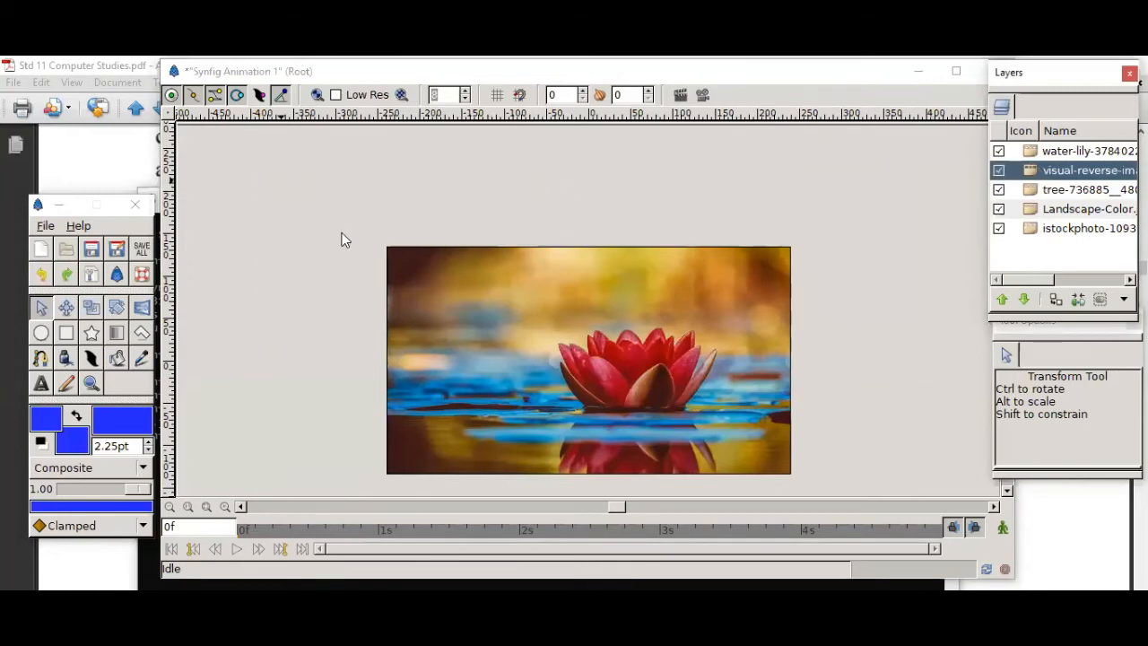
left_click(42, 307)
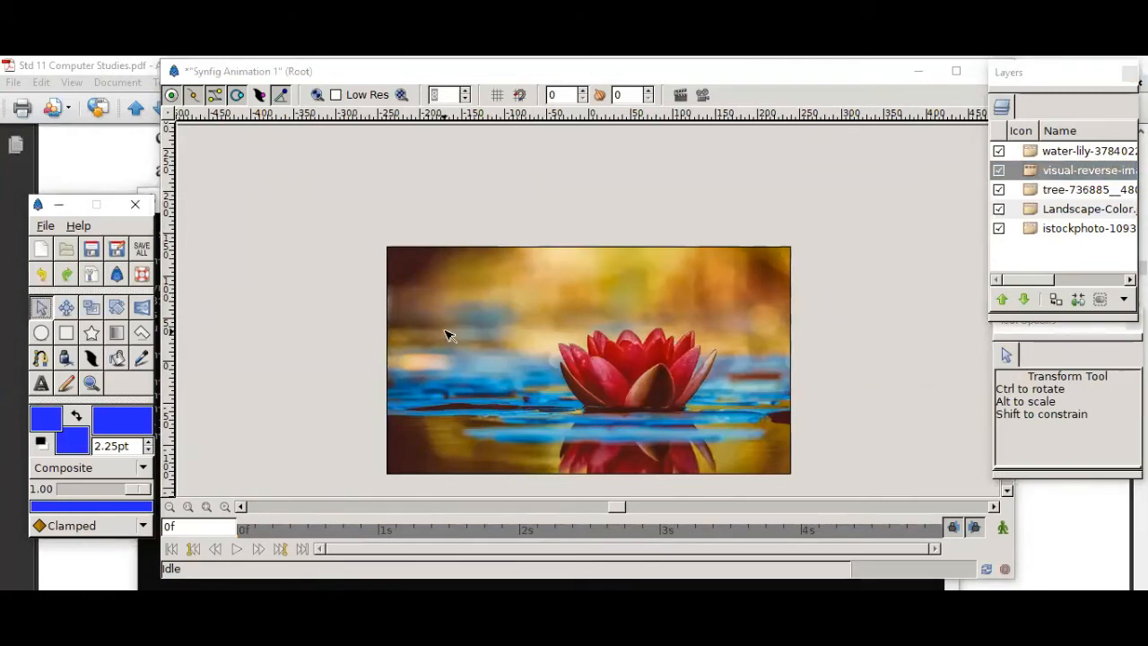
left_click(1057, 175)
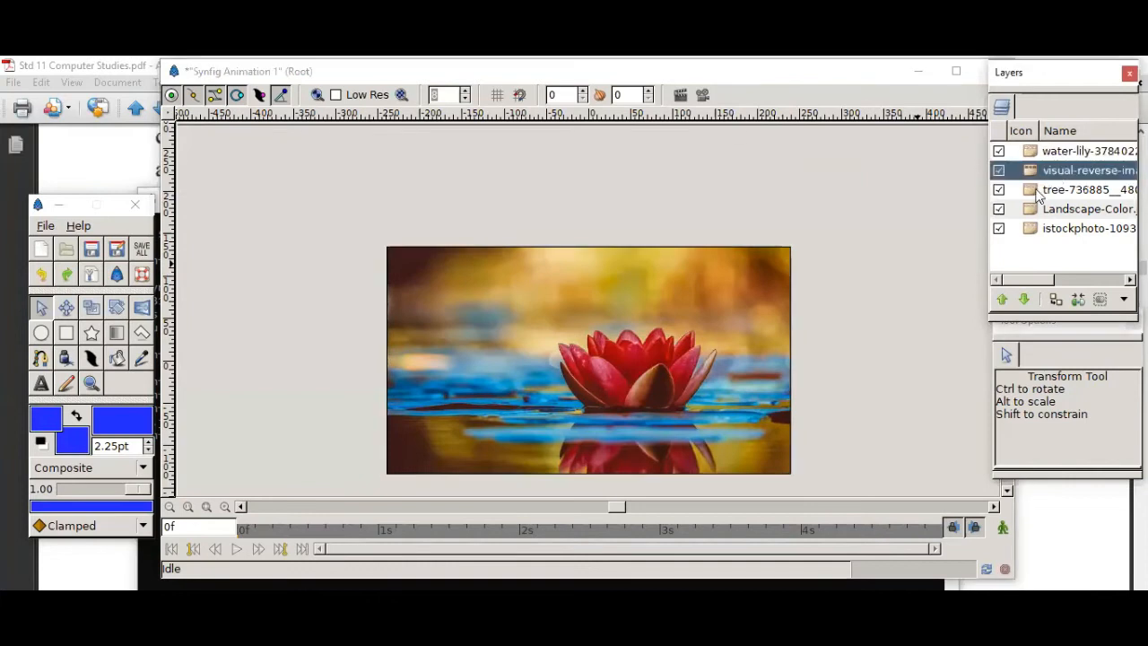
left_click(661, 323)
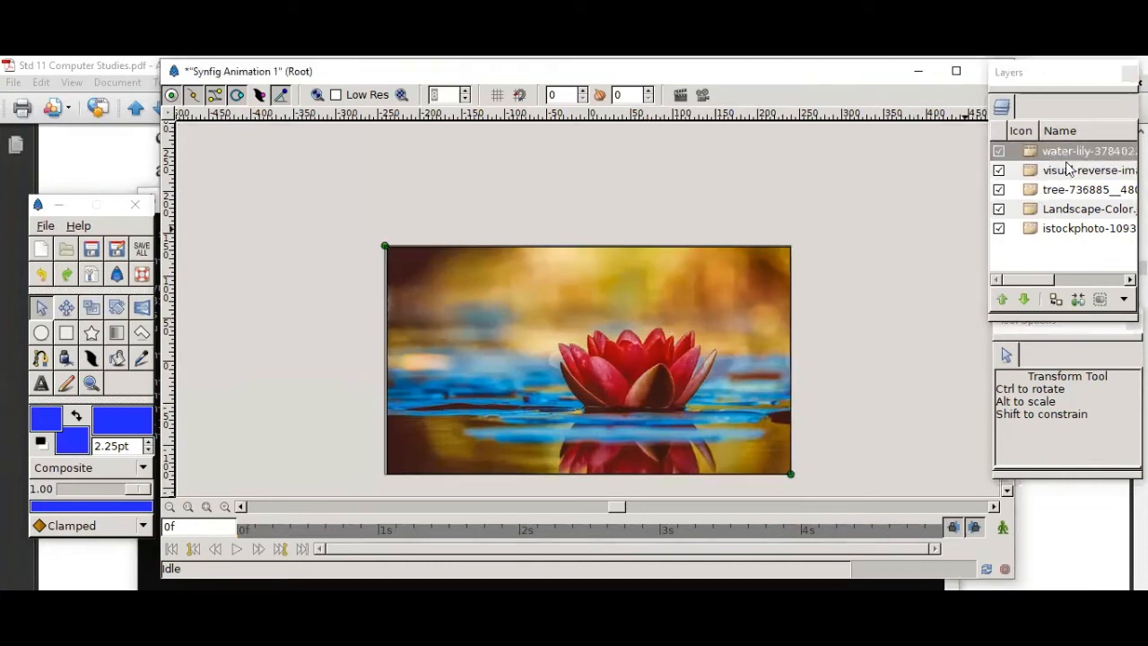
Resize the tree-736885__480 layer by its two corner handles so that it fits the canvas frame
left_click(1055, 194)
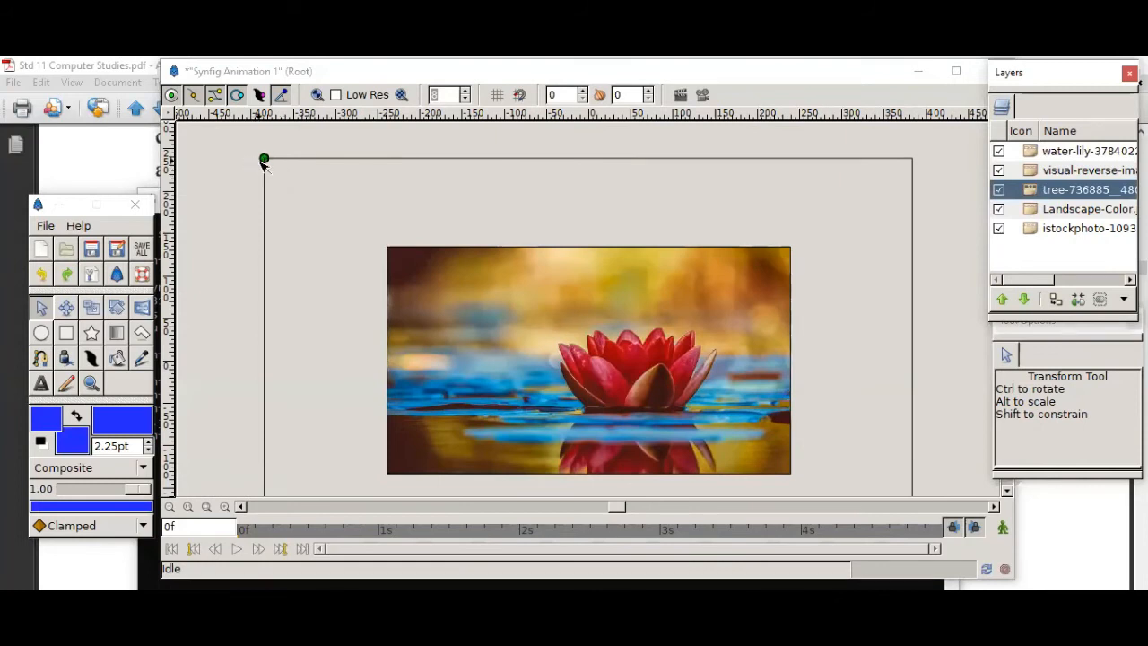
left_click_drag(264, 159, 386, 252)
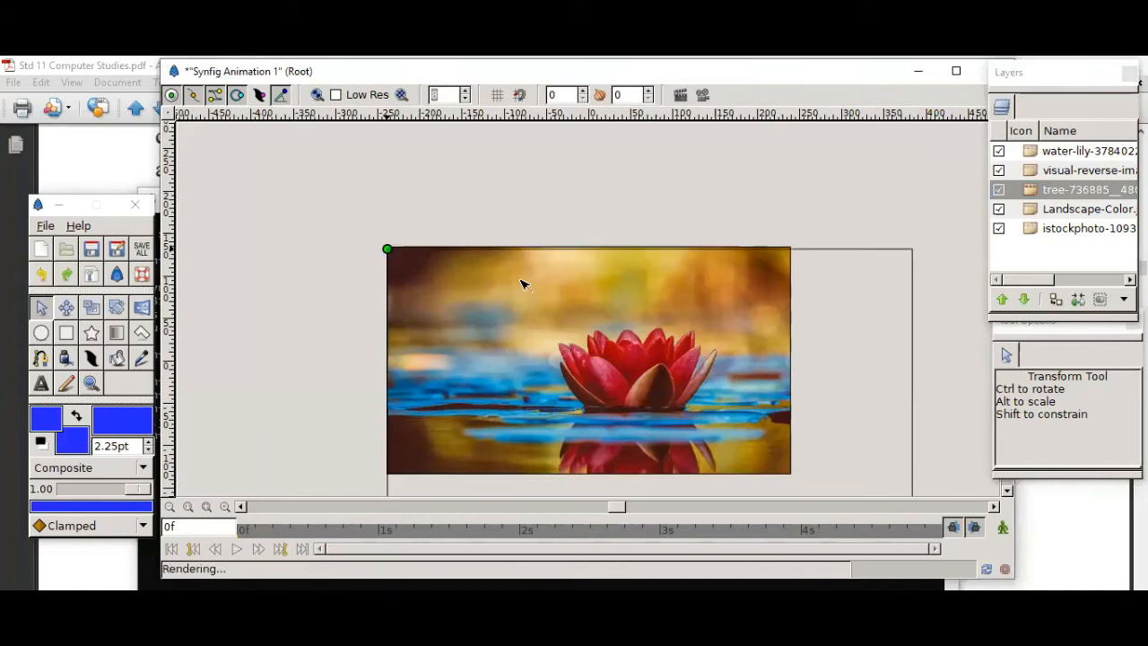
scroll(876, 392, "down", 2)
scroll(876, 393, "down", 1)
left_click_drag(911, 460, 790, 370)
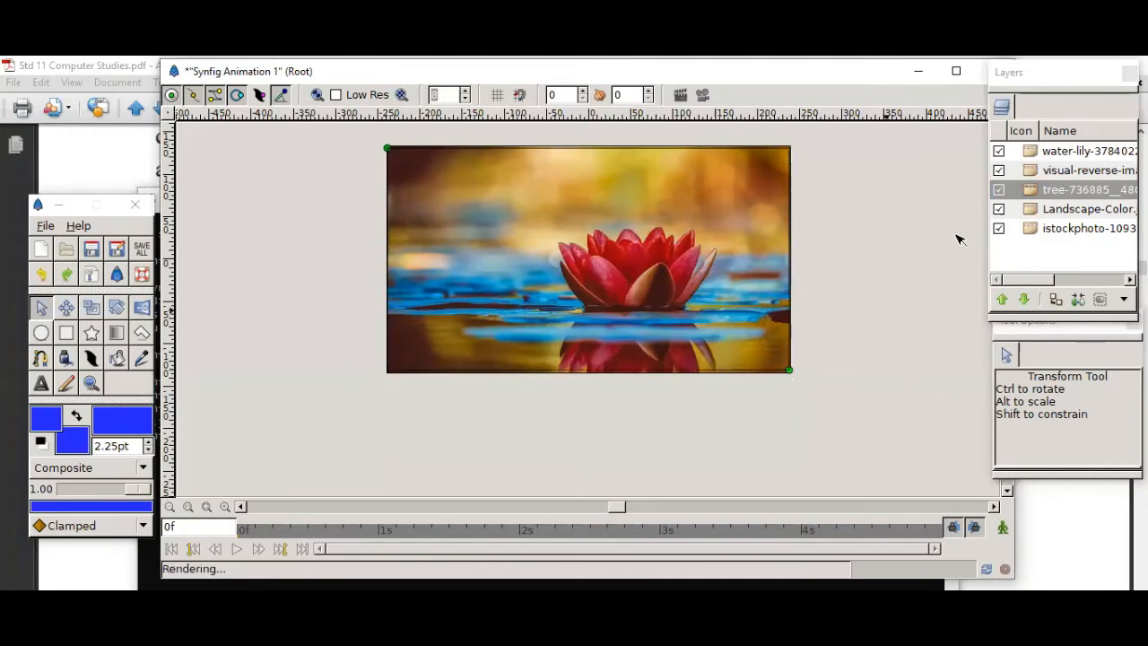
Resize the istockphoto layer by its two corner handles so that it fits the canvas frame
left_click(1006, 226)
left_click_drag(846, 430, 793, 371)
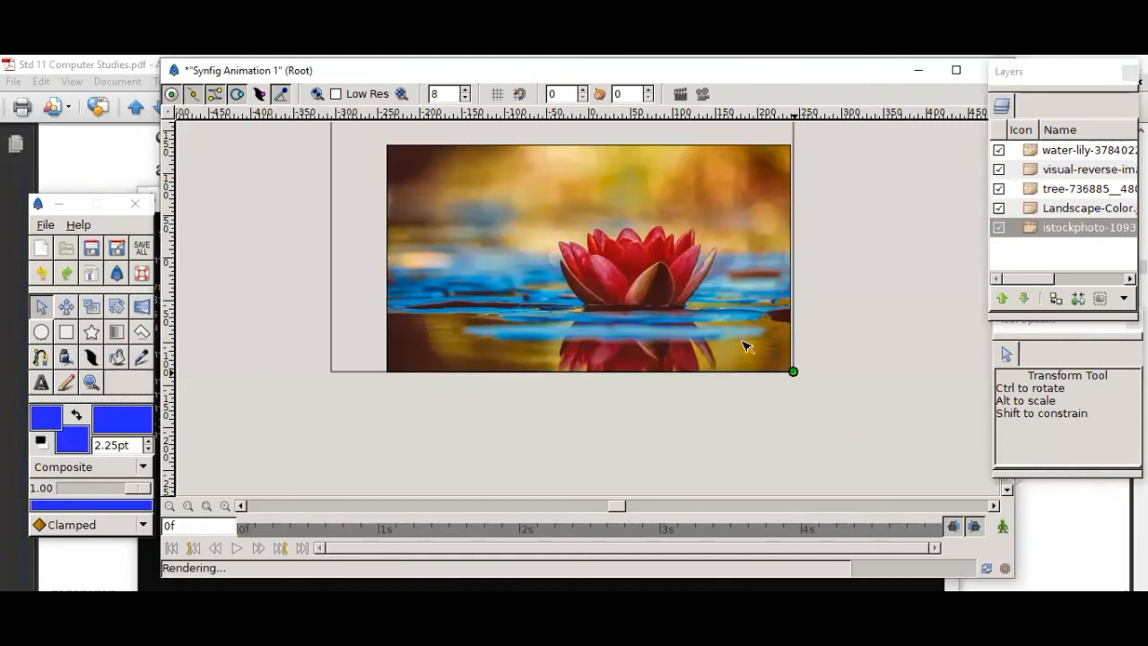
scroll(587, 264, "up", 2)
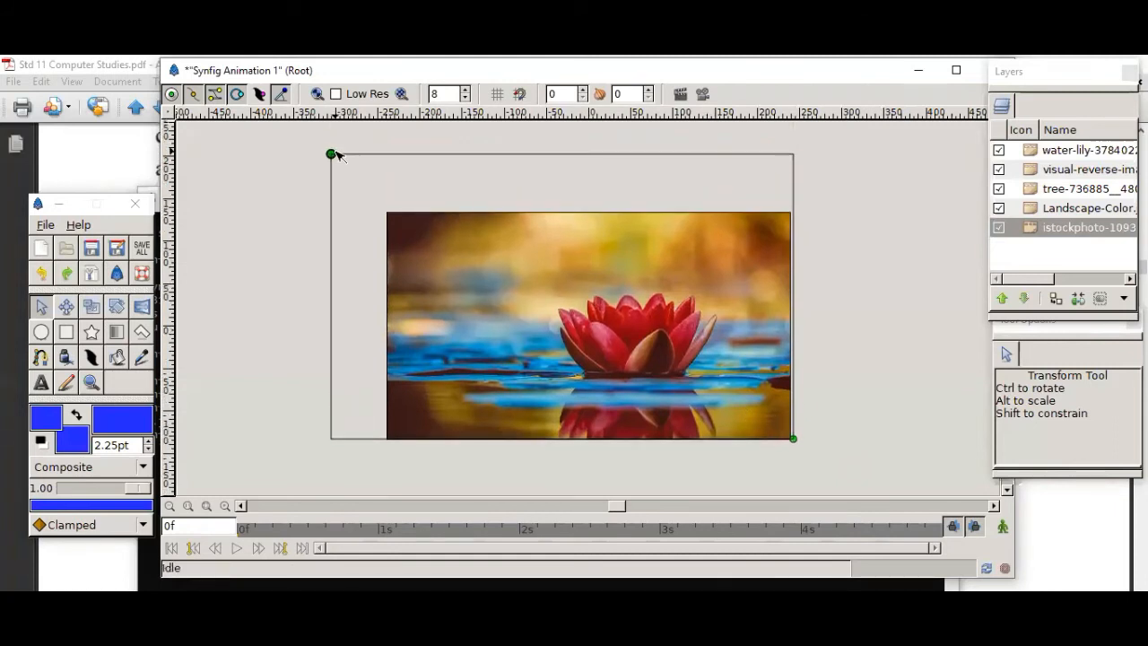
left_click_drag(336, 153, 362, 198)
right_click(374, 208)
left_click(345, 242)
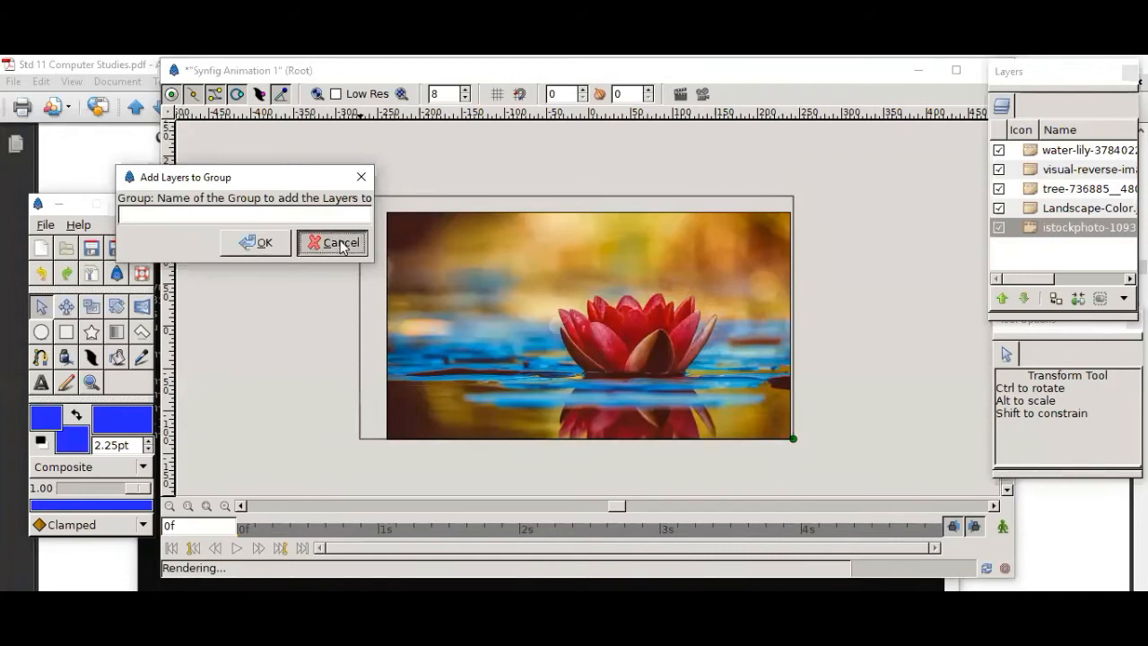
left_click_drag(360, 196, 384, 213)
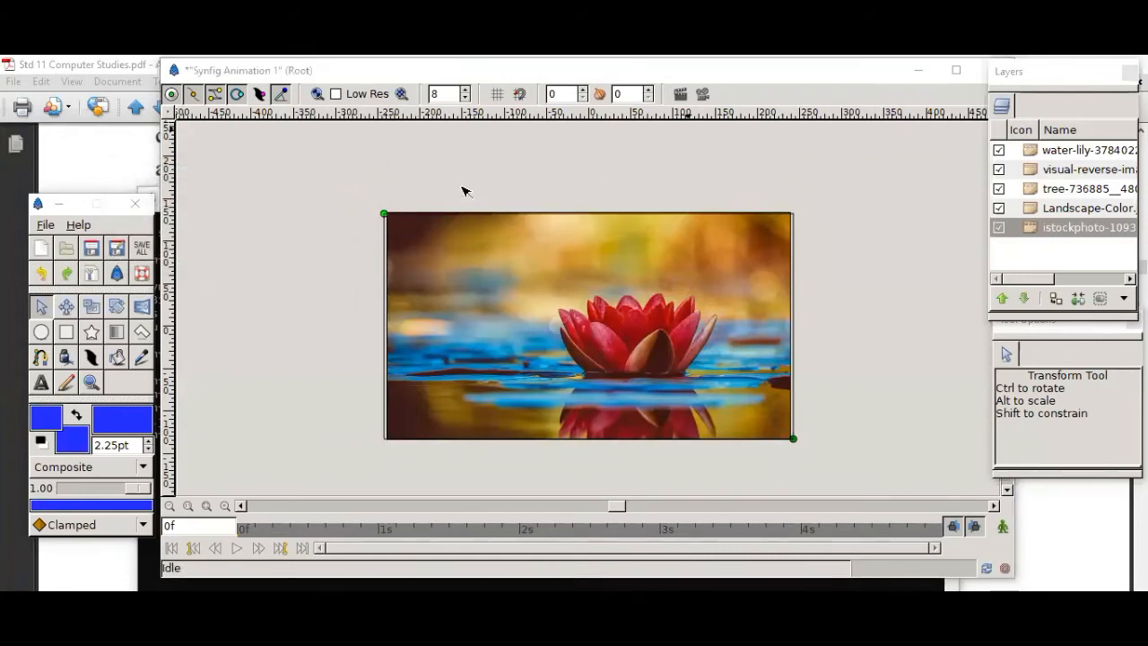
Hide the five image layers one by one, from the water-lily layer down to the istockphoto layer
left_click(1000, 150)
left_click(1034, 152)
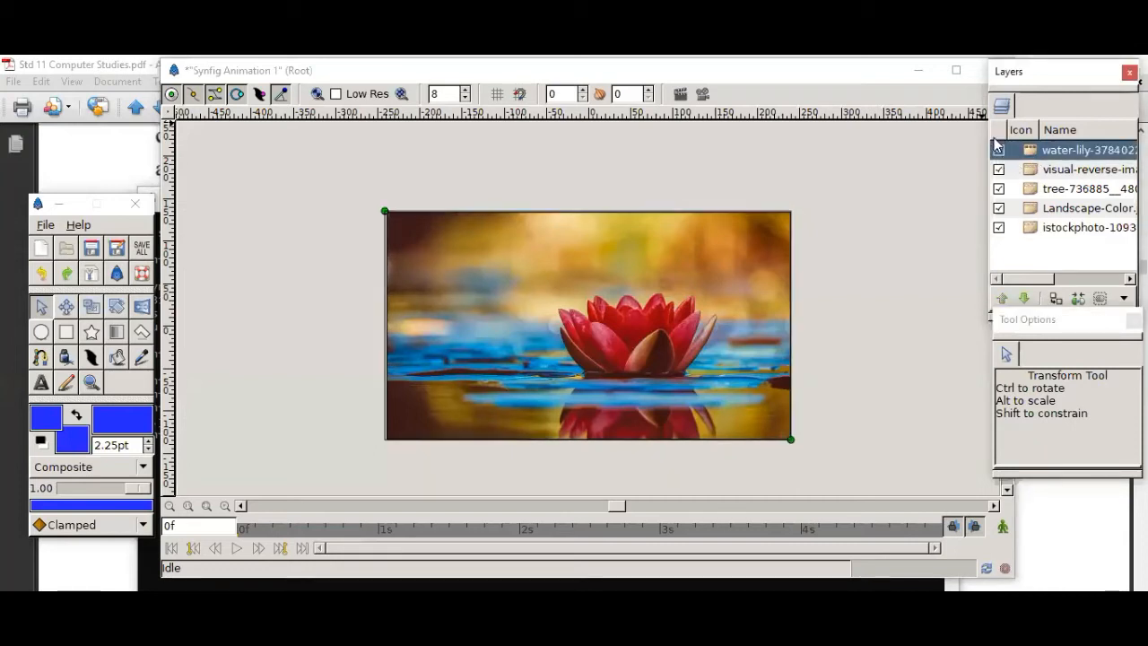
left_click(999, 151)
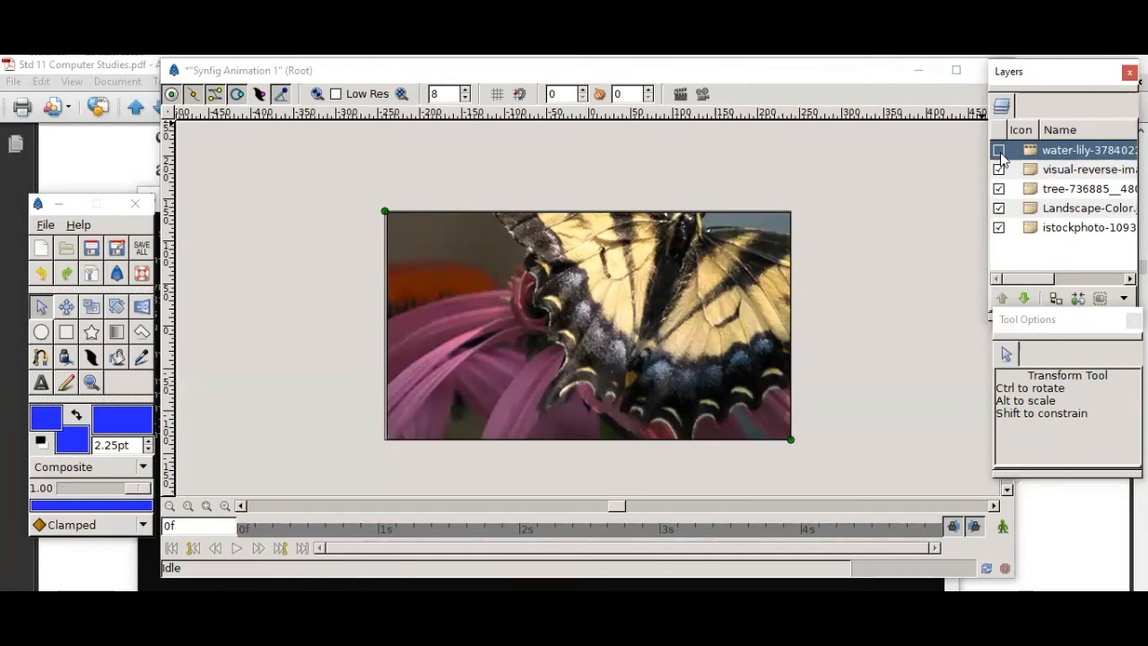
left_click(999, 169)
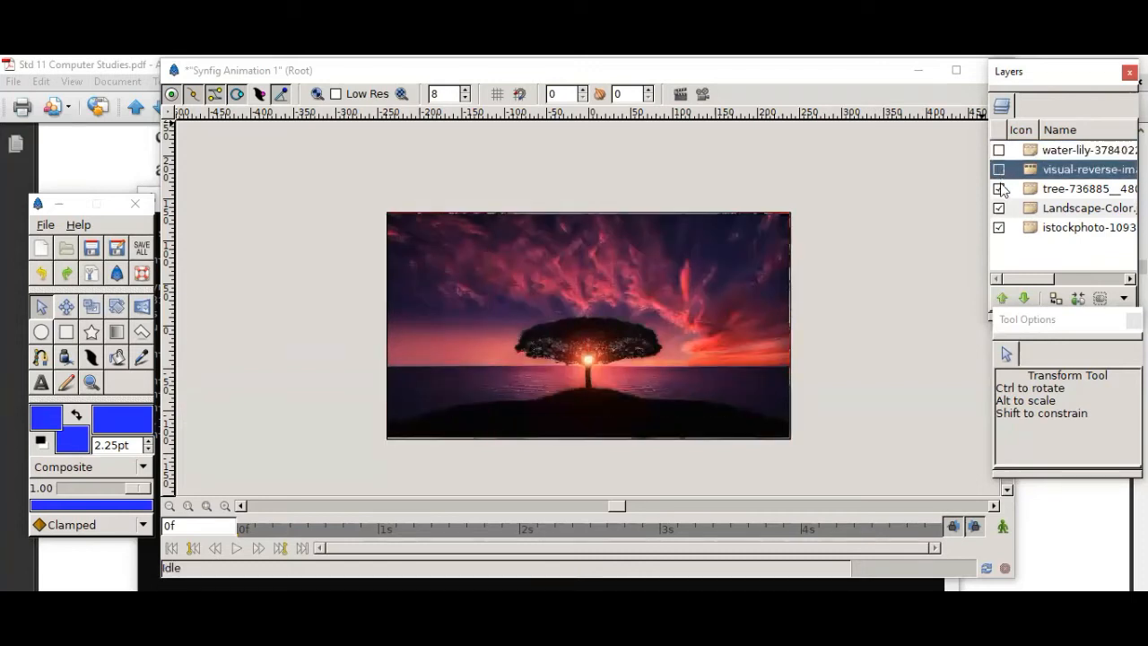
left_click(999, 188)
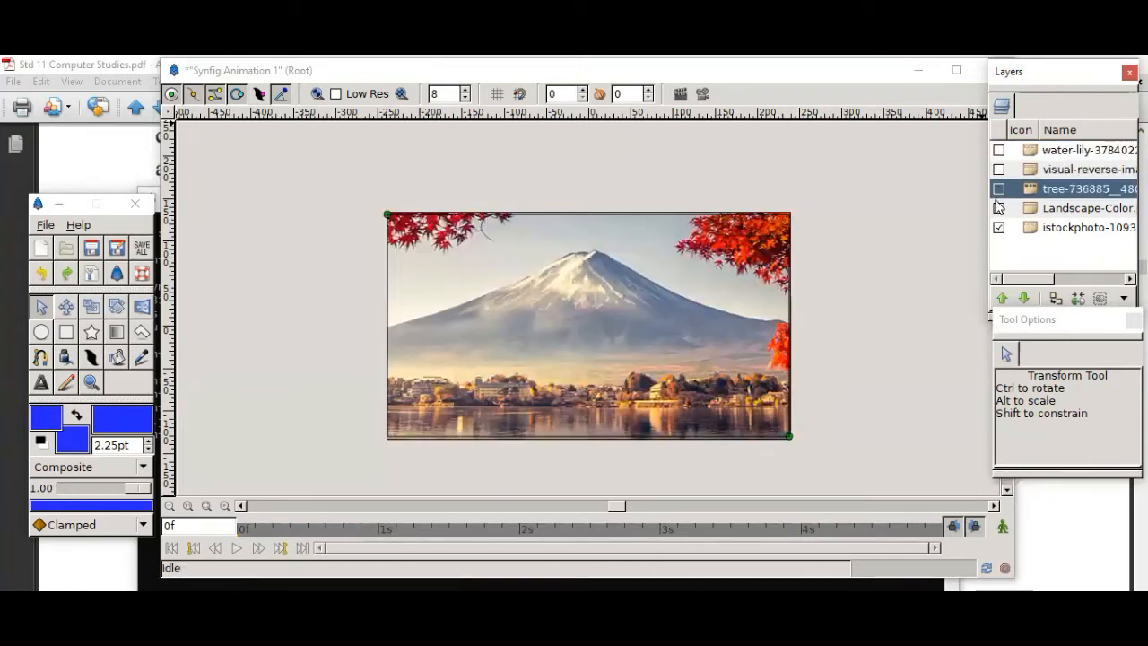
left_click(998, 208)
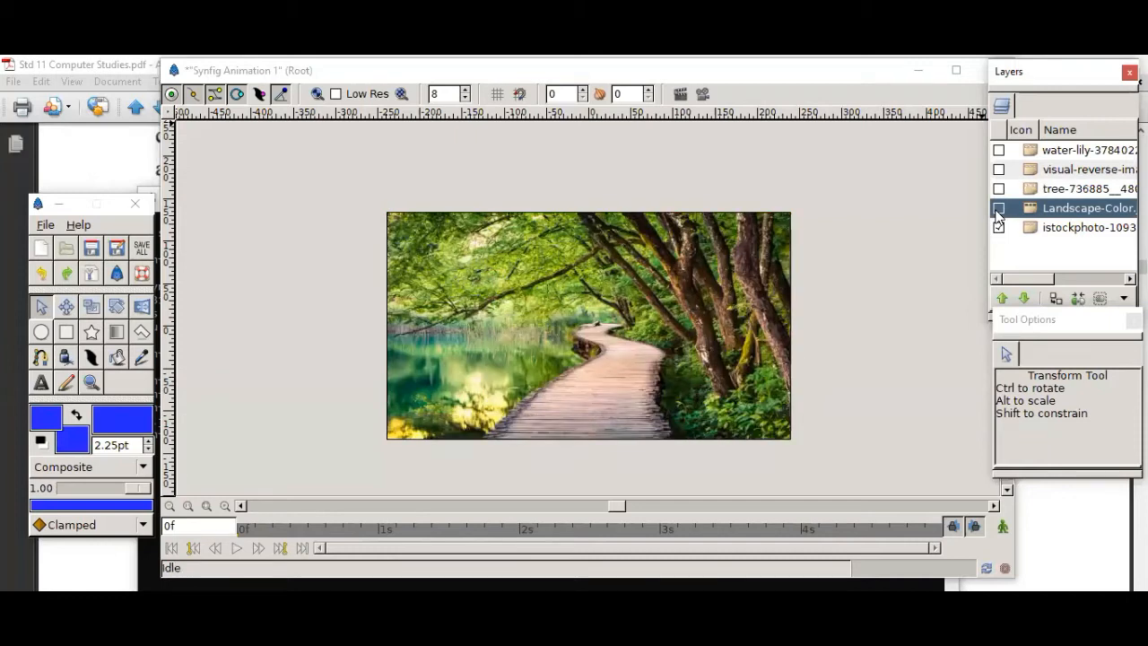
left_click(999, 228)
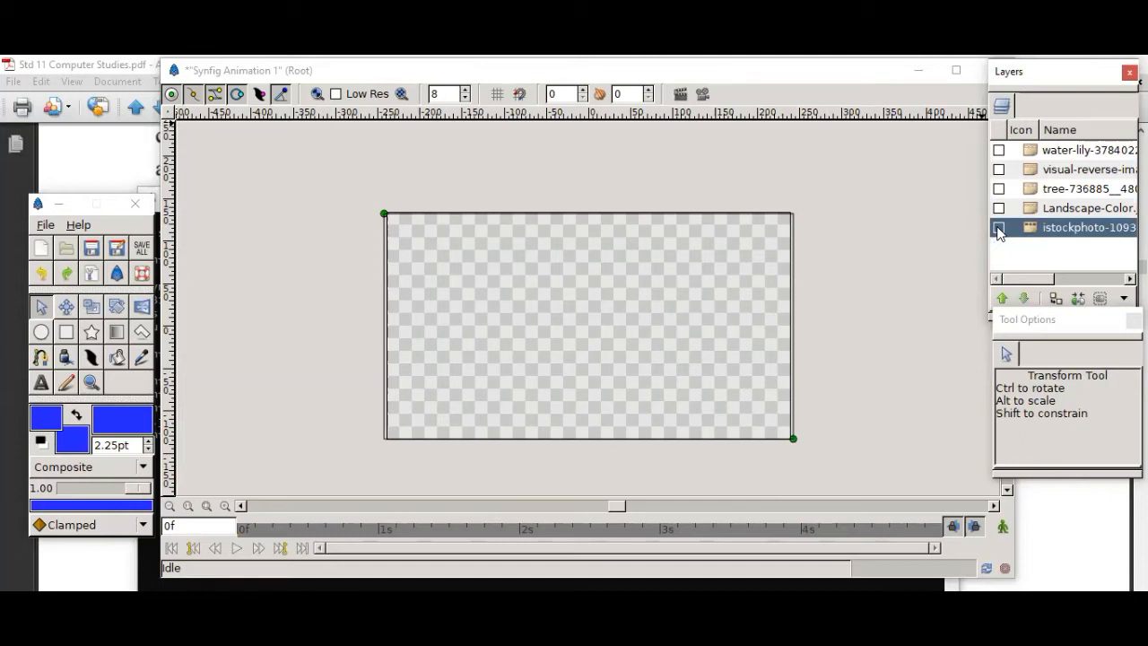
Show the five image layers again one by one, from the istockphoto layer up to the water-lily layer
left_click(999, 228)
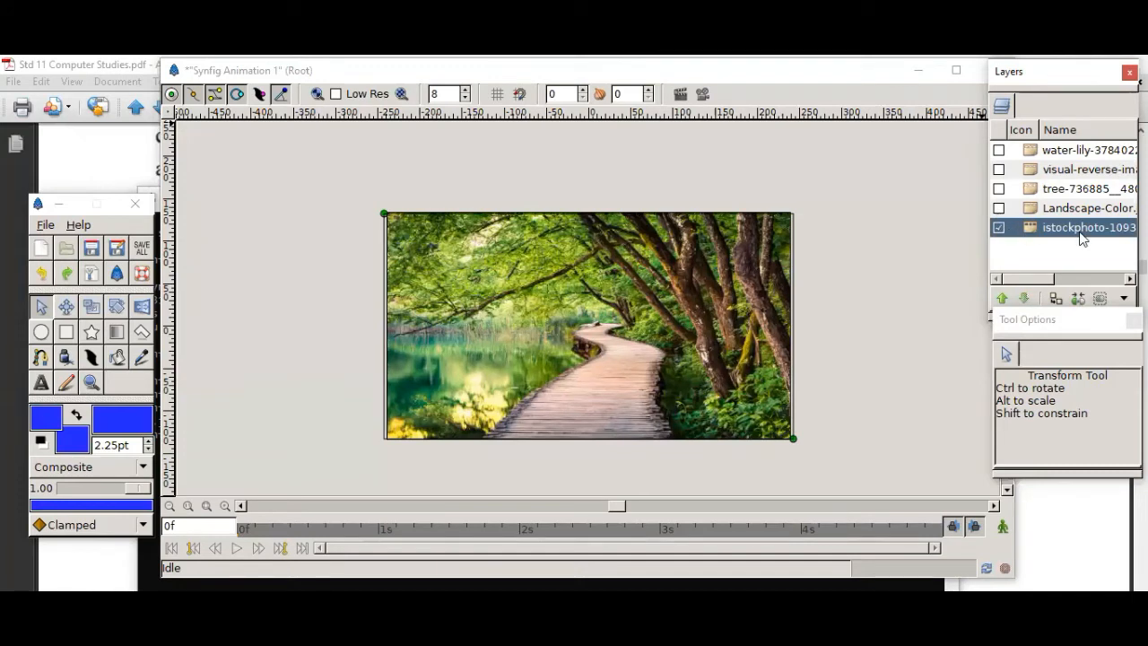
left_click(999, 208)
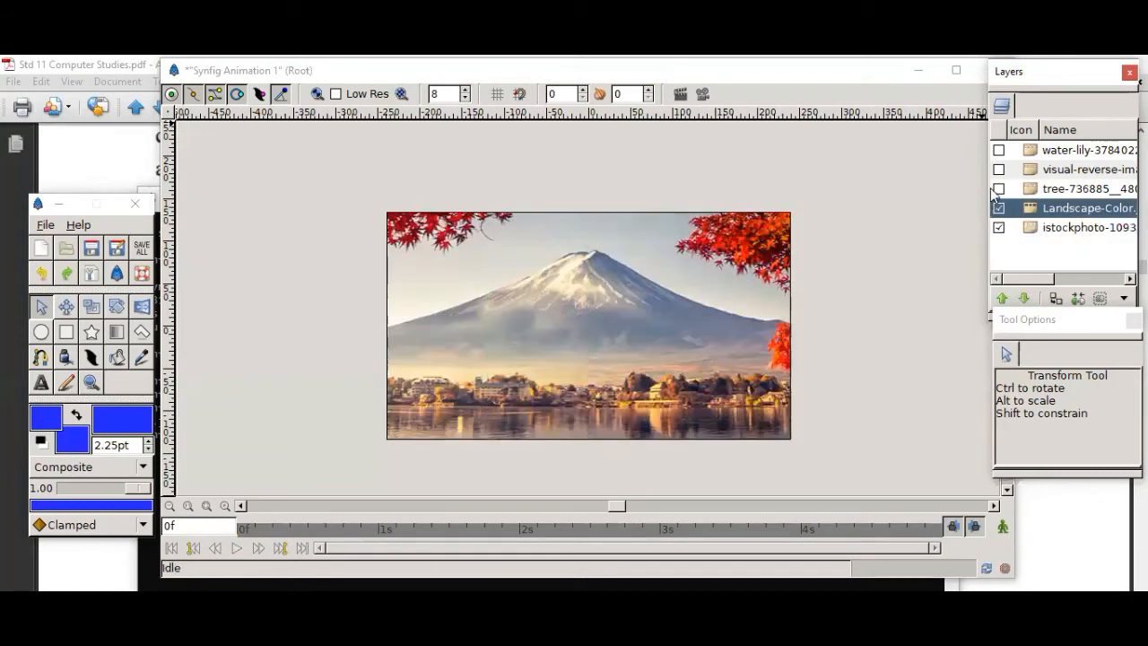
left_click(999, 188)
left_click(999, 169)
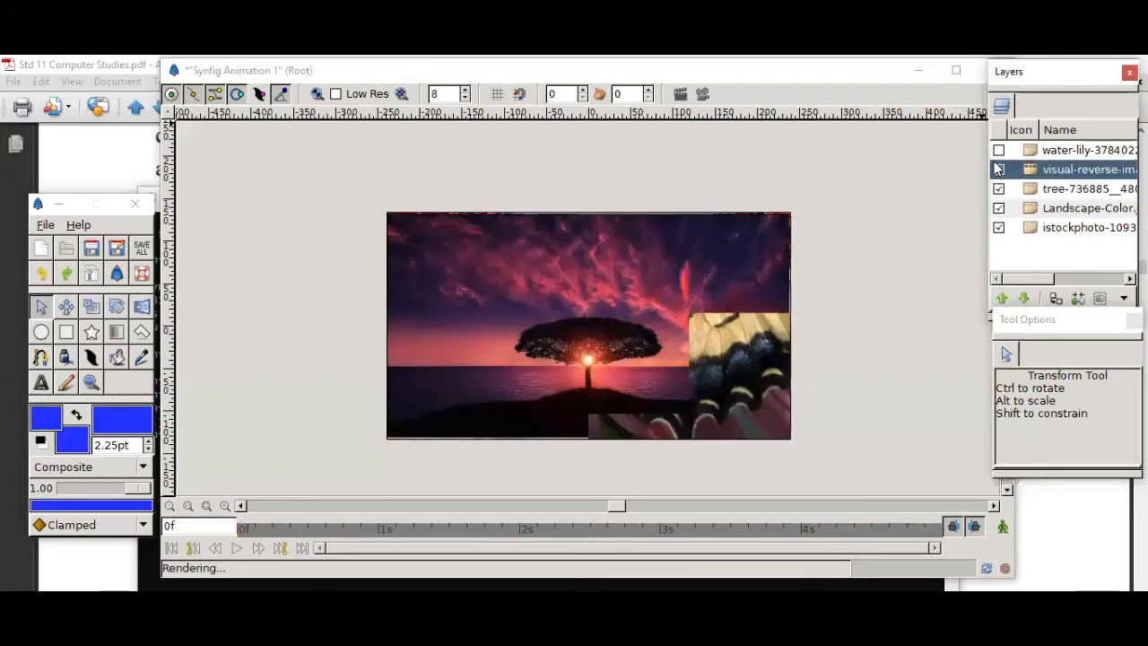
left_click(1000, 150)
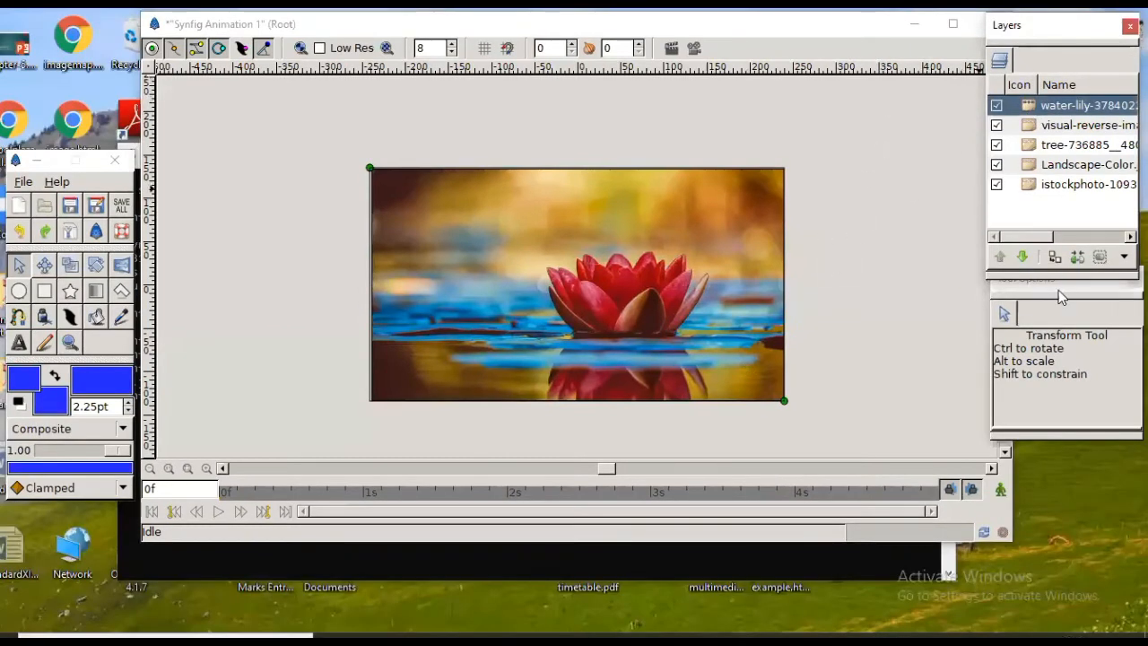
Place Tool Options clear of the Layers panel, then open the Params panel near it, widened to show the Value column
left_click(1058, 290)
left_click_drag(1066, 292, 1066, 319)
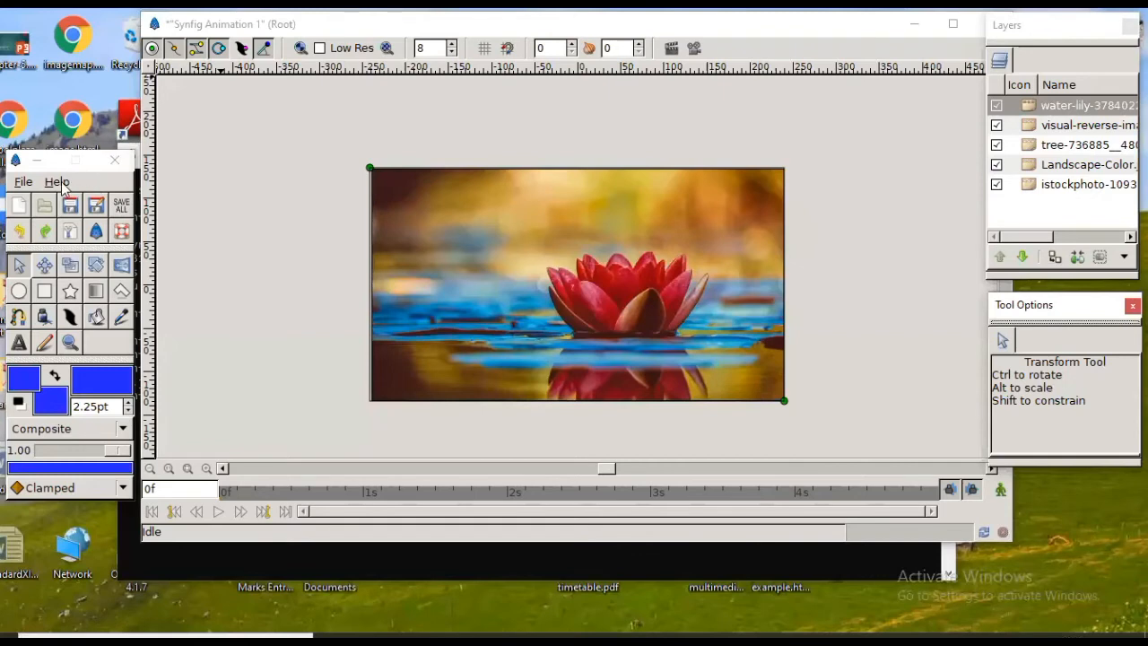
left_click(24, 184)
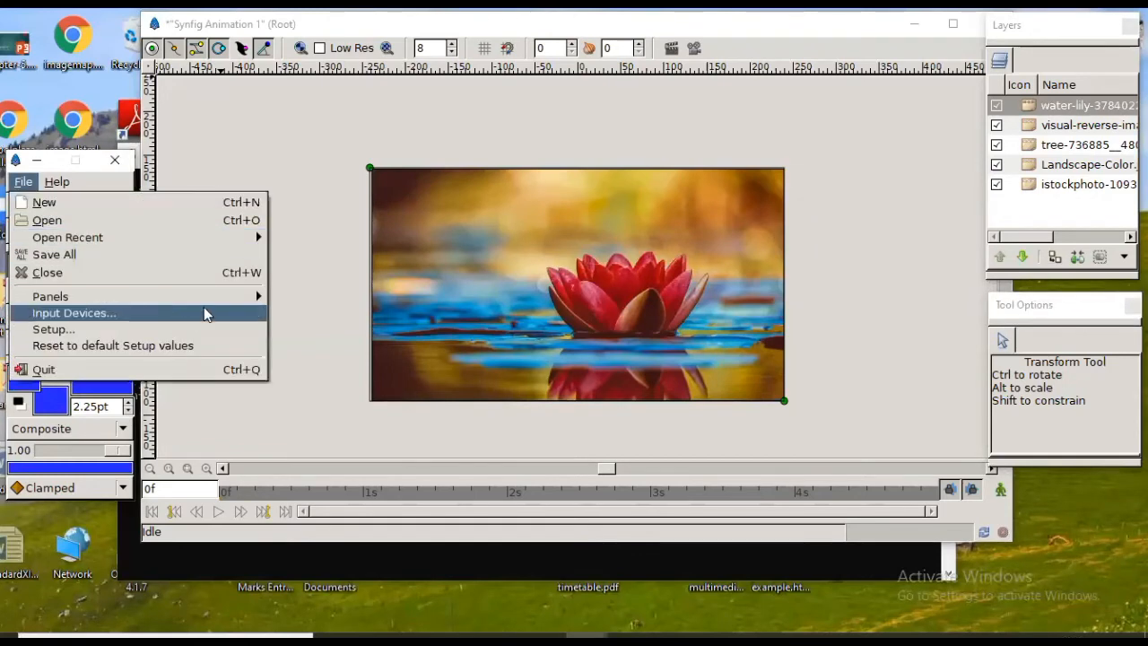
mouse_move(224, 296)
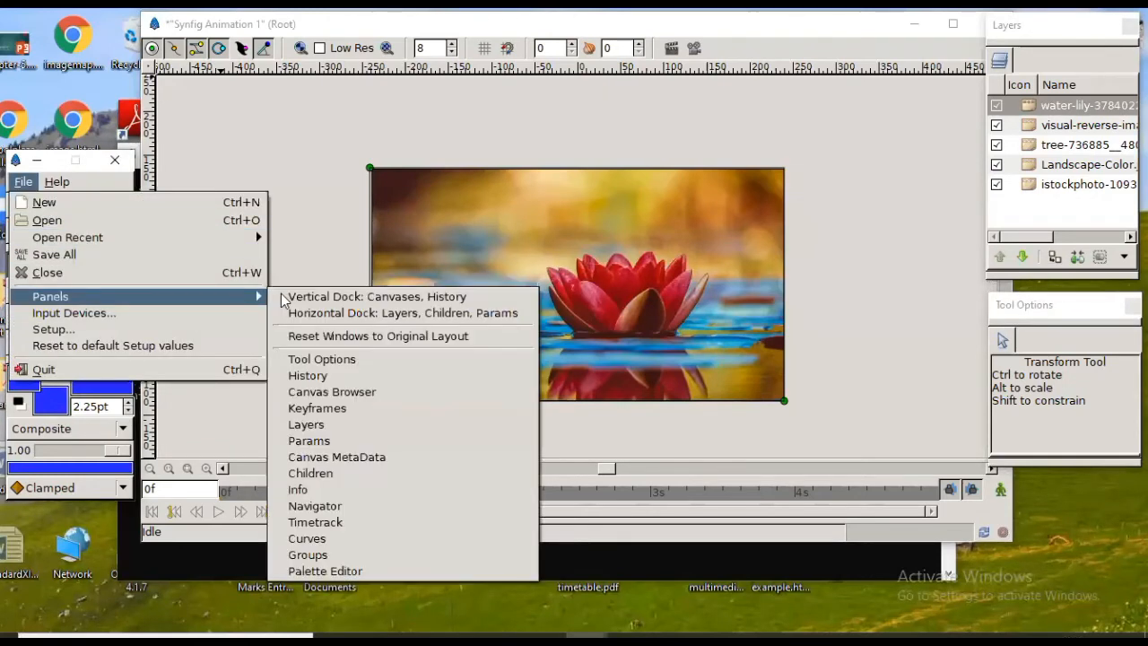
left_click(375, 450)
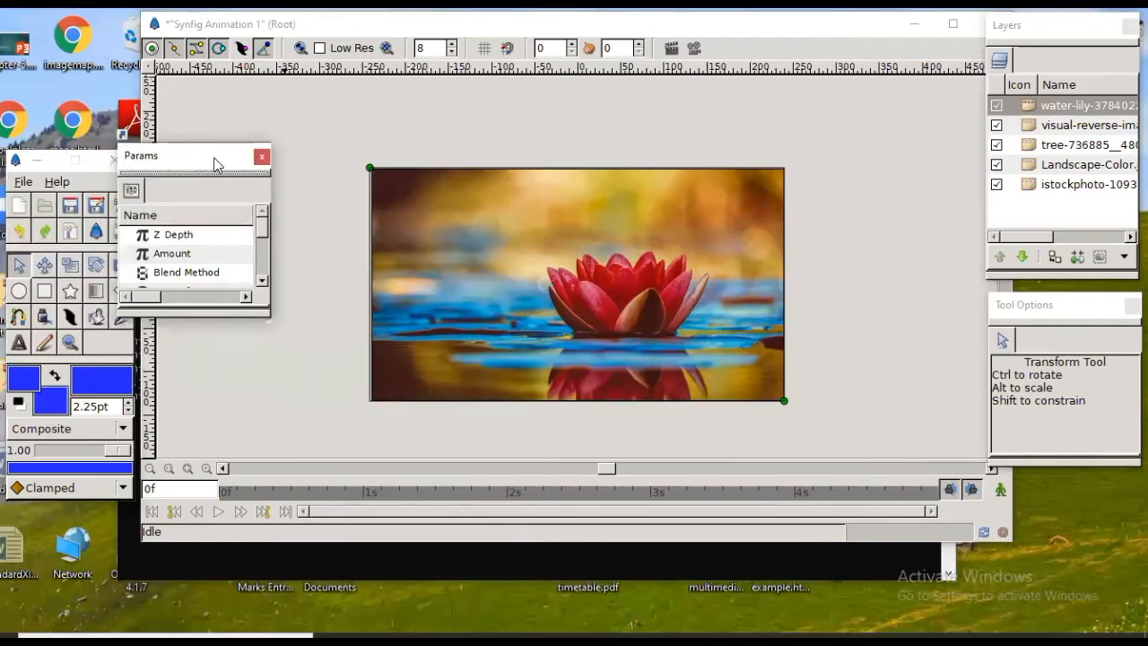
left_click_drag(194, 310, 996, 615)
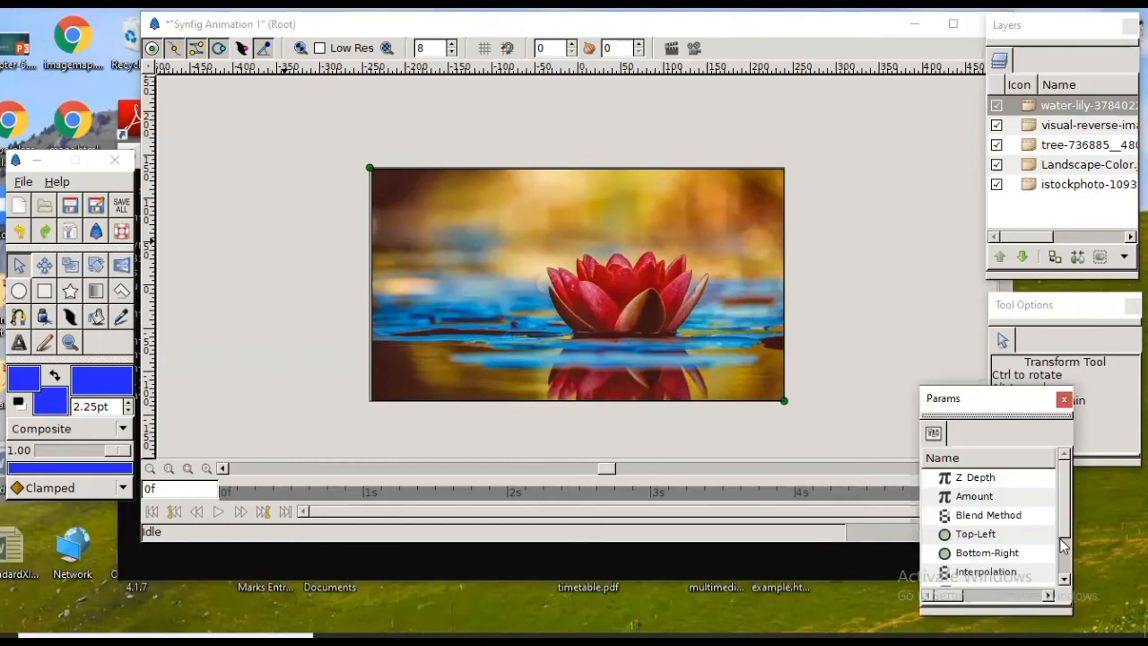
left_click_drag(1079, 530, 1114, 530)
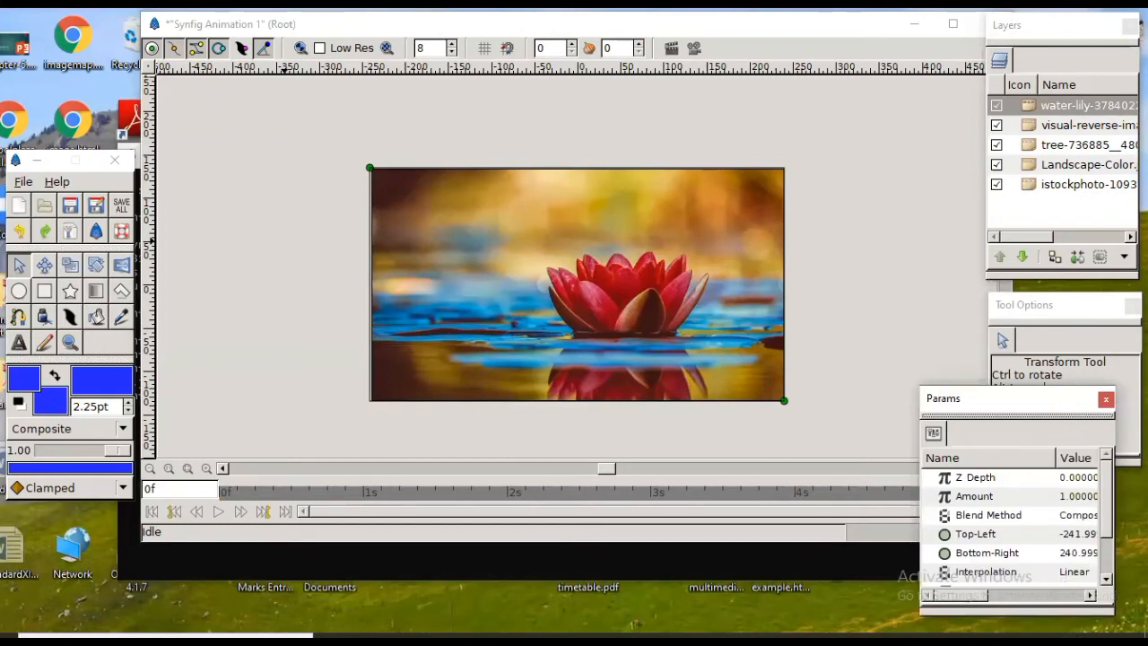
Move the Params panel clear of Tool Options and set the water-lily layer's Blend Method to Straight
left_click(1043, 500)
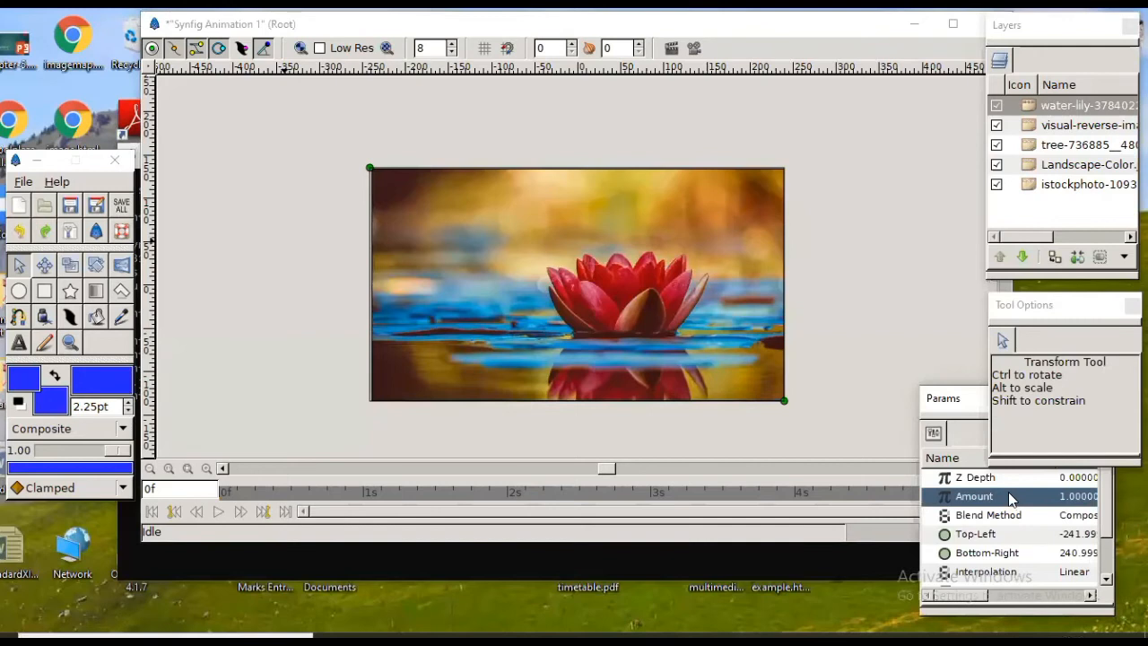
right_click(1011, 499)
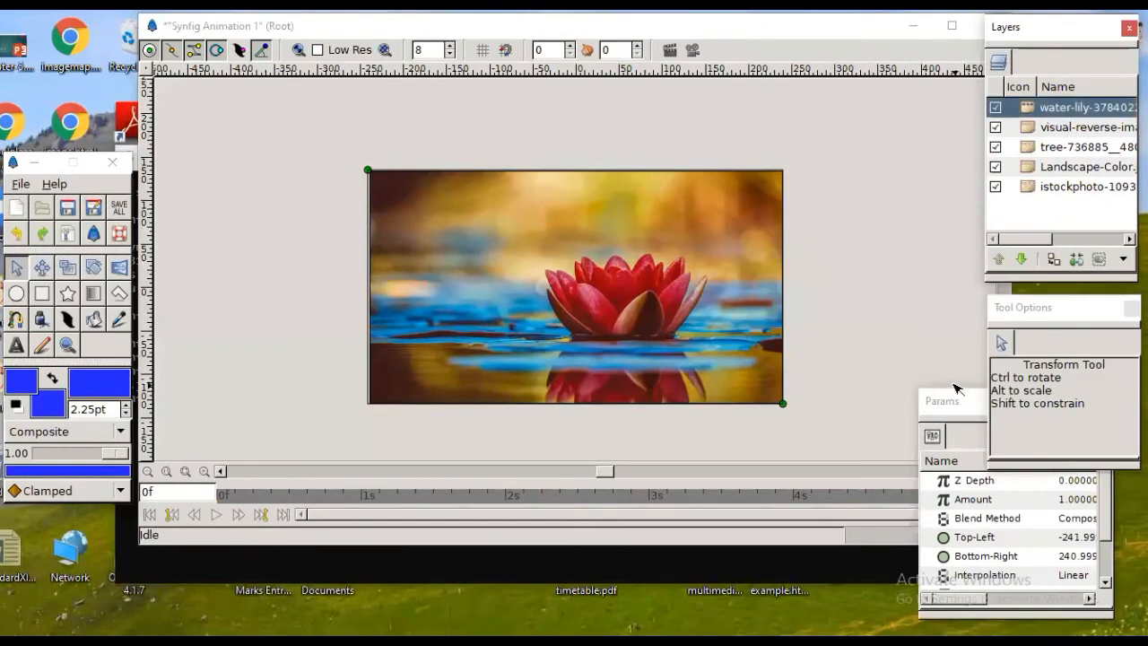
left_click(945, 403)
left_click_drag(944, 404, 812, 357)
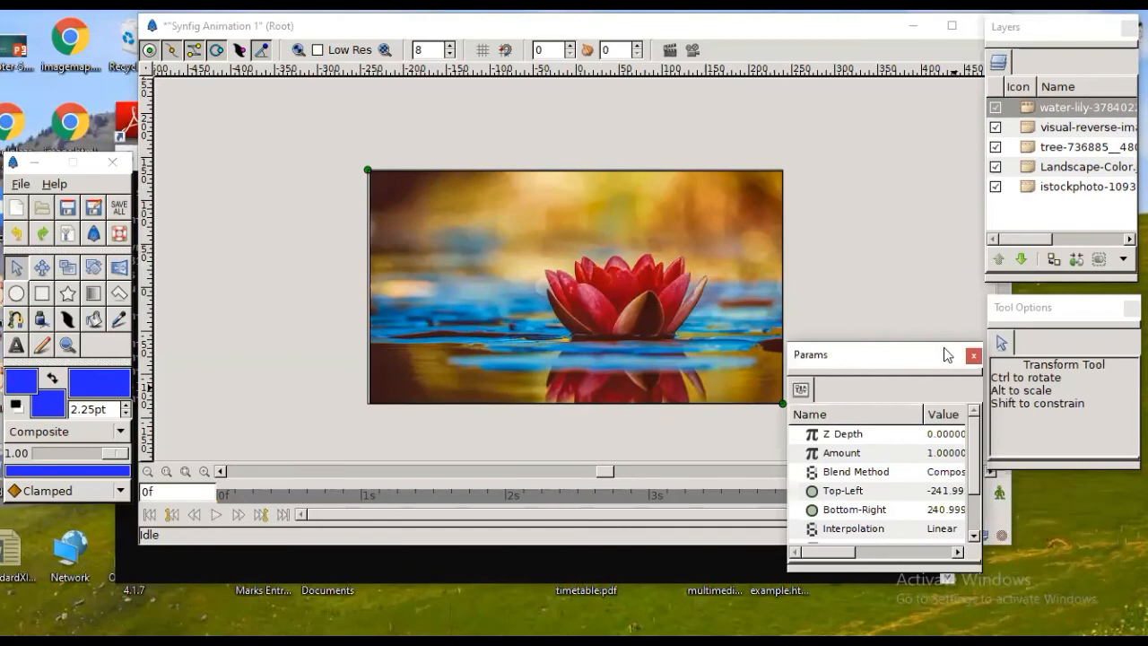
left_click(867, 476)
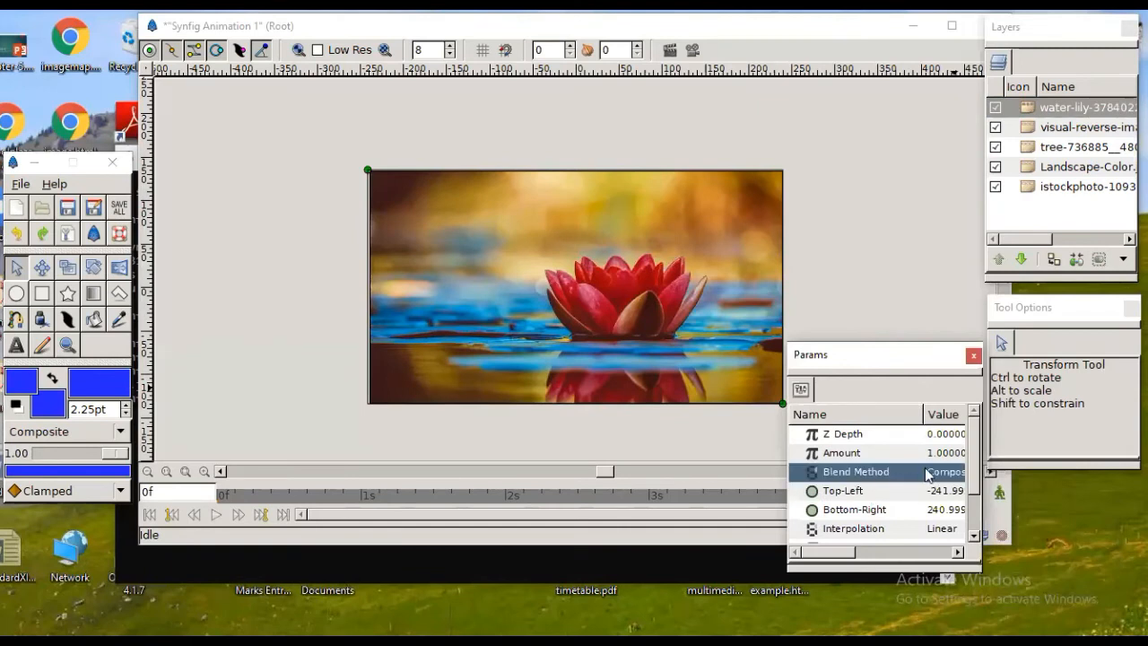
left_click(931, 474)
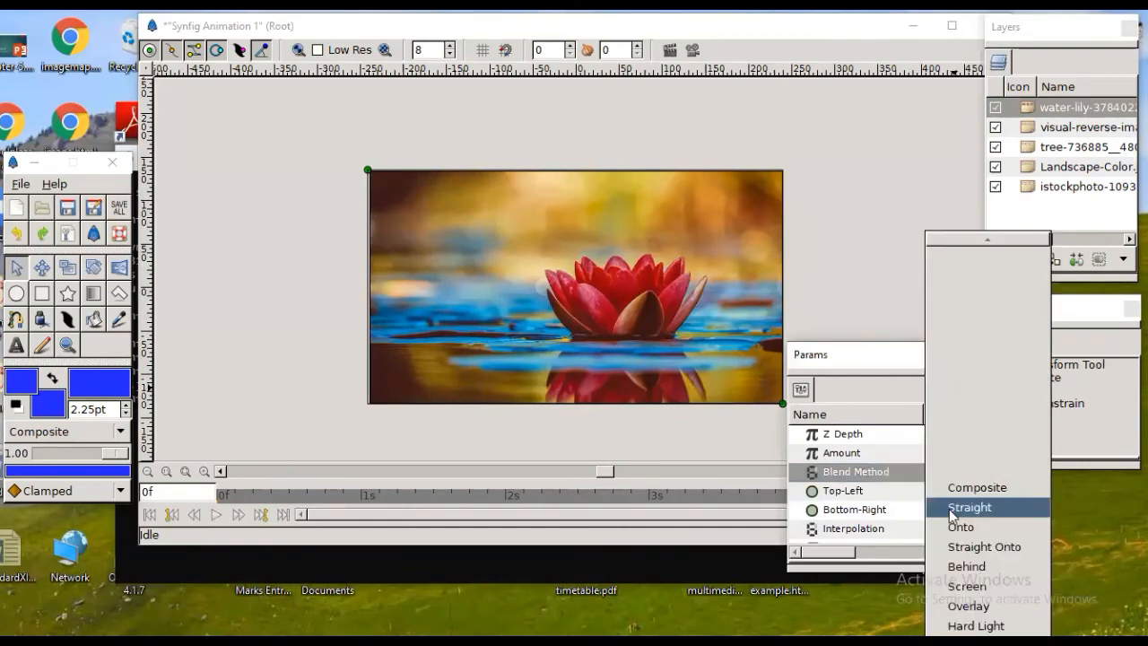
left_click(957, 506)
Set the Blend Method of the visual-reverse image layer to Straight
left_click(1042, 135)
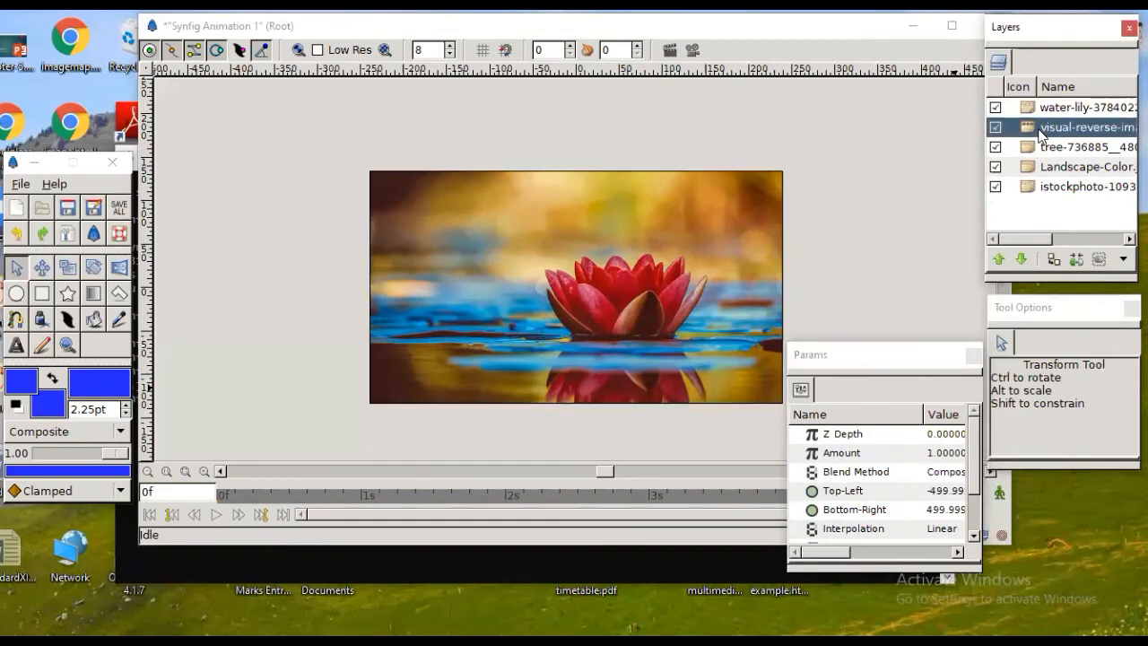
left_click(946, 471)
left_click(944, 472)
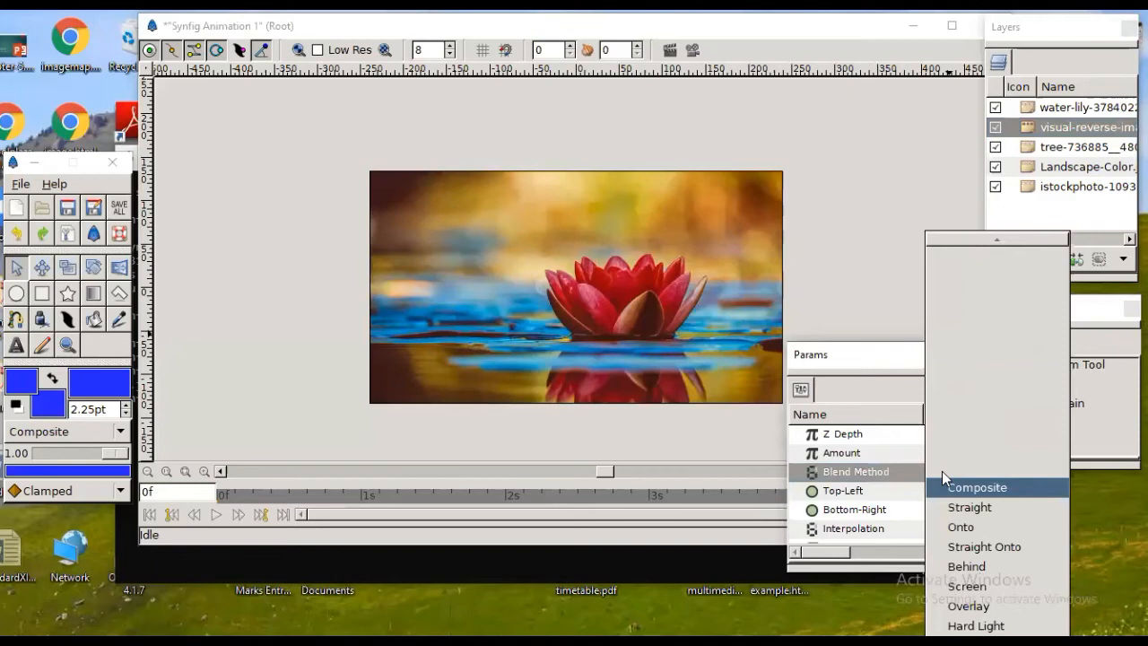
left_click(969, 506)
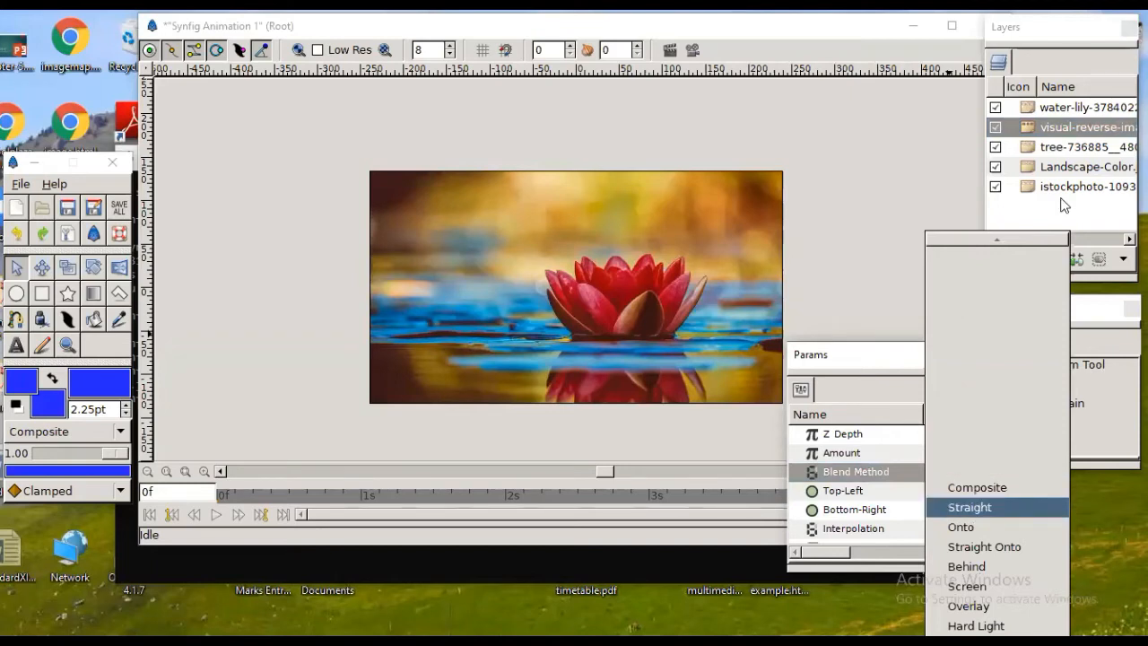
Open the Blend Method value of the tree-736885__480 layer for editing
left_click(1043, 149)
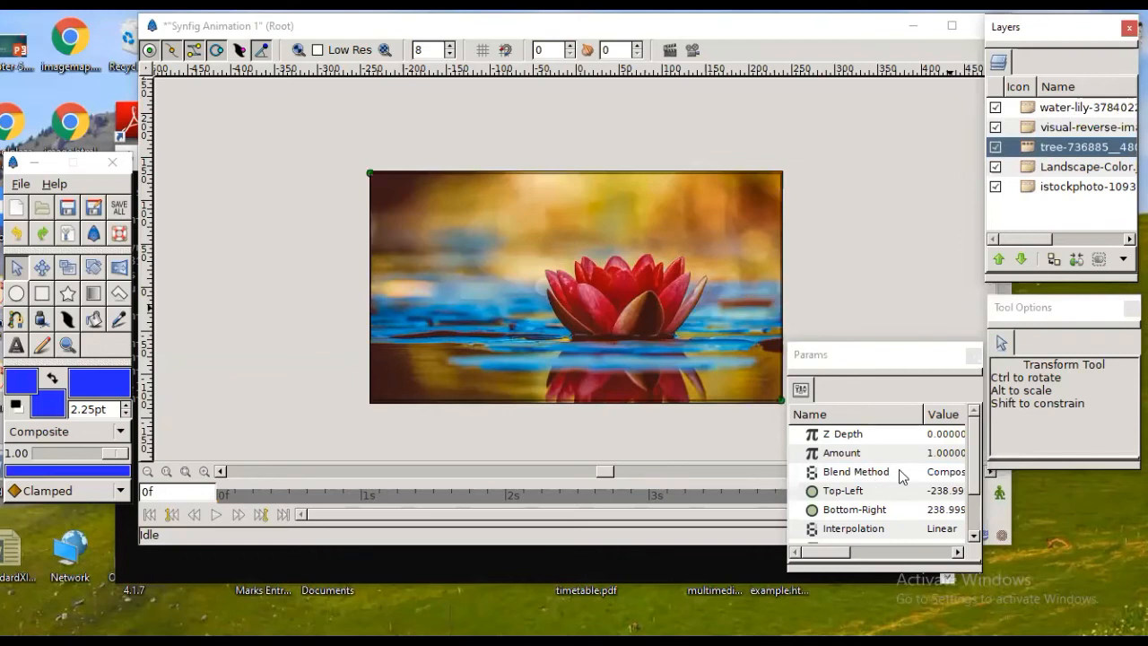
left_click(932, 476)
left_click(933, 476)
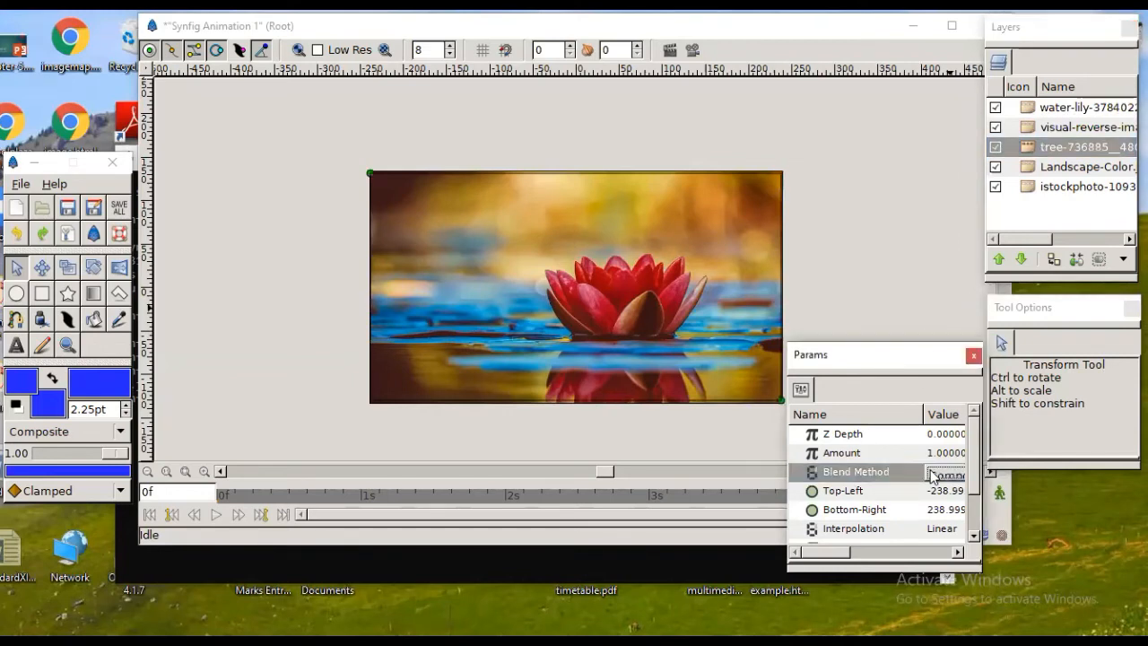
left_click(933, 476)
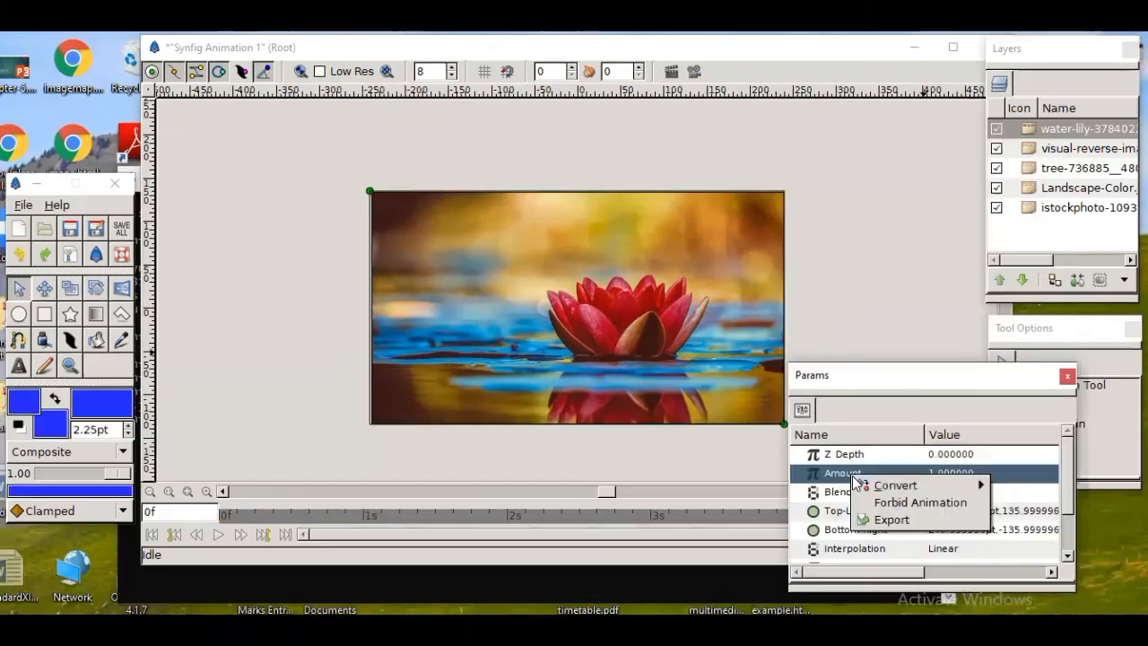
Convert the Amount parameter of the water-lily layer to Timed Swap
mouse_move(866, 487)
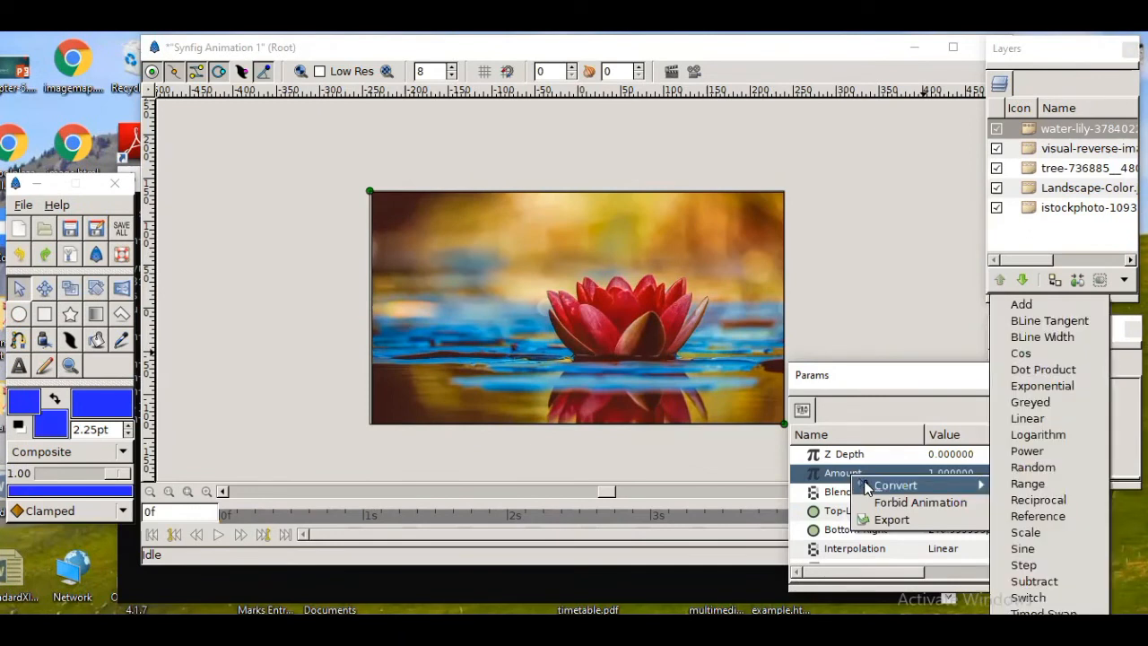
left_click(831, 475)
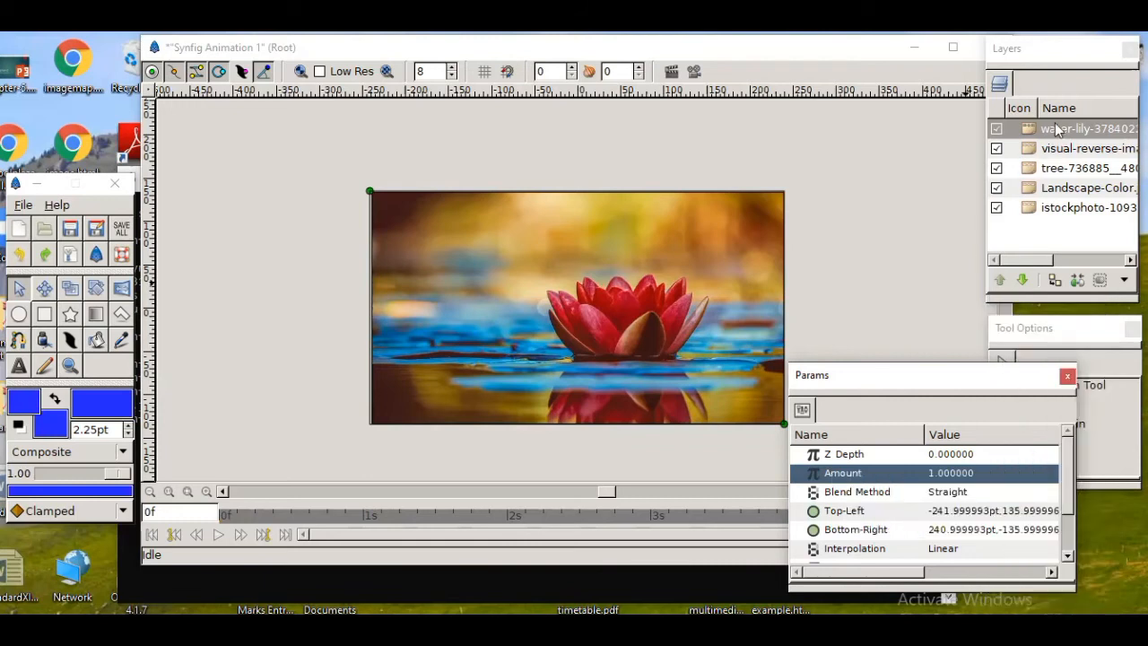
left_click(852, 475)
right_click(852, 476)
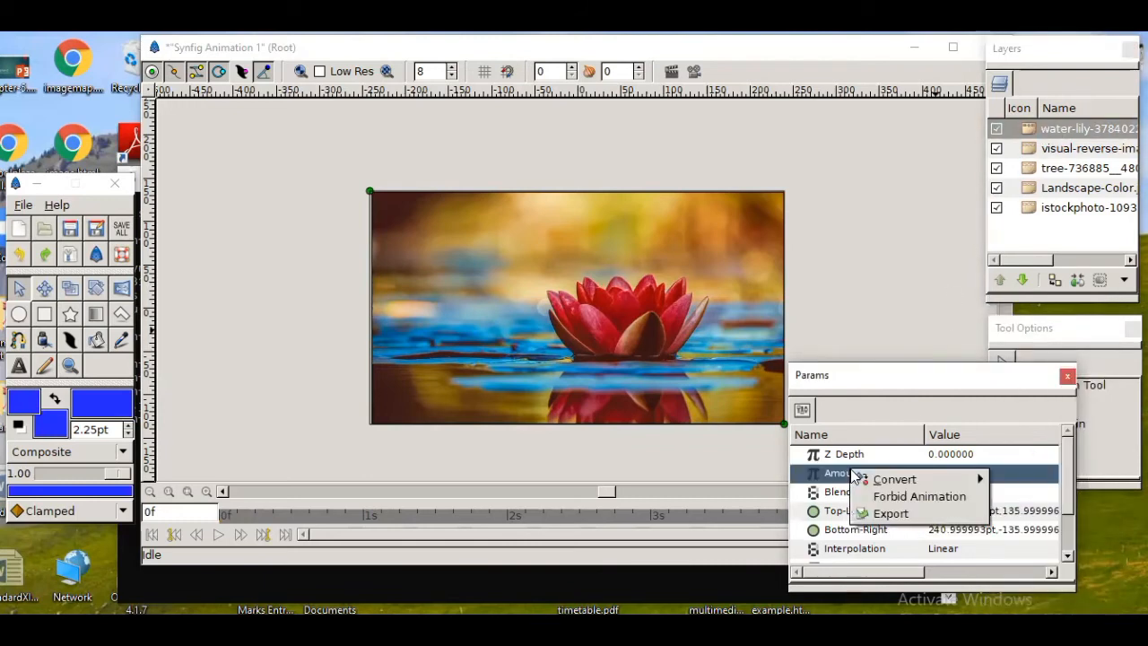
mouse_move(877, 480)
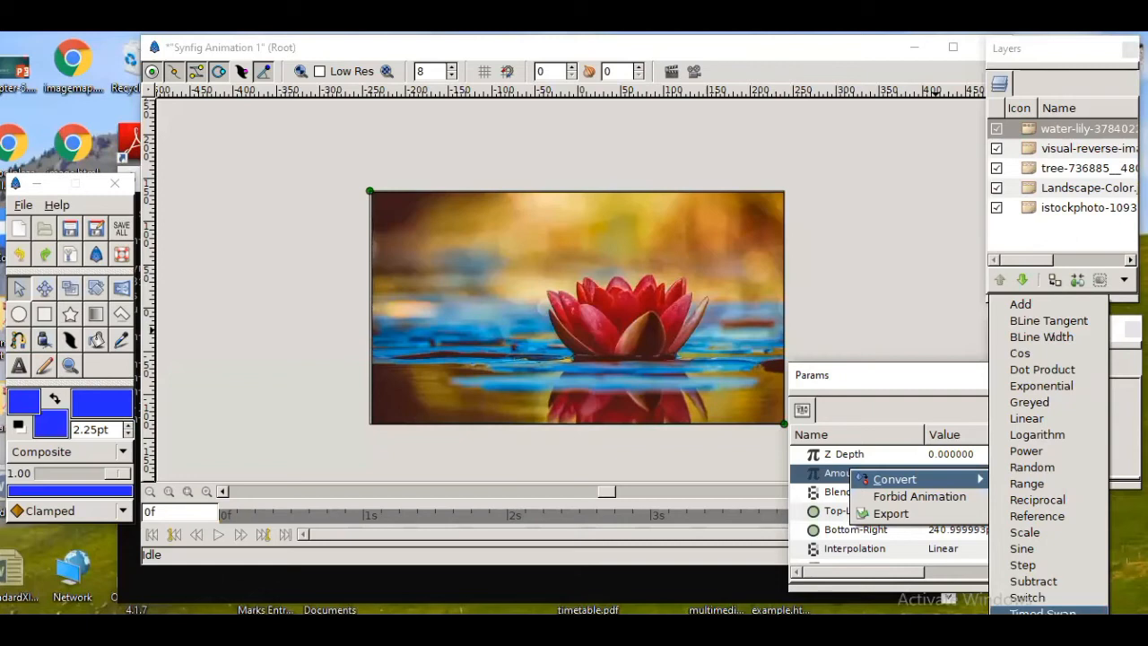
left_click(1042, 612)
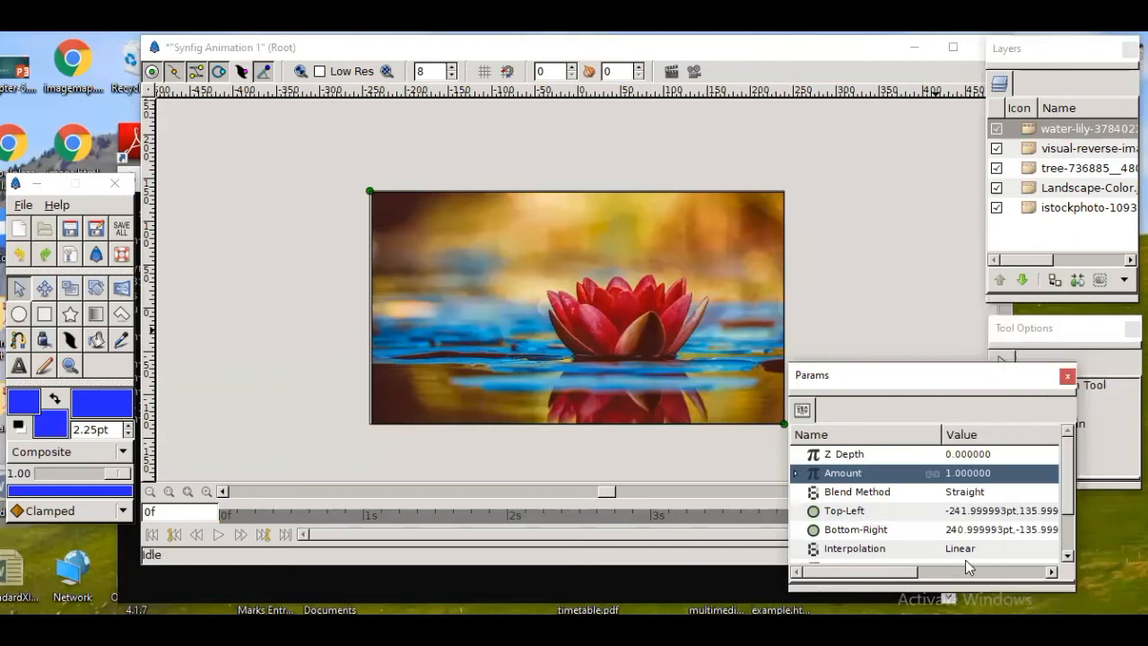
Move and enlarge the Params panel, and expand the water-lily layer's Amount parameter to show its sub-parameters
left_click_drag(891, 363, 783, 299)
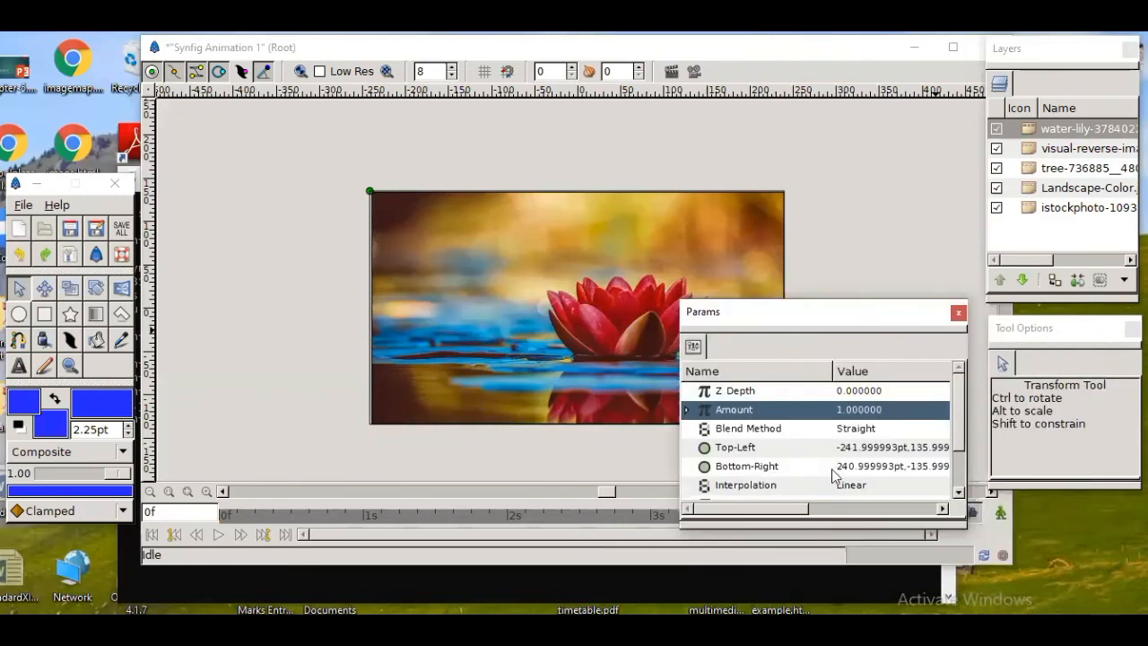
left_click_drag(821, 532, 821, 594)
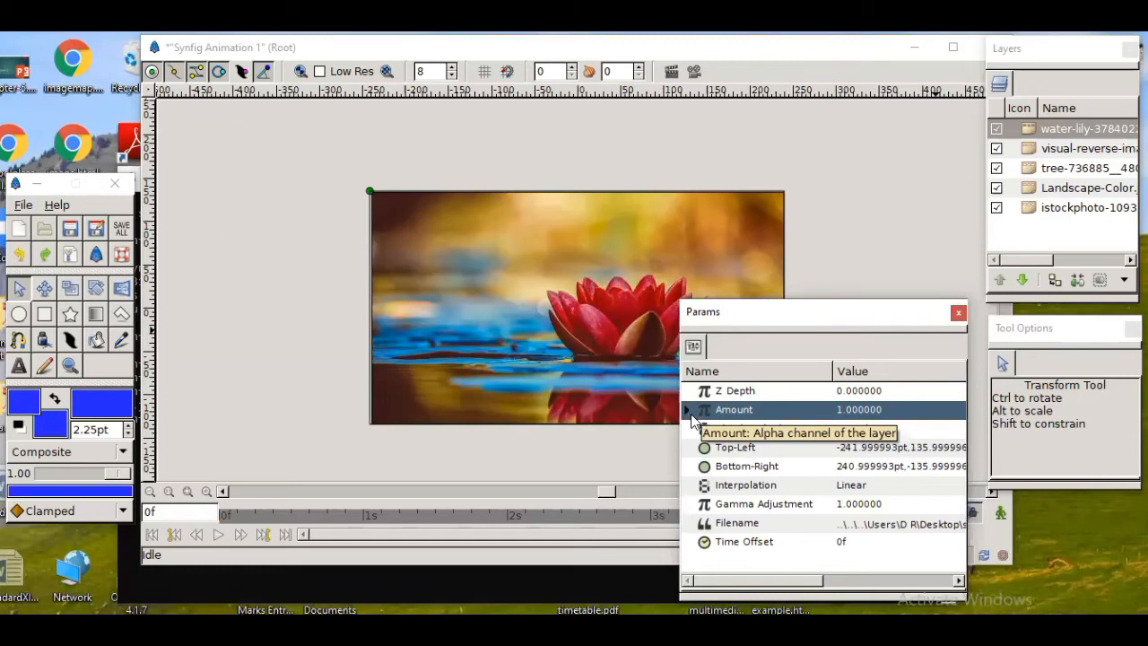
left_click(688, 411)
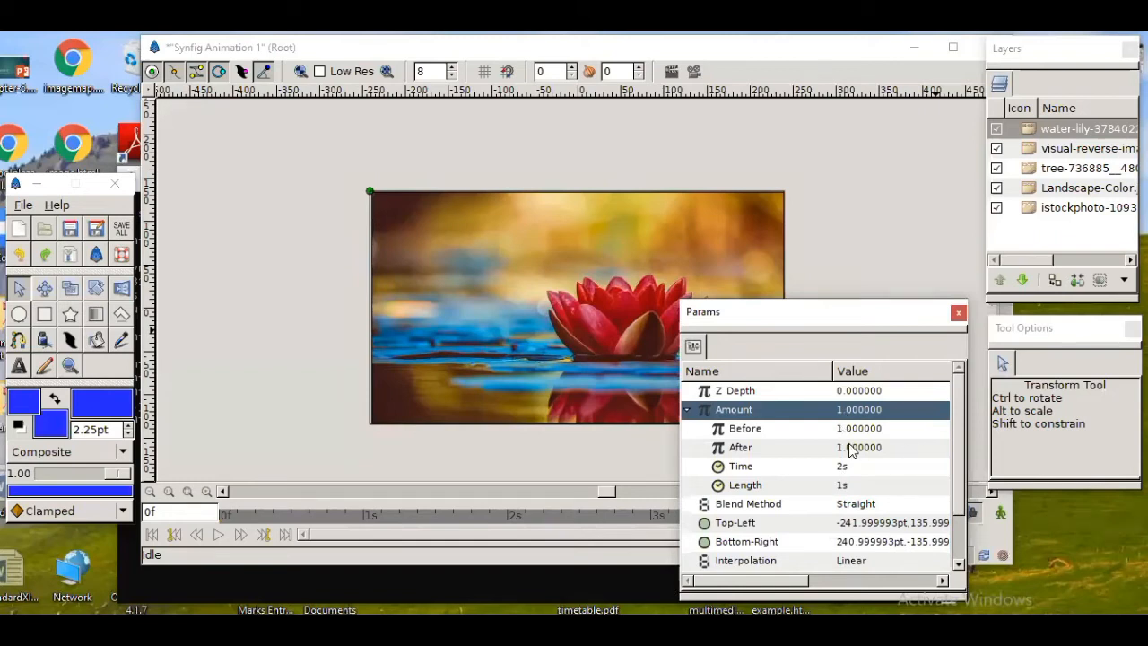
Set the After value of the water-lily layer's Amount parameter to 0
left_click(866, 436)
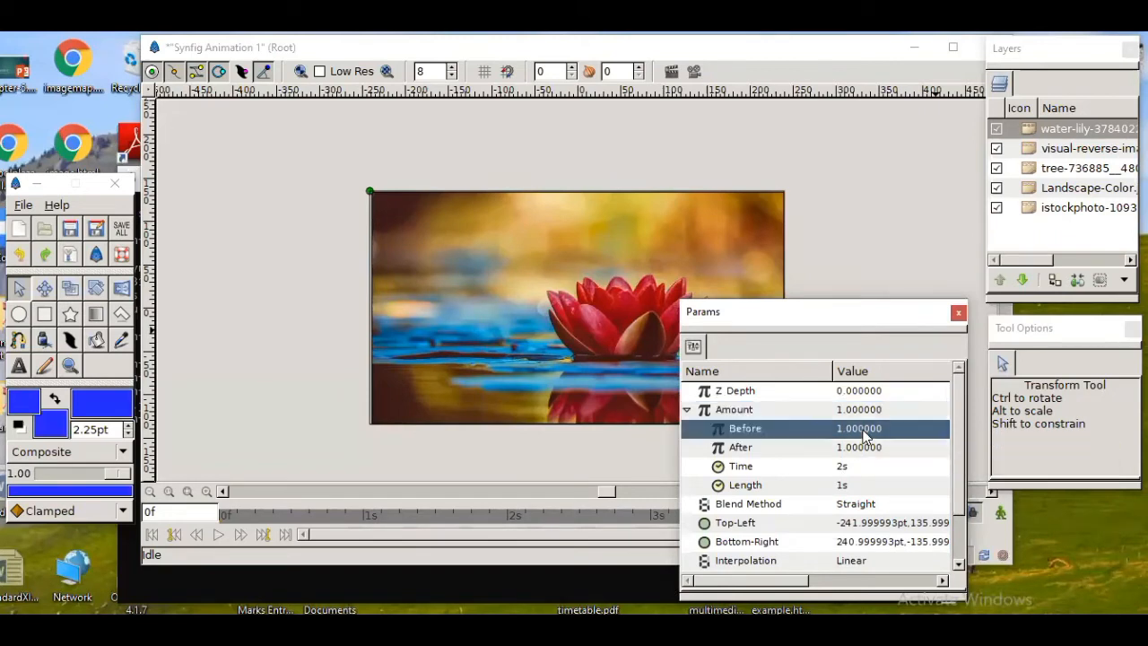
left_click(861, 446)
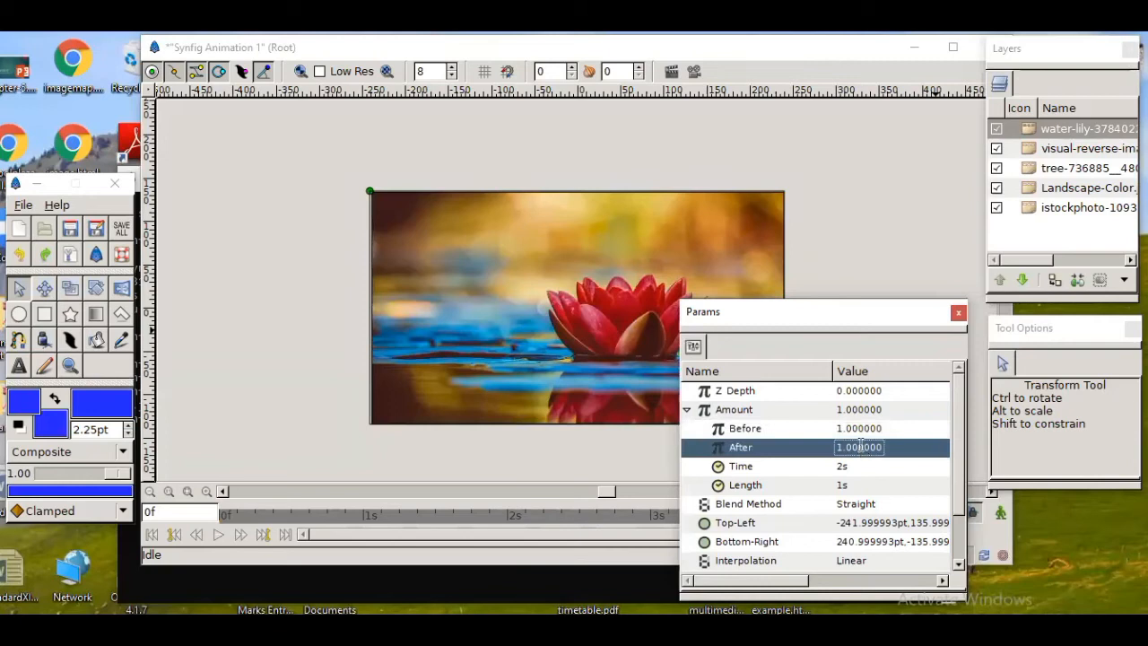
left_click(860, 445)
key("Home")
key("Delete")
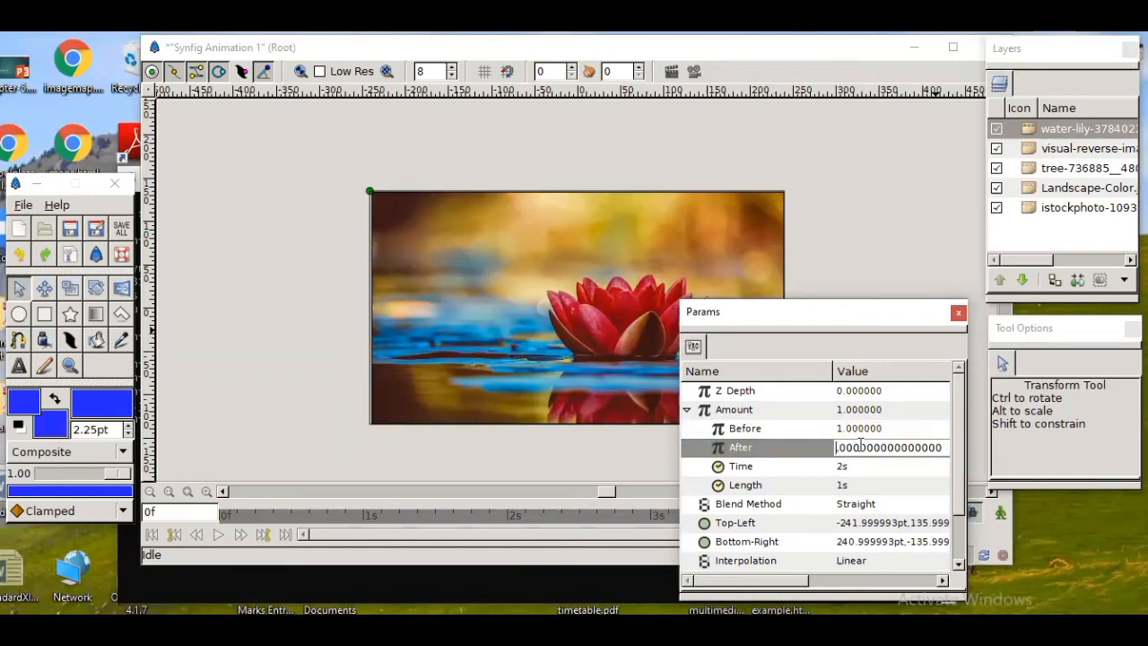
key("Delete")
key("Return")
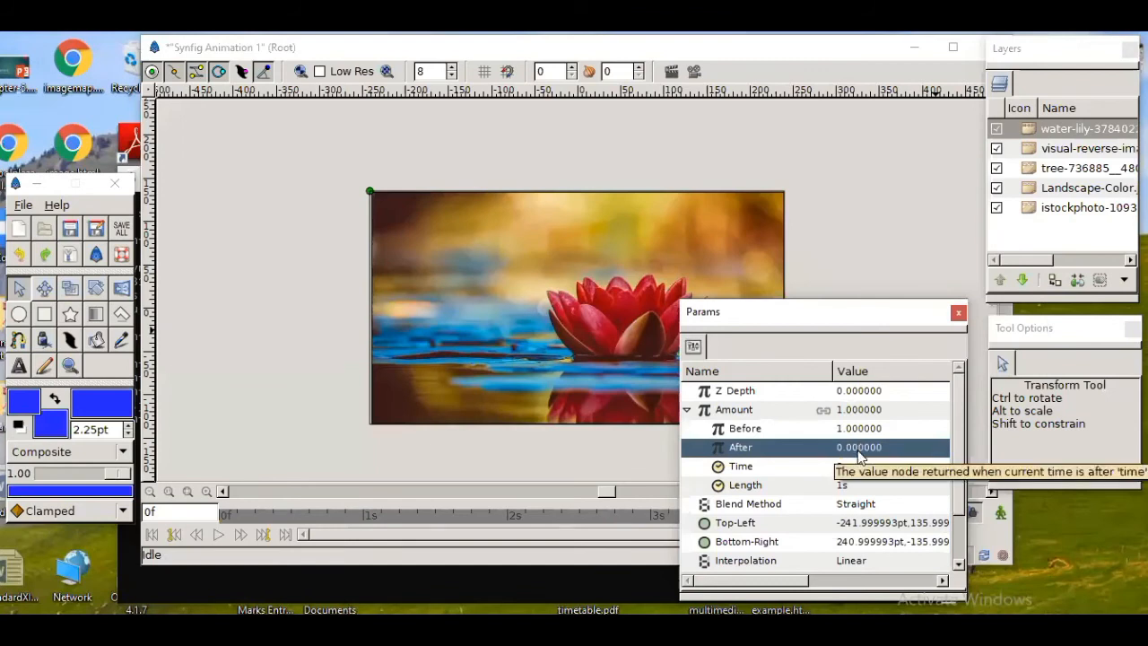
Convert the Amount parameter of the visual-reverse image layer to Timed Swap and expand its sub-parameters
left_click(1034, 150)
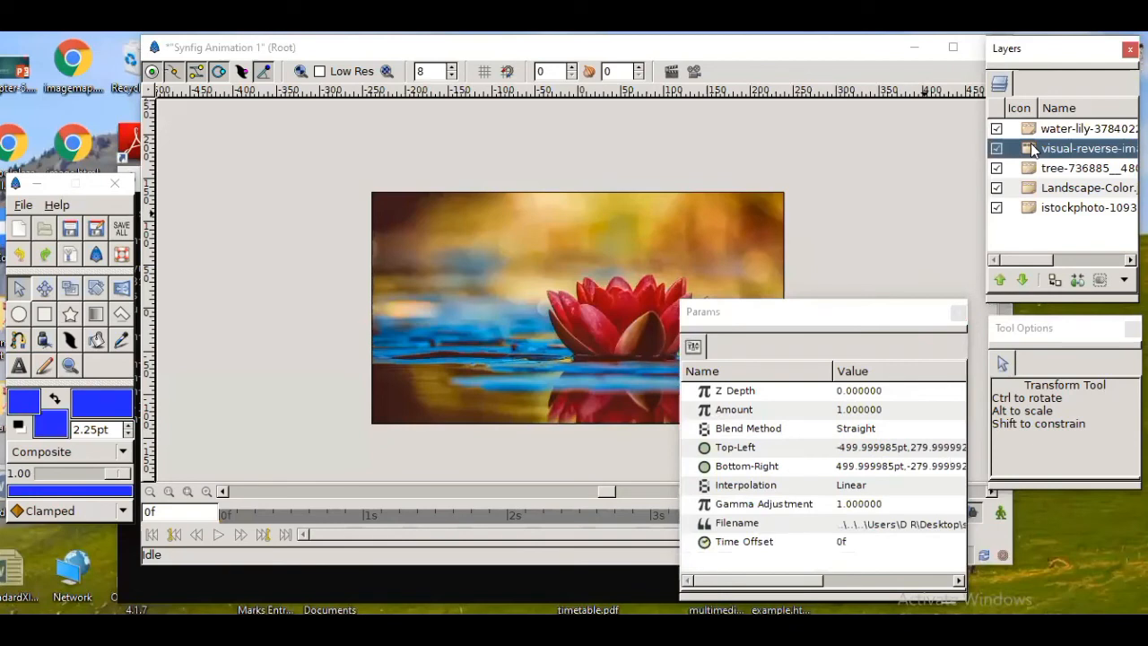
left_click(742, 410)
right_click(740, 413)
mouse_move(777, 430)
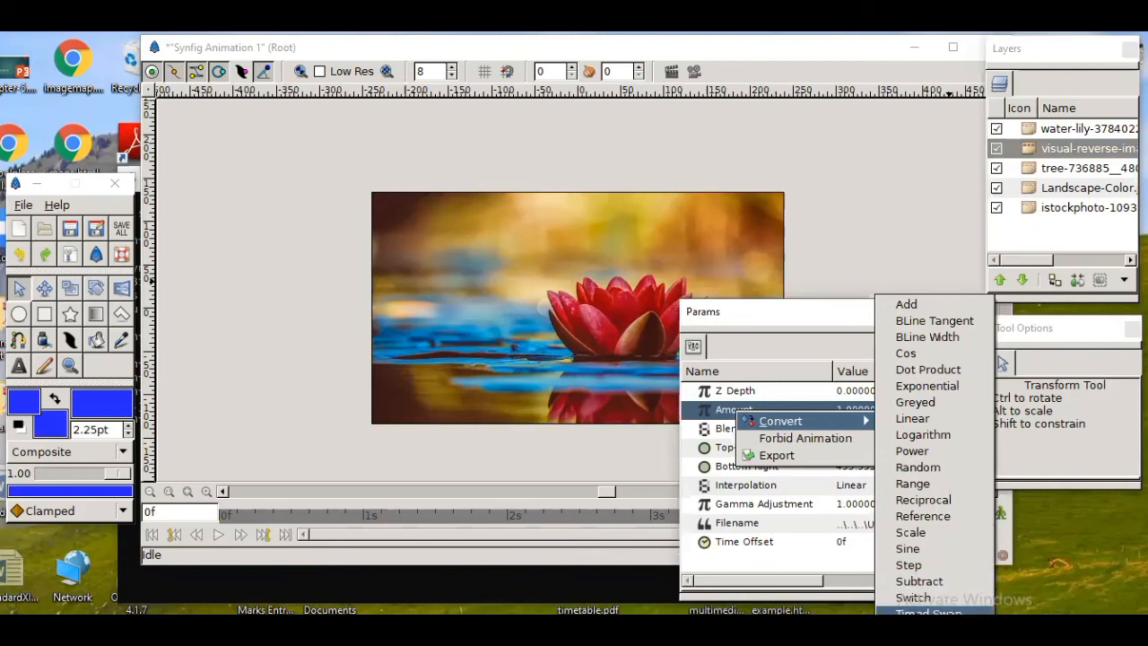
left_click(928, 612)
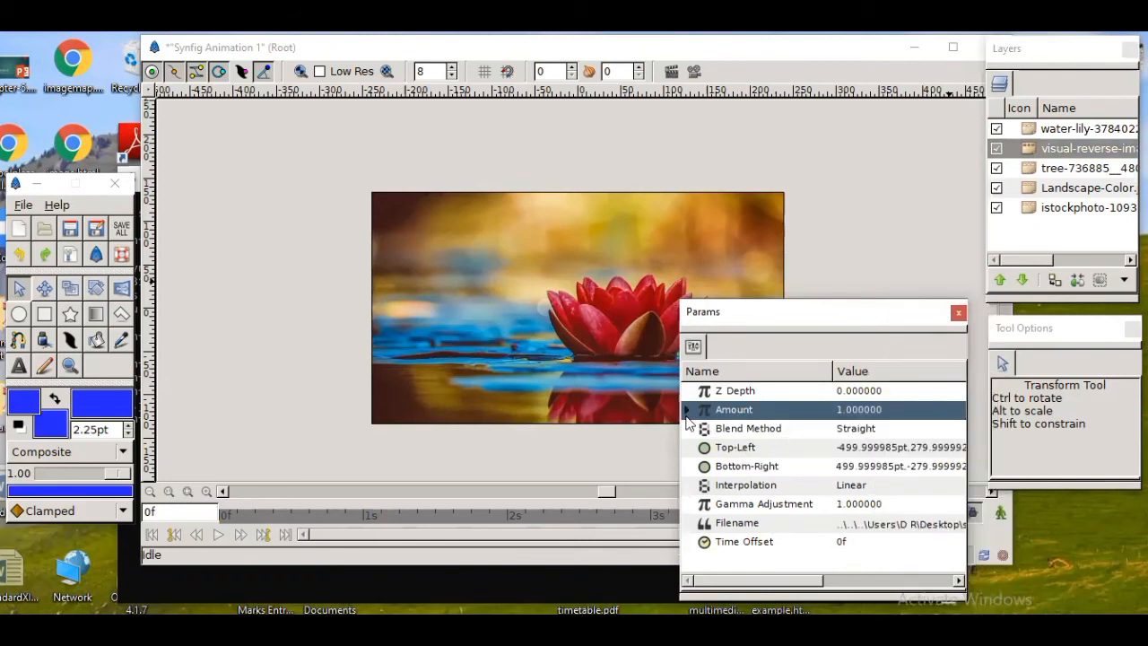
left_click(687, 410)
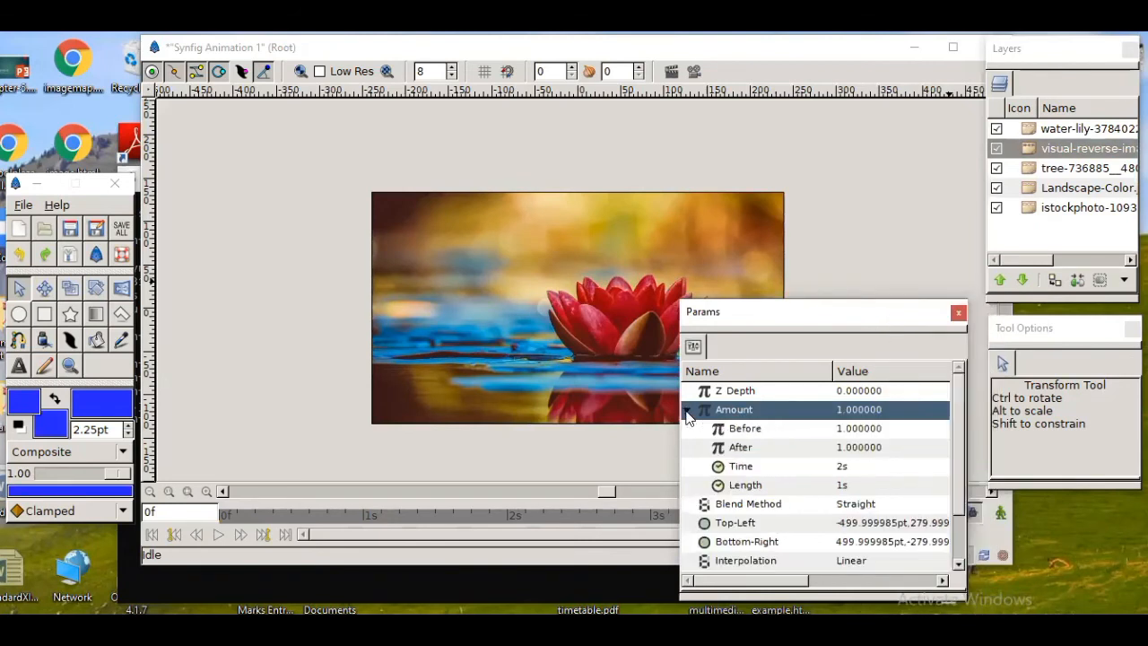
Set the After value of the visual-reverse image layer's Amount parameter to 0
left_click(847, 448)
left_click(846, 448)
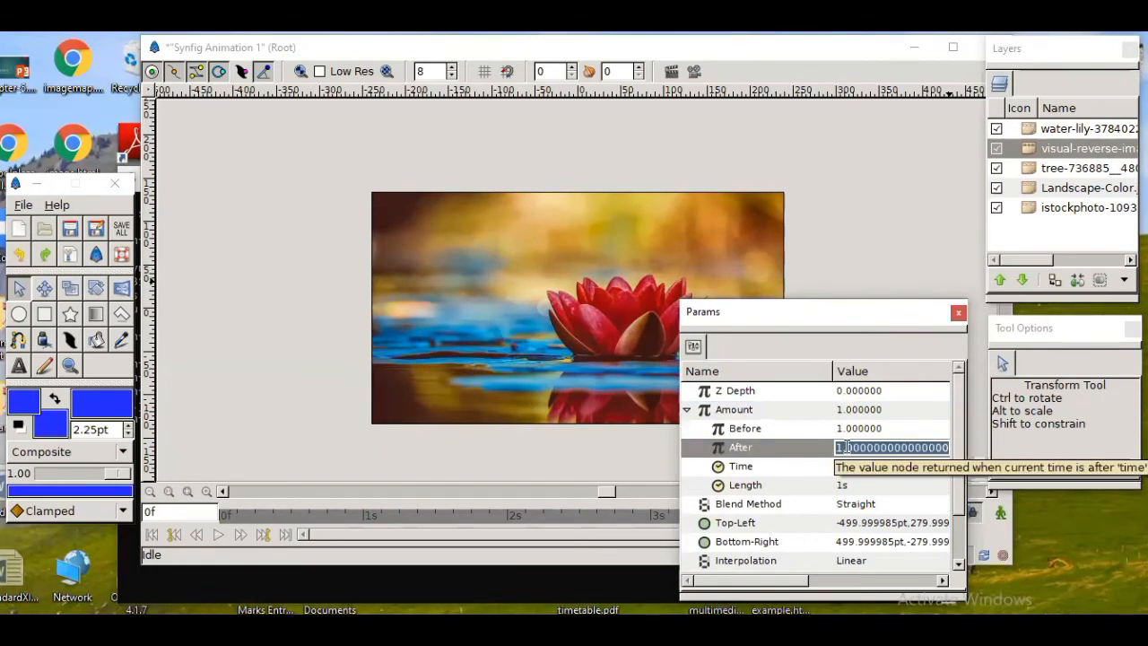
left_click(847, 448)
key("BackSpace")
type("0")
key("Return")
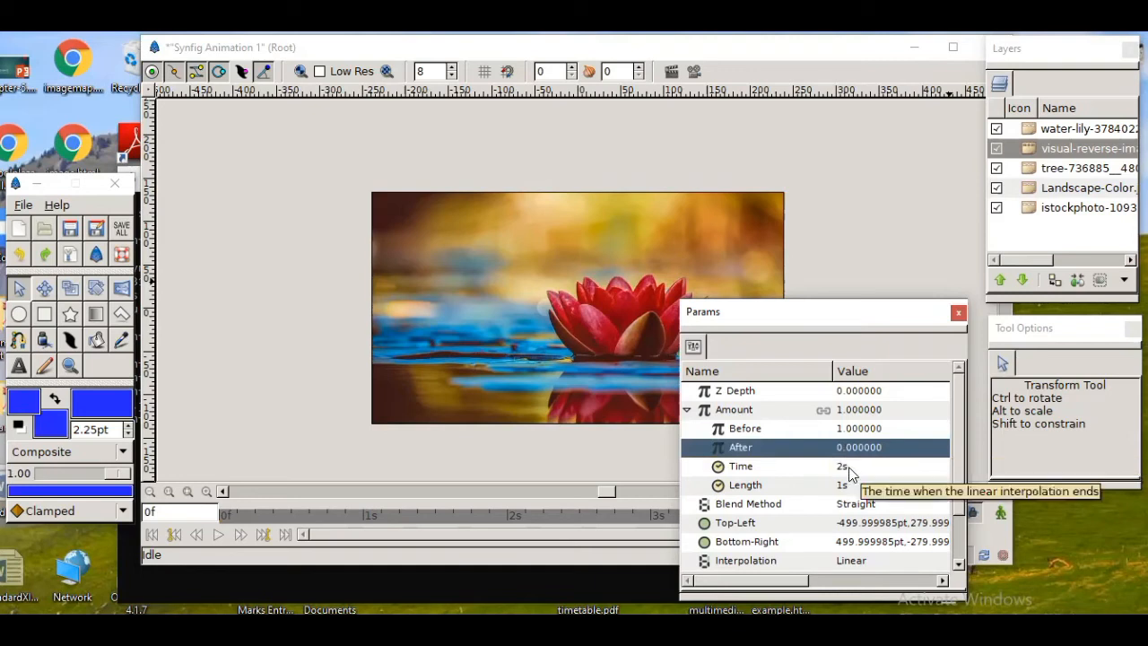
Set the Time of the visual-reverse image layer's Amount swap to 4s
left_click(848, 470)
left_click(847, 470)
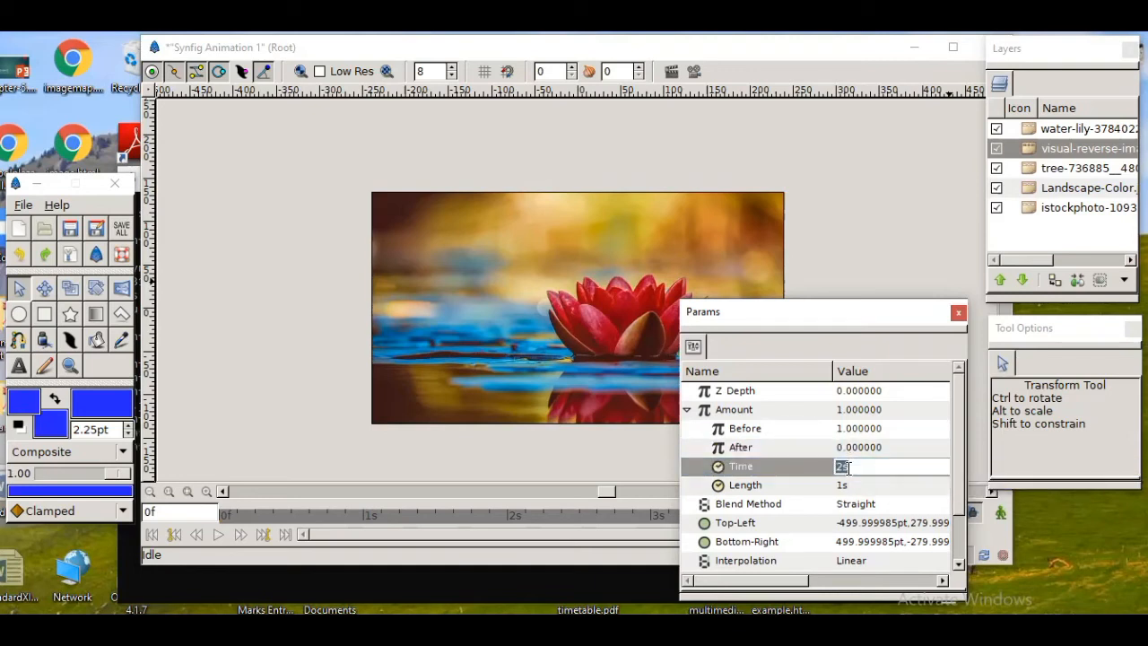
left_click(848, 467)
key("BackSpace")
type("4")
key("Return")
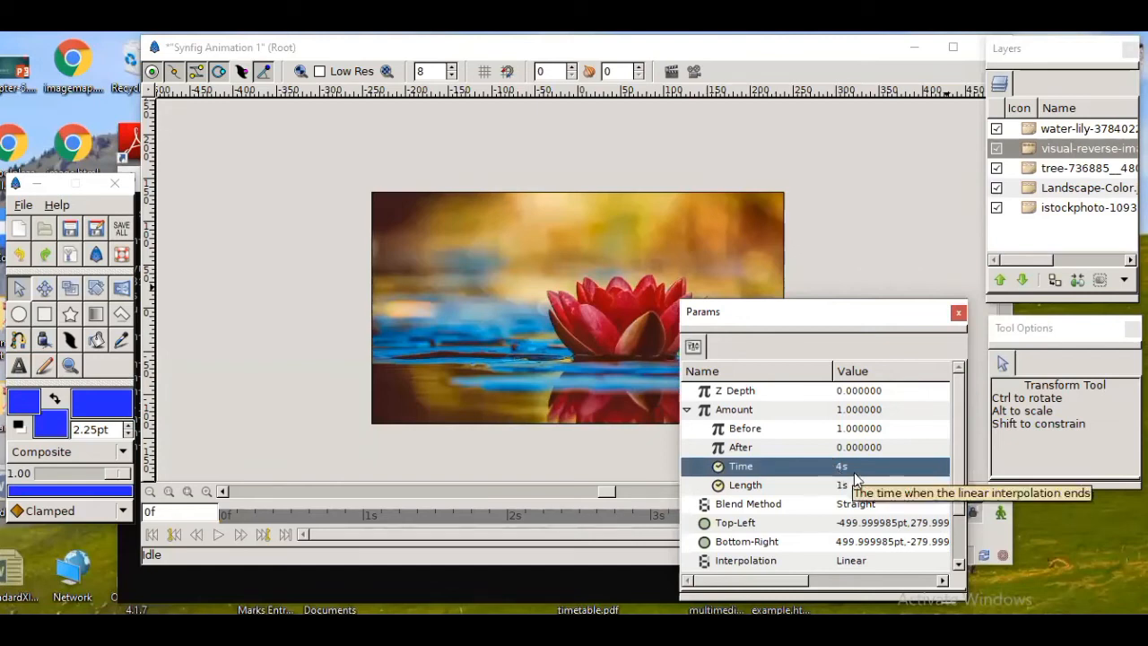
Convert the Amount parameter of the tree-736885__480 layer to Timed Swap and expand its sub-parameters
left_click(1031, 169)
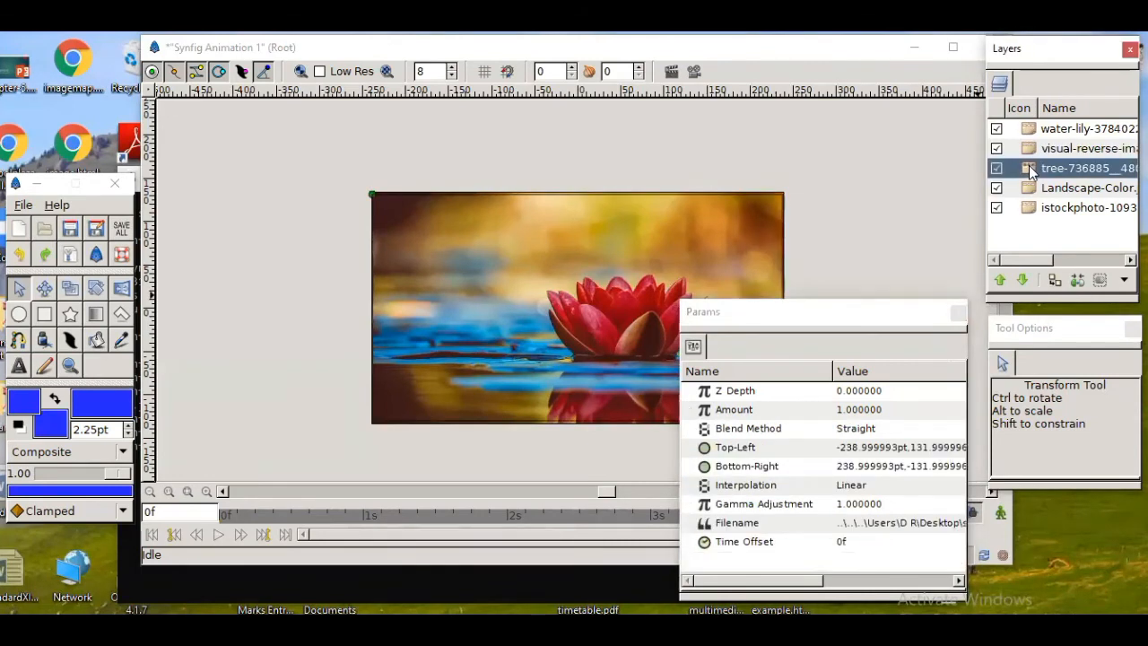
left_click(754, 409)
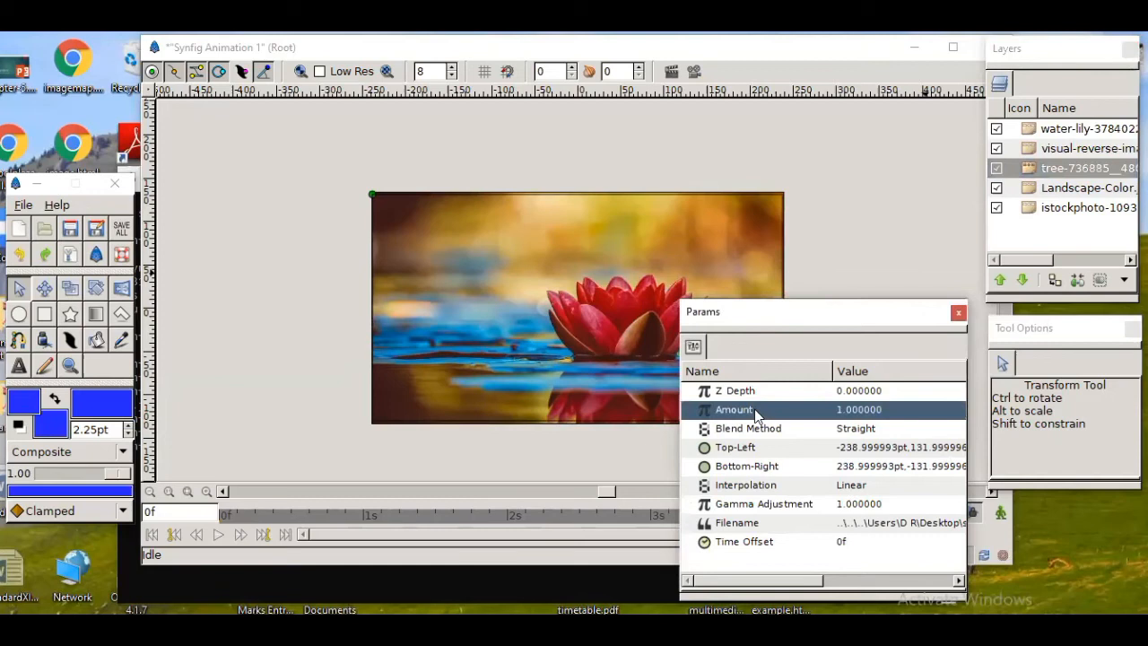
right_click(755, 411)
mouse_move(797, 418)
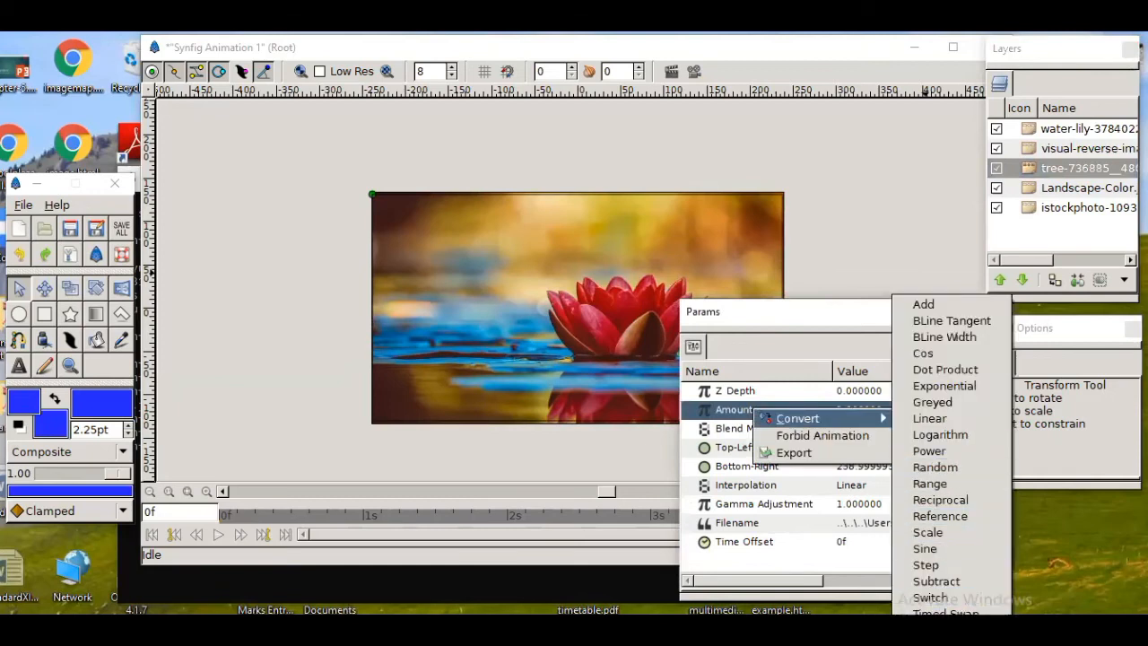
left_click(967, 612)
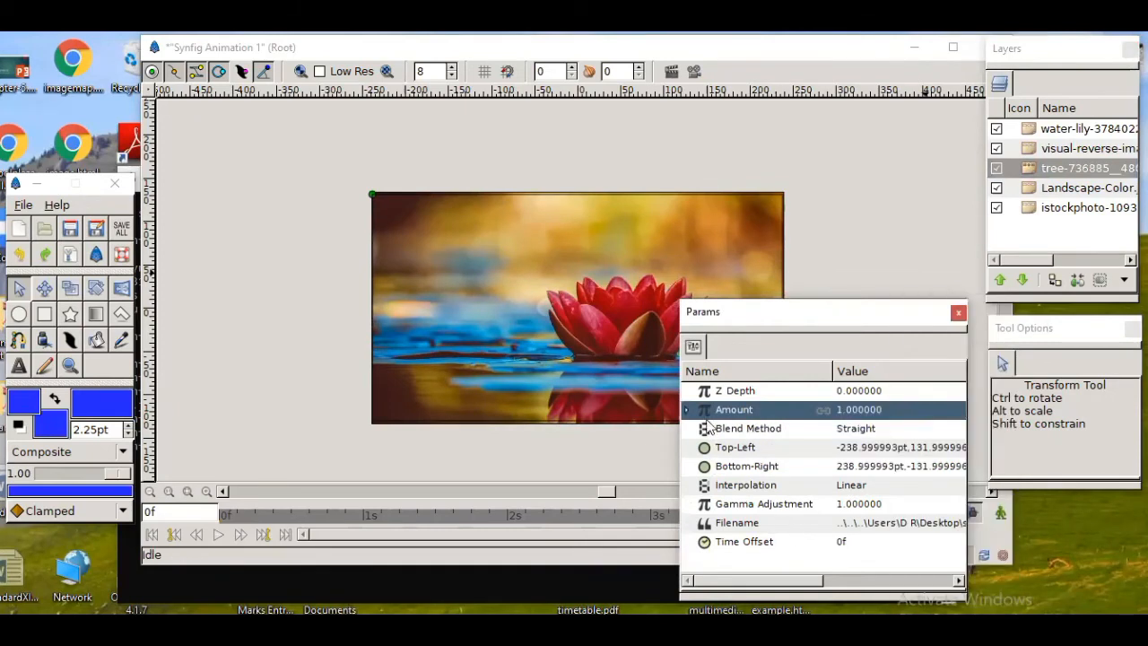
left_click(686, 410)
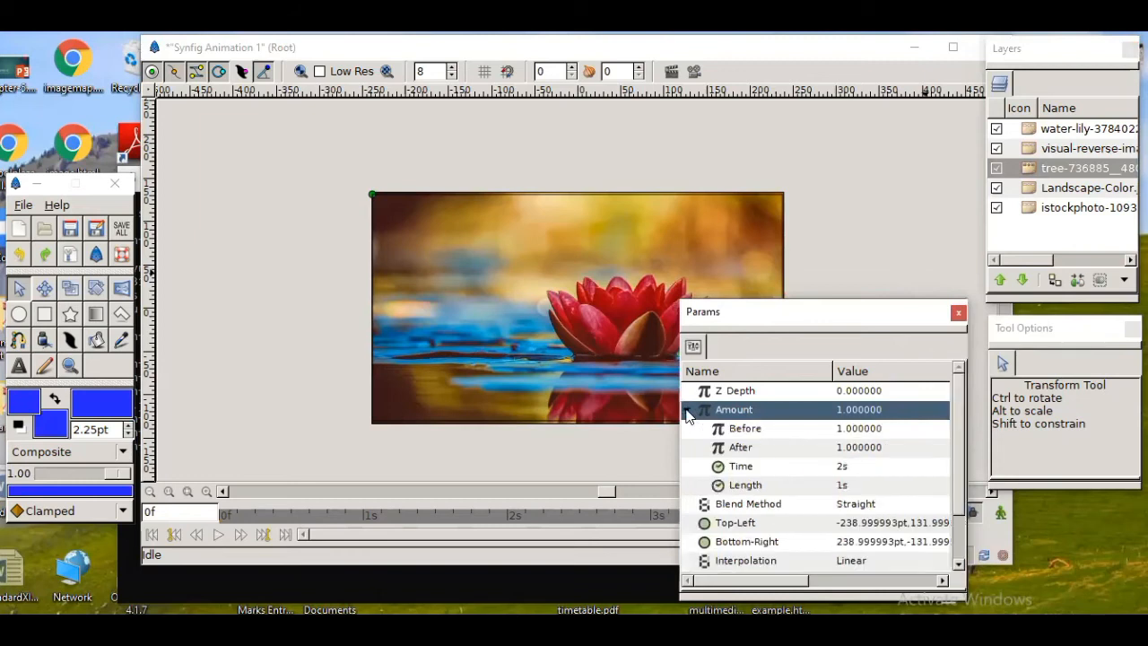
Set the After value of the tree-736885__480 layer's Amount parameter to 0
left_click(857, 453)
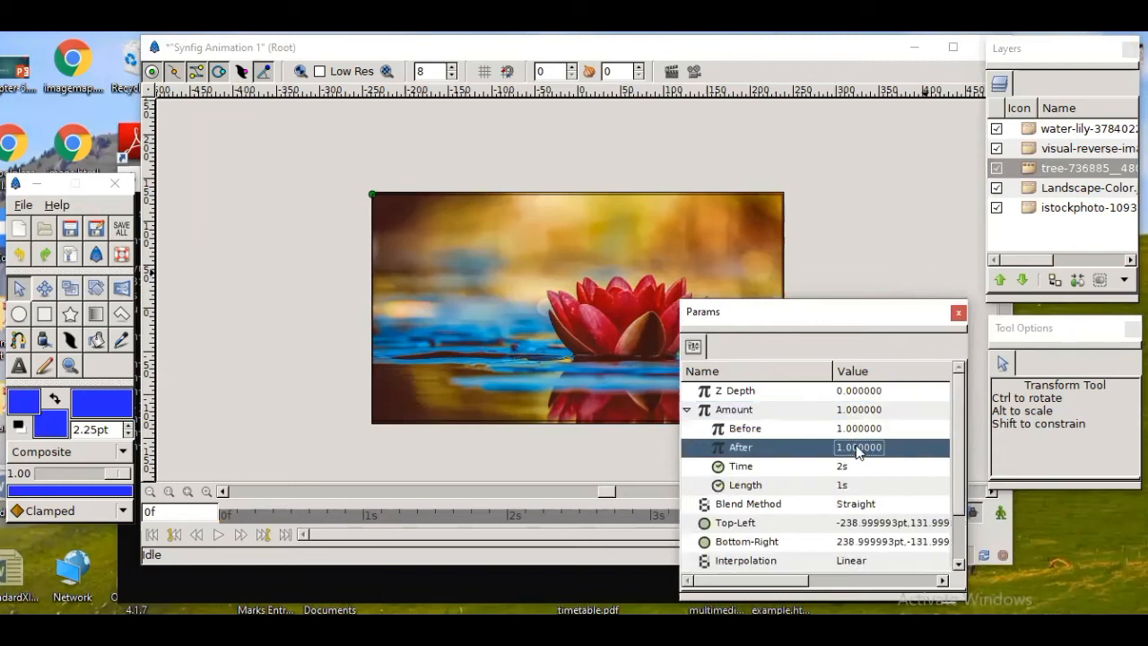
left_click(857, 448)
key("BackSpace")
type("0")
key("Return")
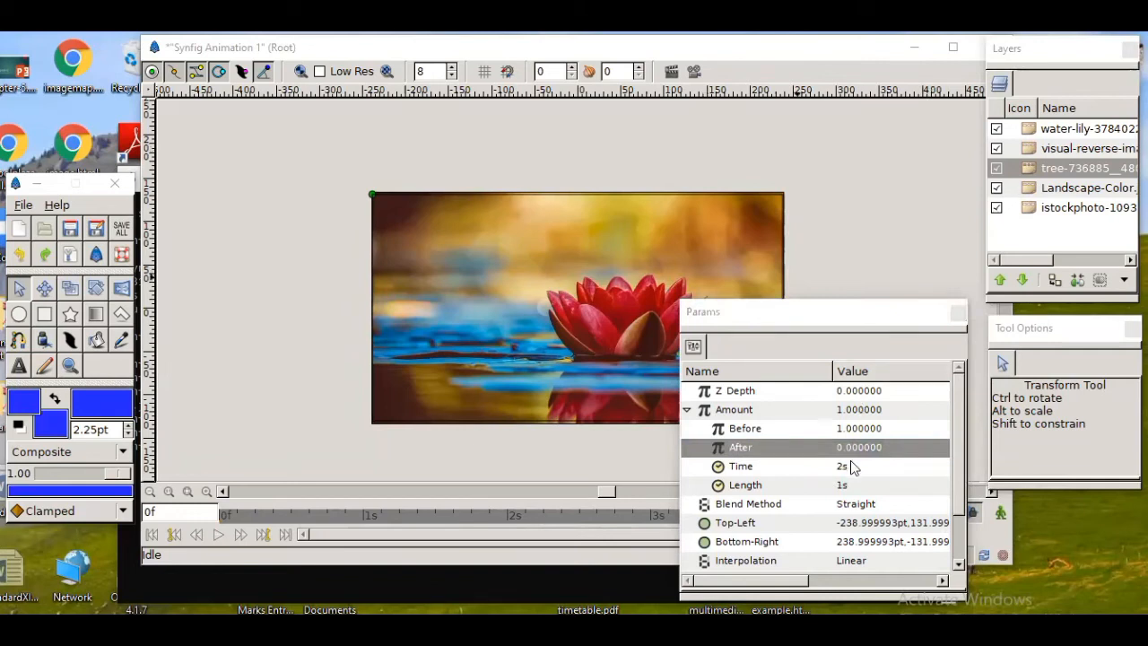
Set the Time of the tree-736885__480 layer's Amount swap to 6s
left_click(852, 467)
left_click(852, 467)
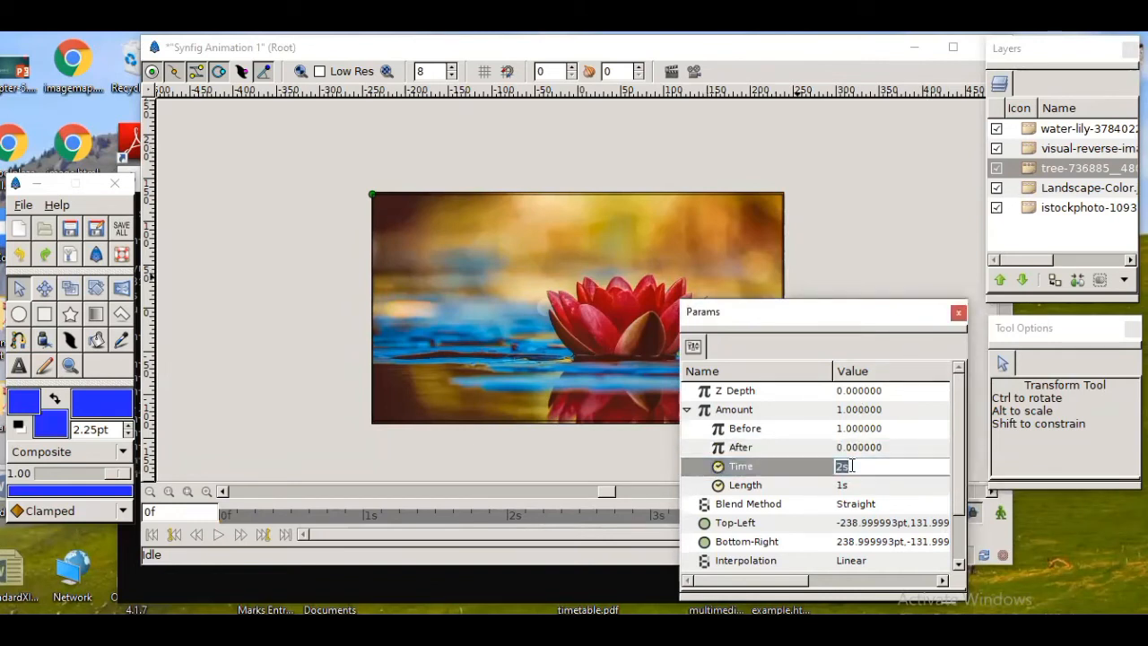
type("6s")
key("Return")
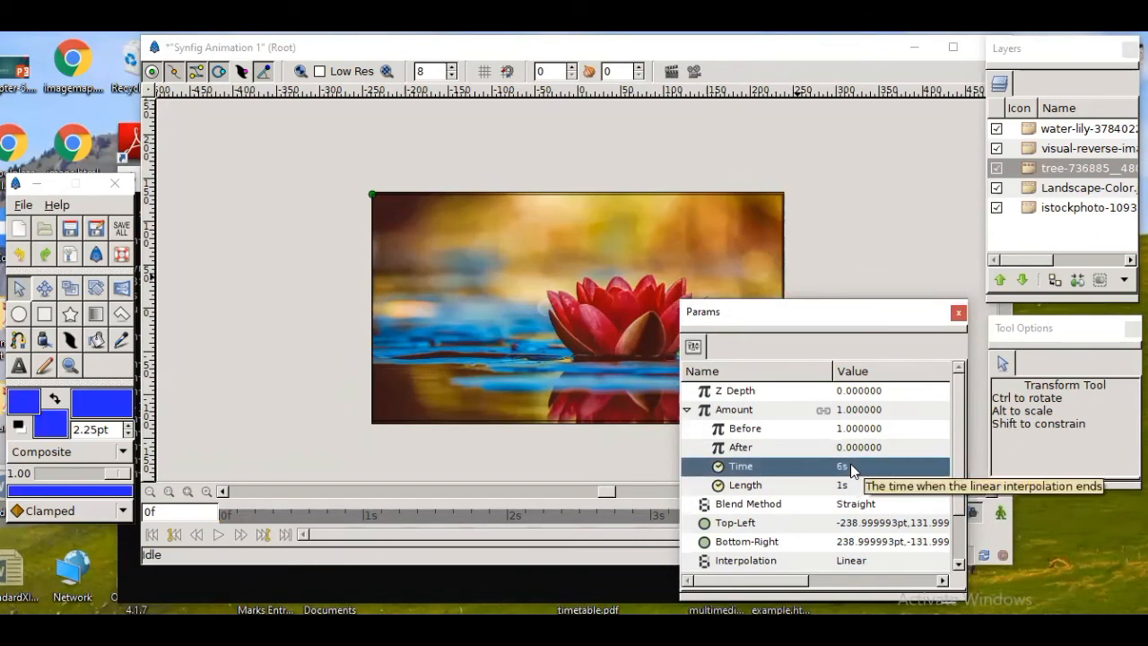
Convert the Amount parameter of the Landscape-Color layer to Timed Swap and expand its sub-parameters
left_click(1031, 188)
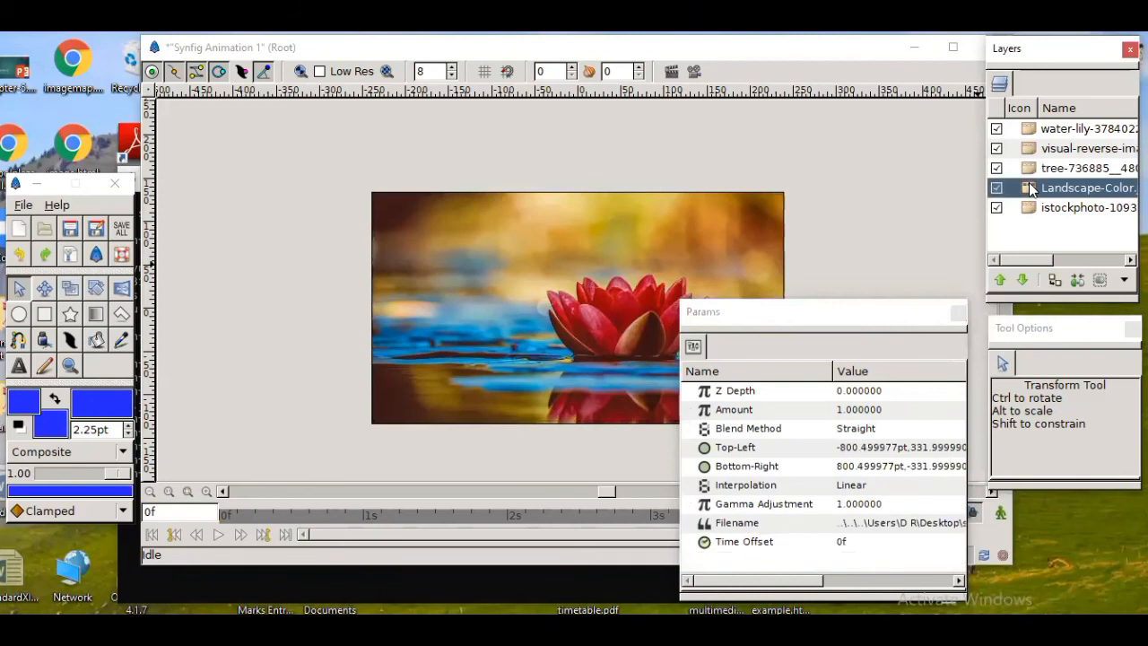
right_click(741, 417)
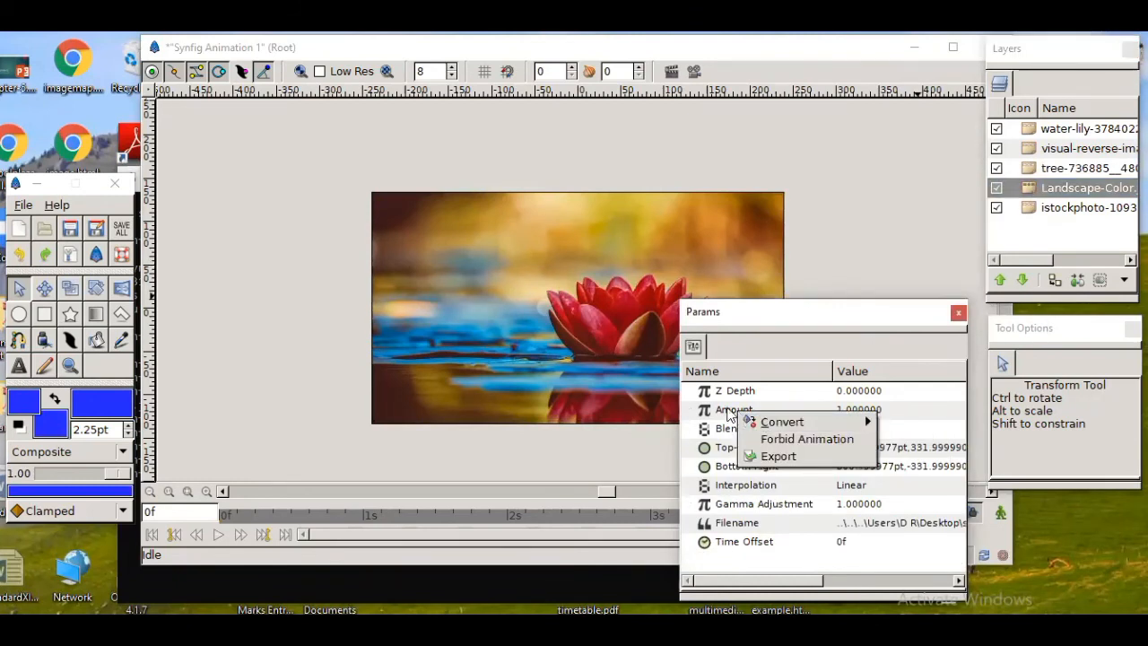
left_click(729, 415)
right_click(729, 411)
mouse_move(780, 417)
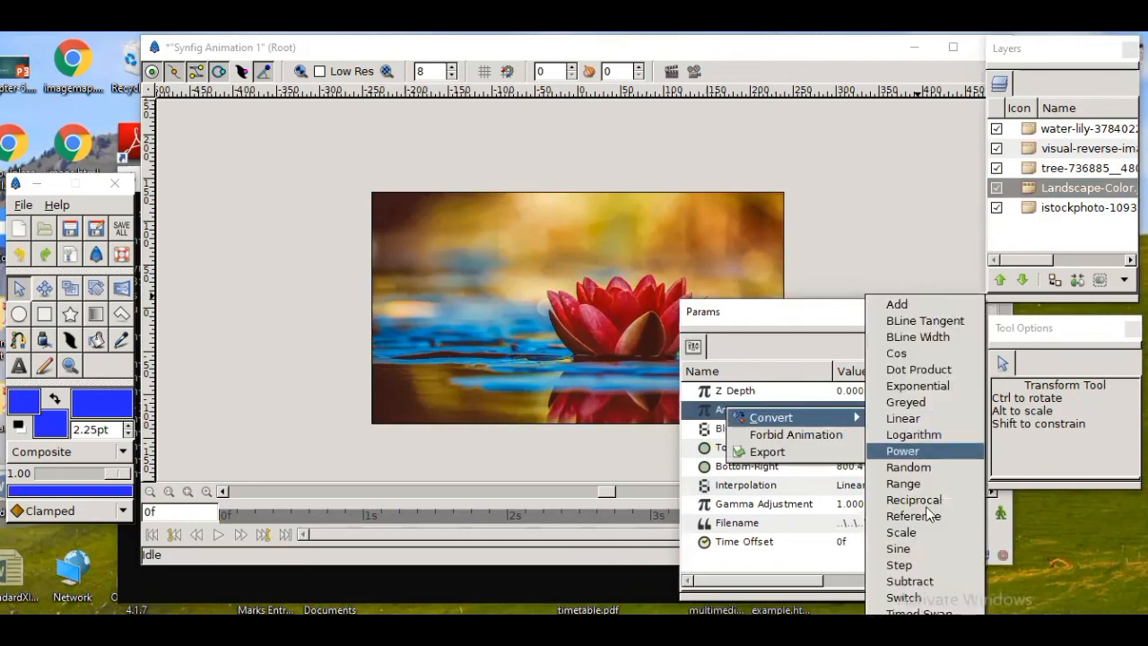
left_click(919, 613)
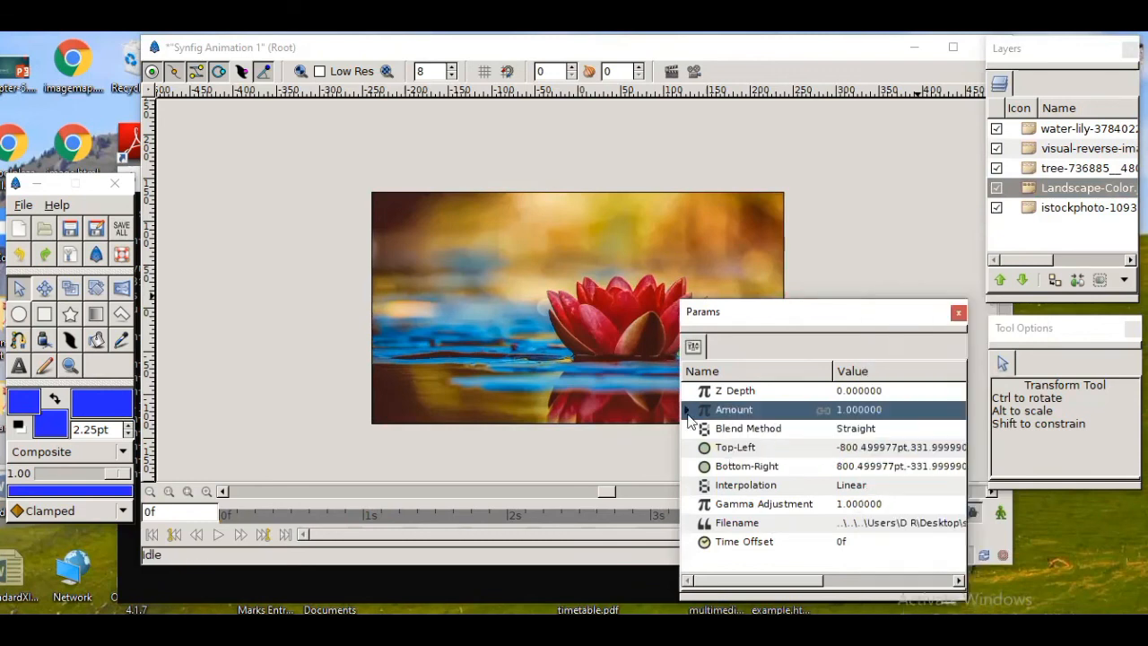
left_click(688, 410)
Set the After value of the Landscape-Color layer's Amount parameter to 0
left_click(841, 446)
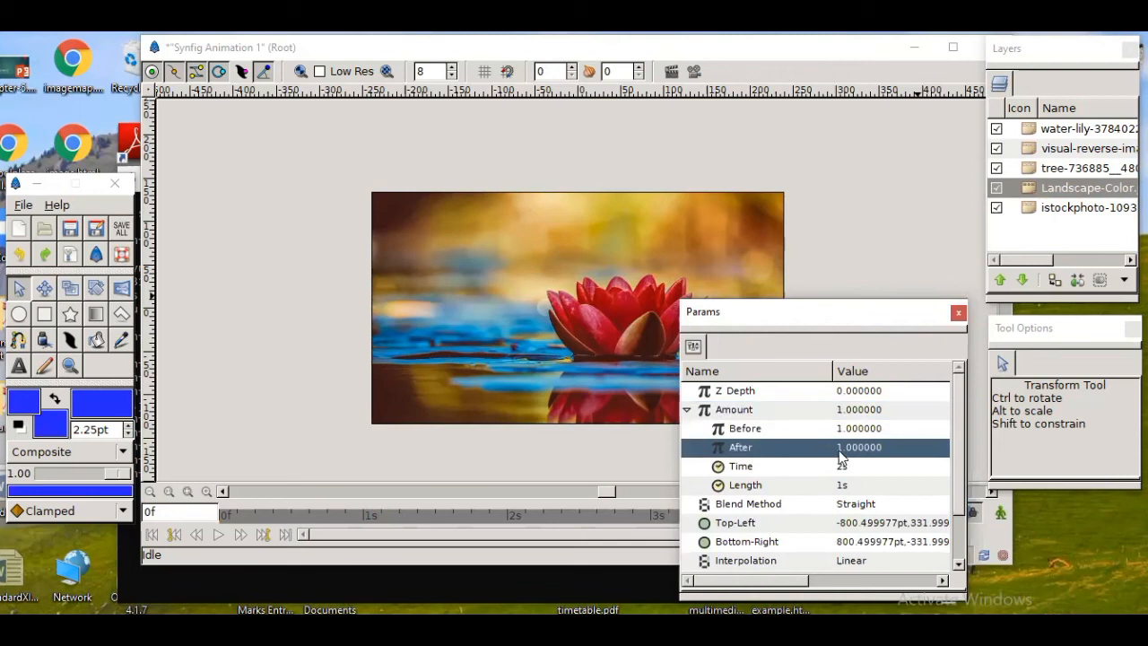
left_click(841, 447)
type("000000000")
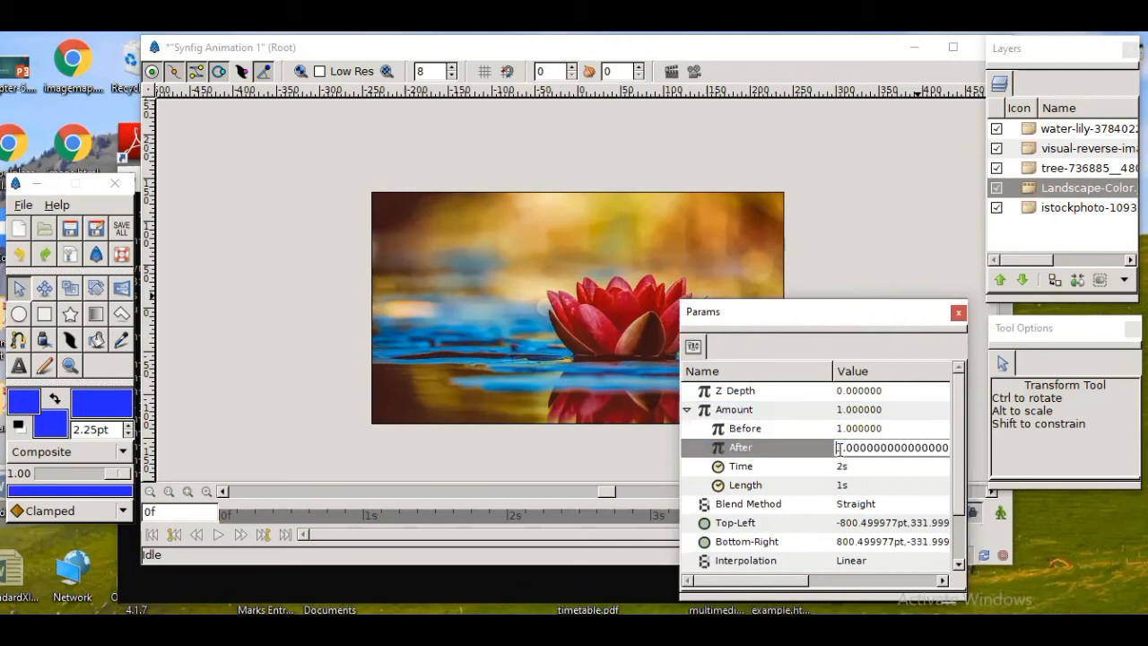
key("Return")
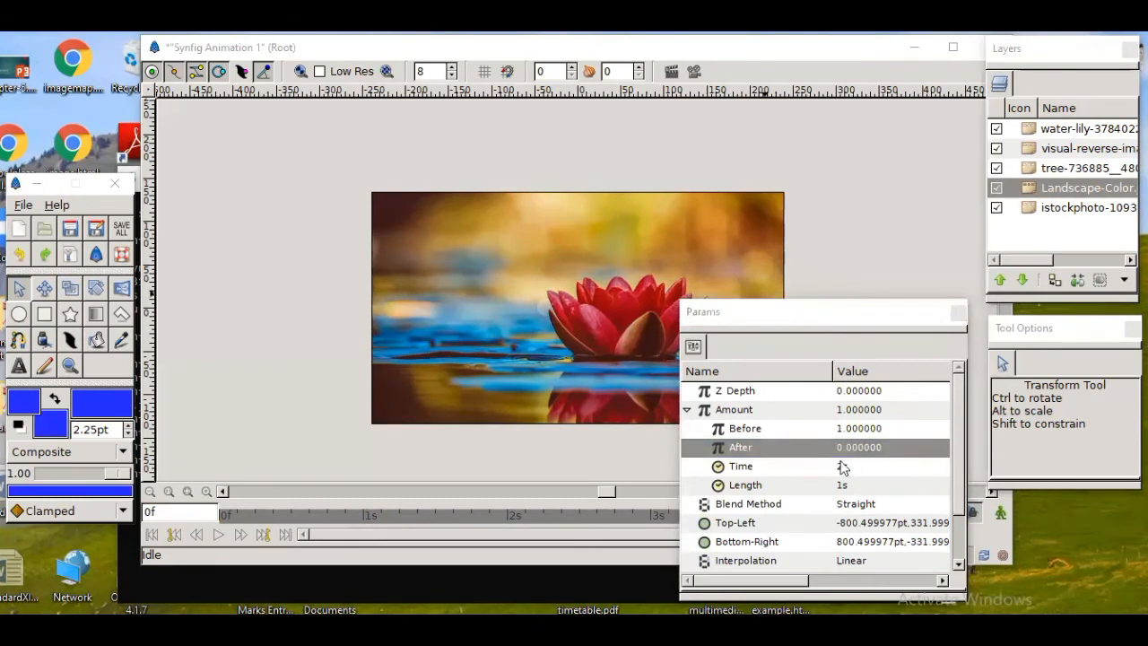
Set the Time of the Landscape-Color layer's Amount swap to 8s
left_click(841, 465)
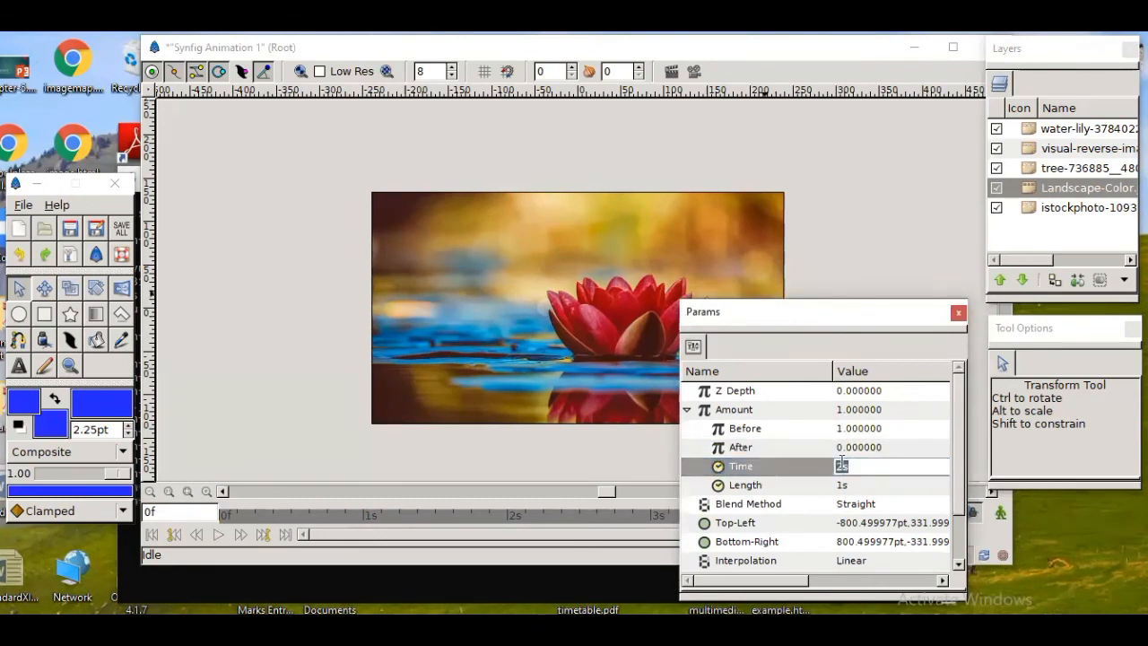
left_click(841, 464)
key("BackSpace")
type("8")
key("Return")
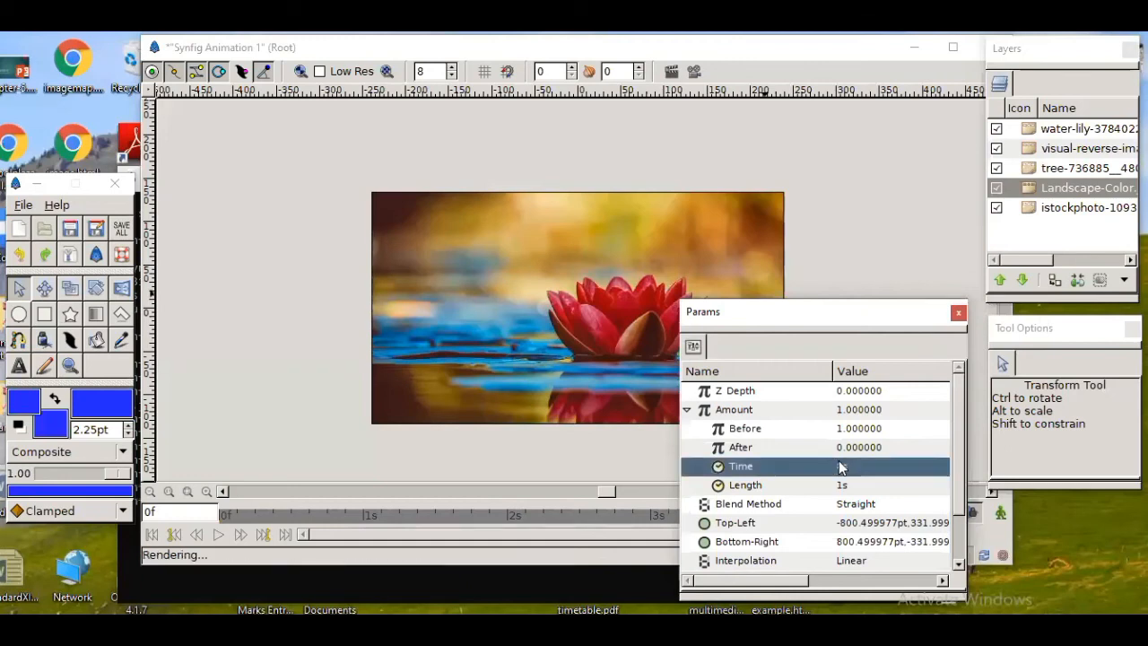
Convert the Amount parameter of the istockphoto layer to Timed Swap and expand its sub-parameters
left_click(1031, 214)
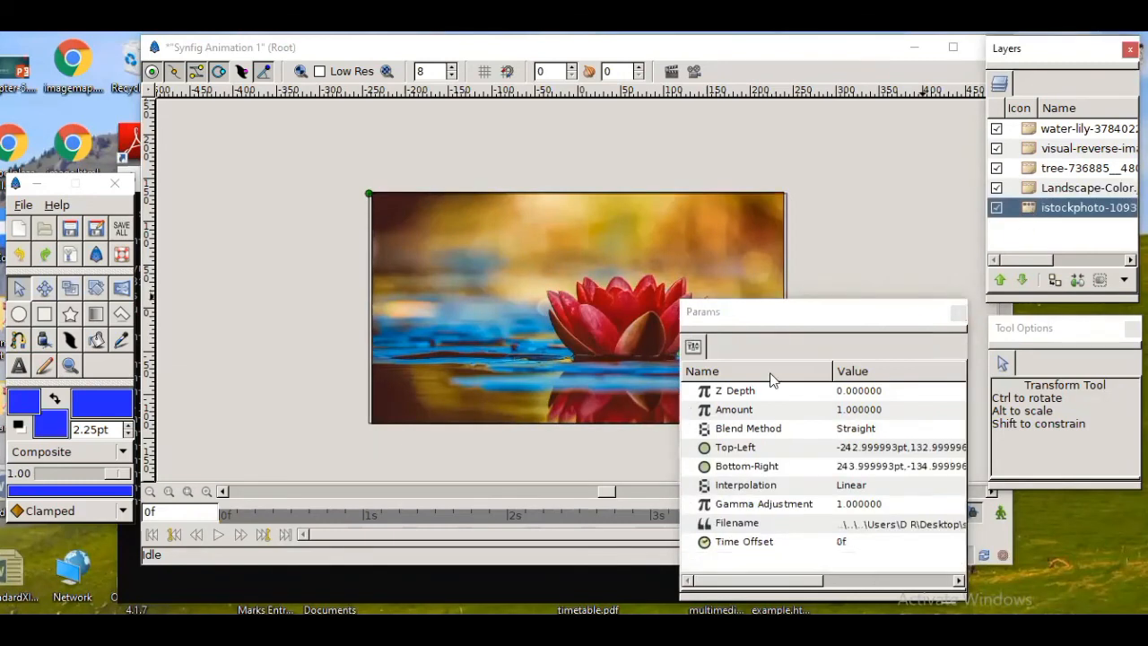
right_click(749, 410)
mouse_move(761, 421)
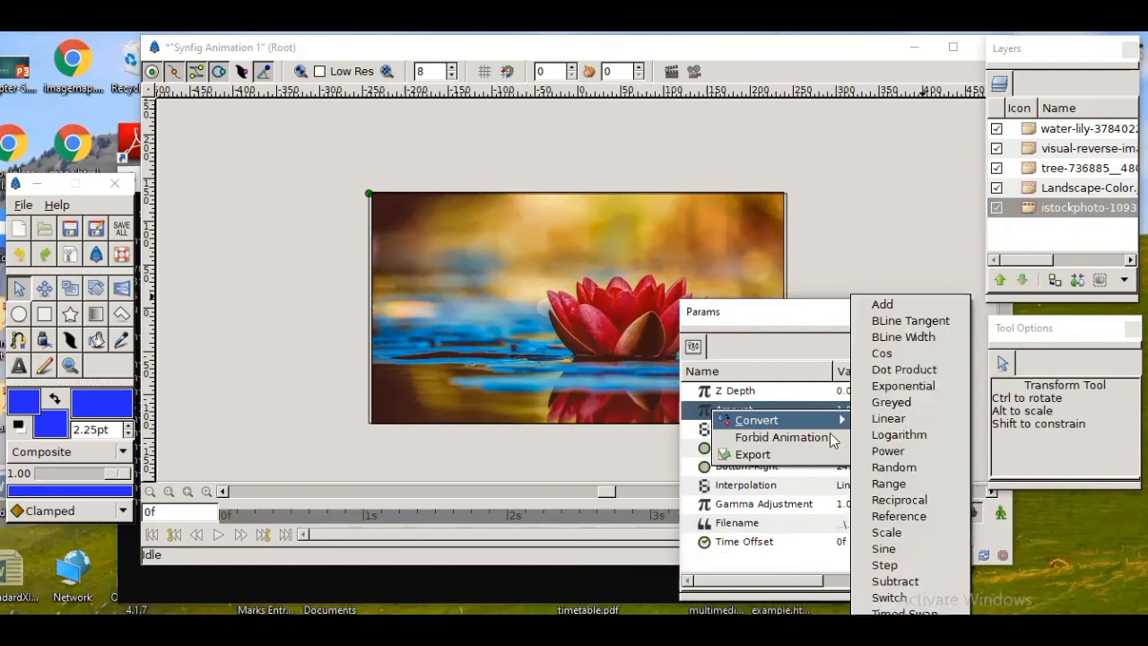
left_click(904, 613)
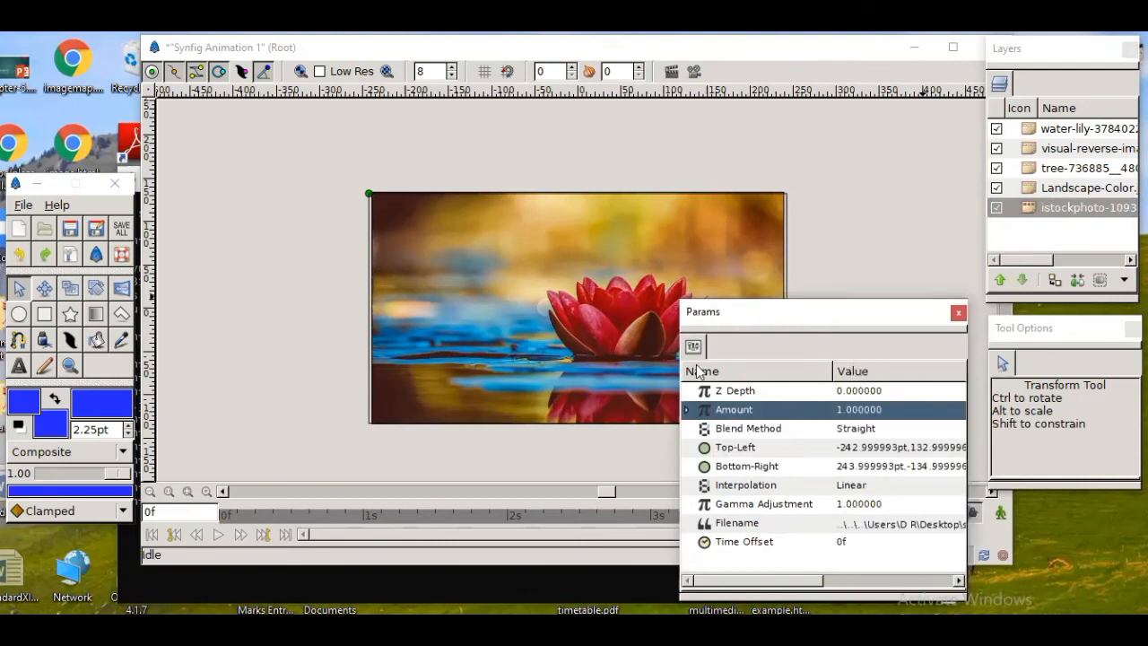
left_click(687, 409)
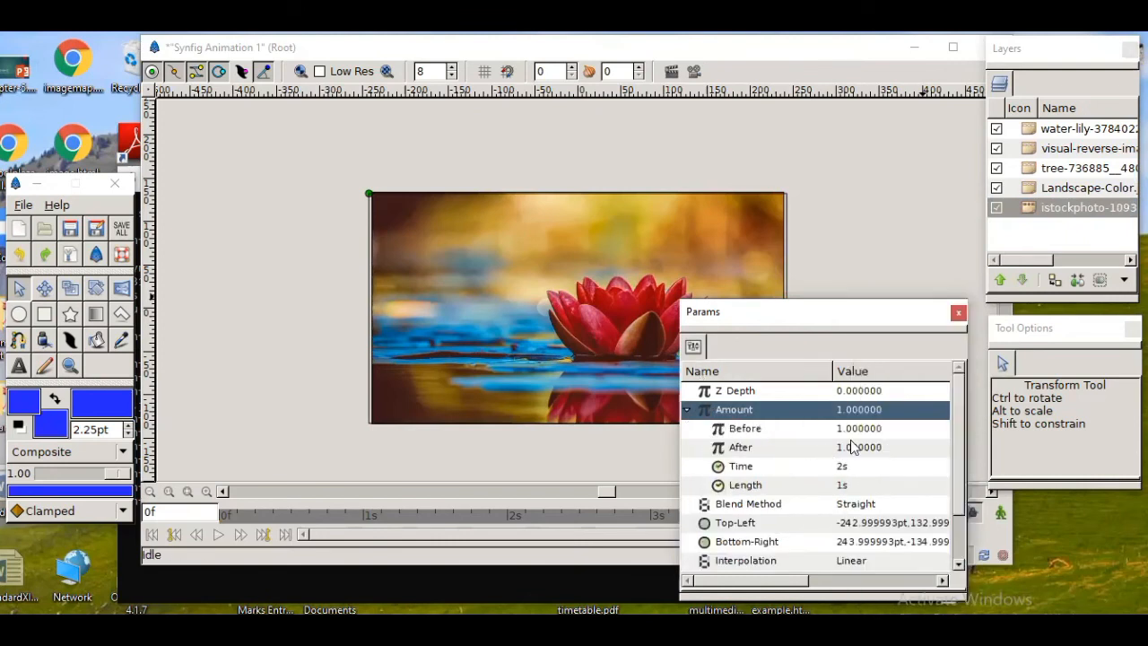
Set the After value of the istockphoto layer's Amount parameter to 0
left_click(848, 447)
left_click(850, 446)
left_click(852, 444)
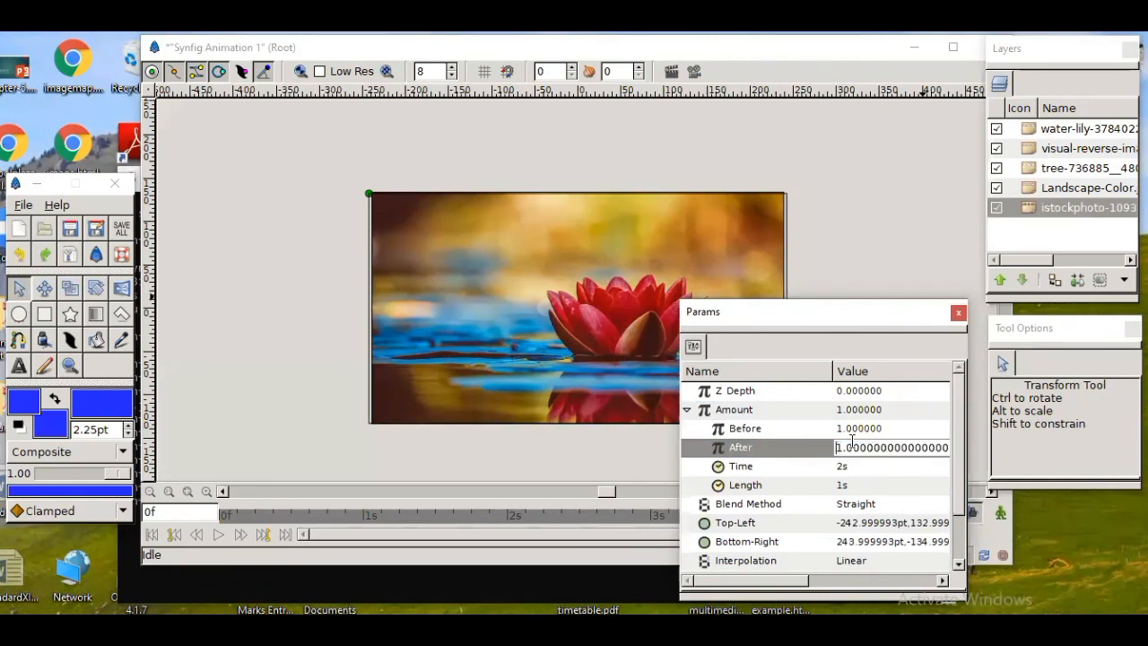
type("0")
key("Return")
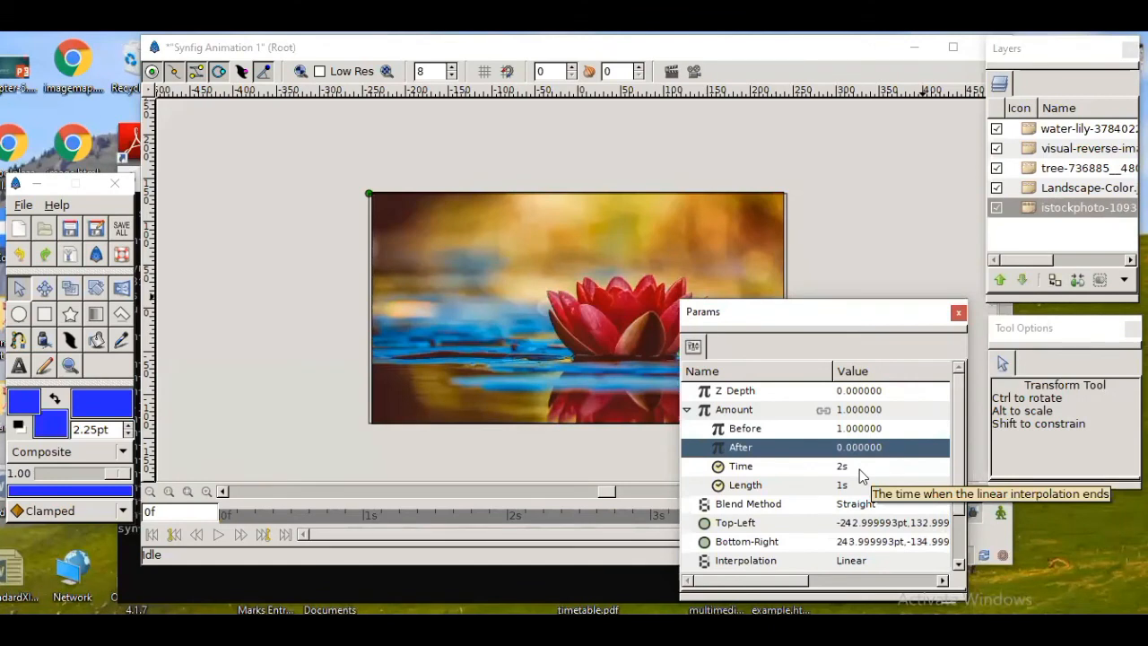
Set the Time of the istockphoto layer's Amount swap to 10s and return to the canvas window
left_click(860, 470)
left_click(859, 468)
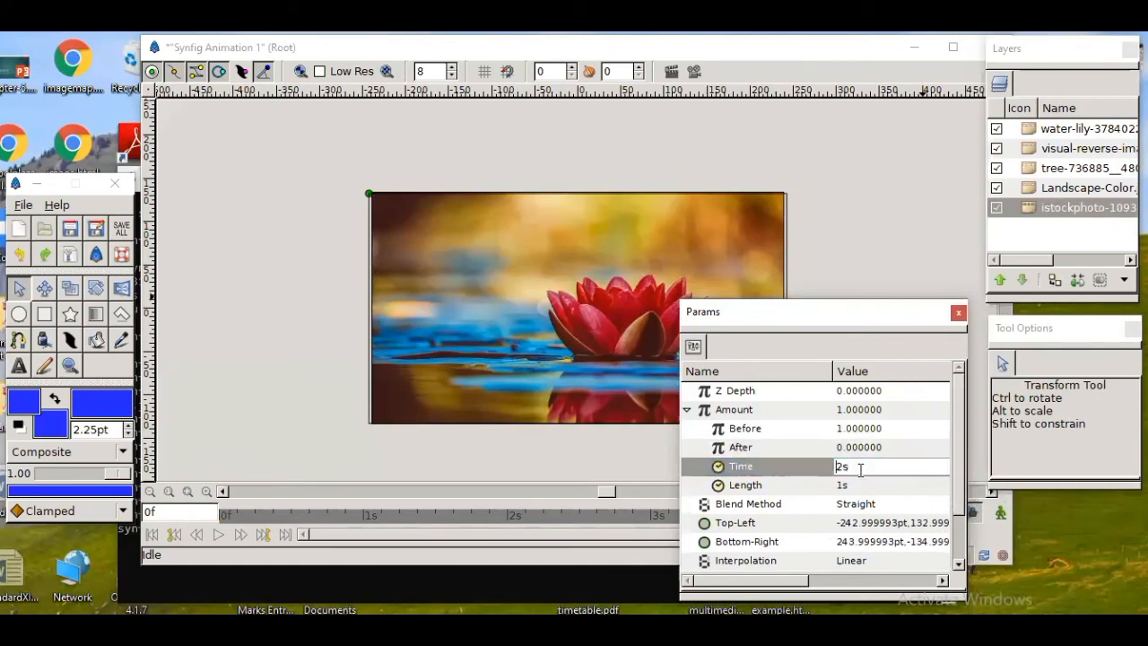
type("10")
key("Return")
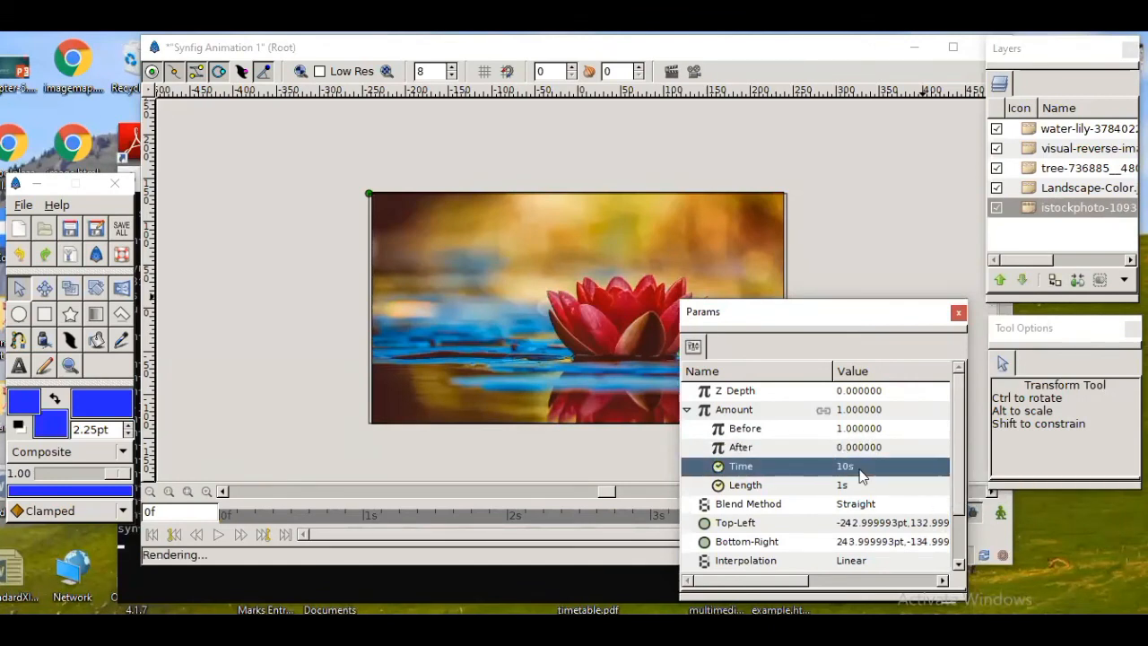
left_click(866, 46)
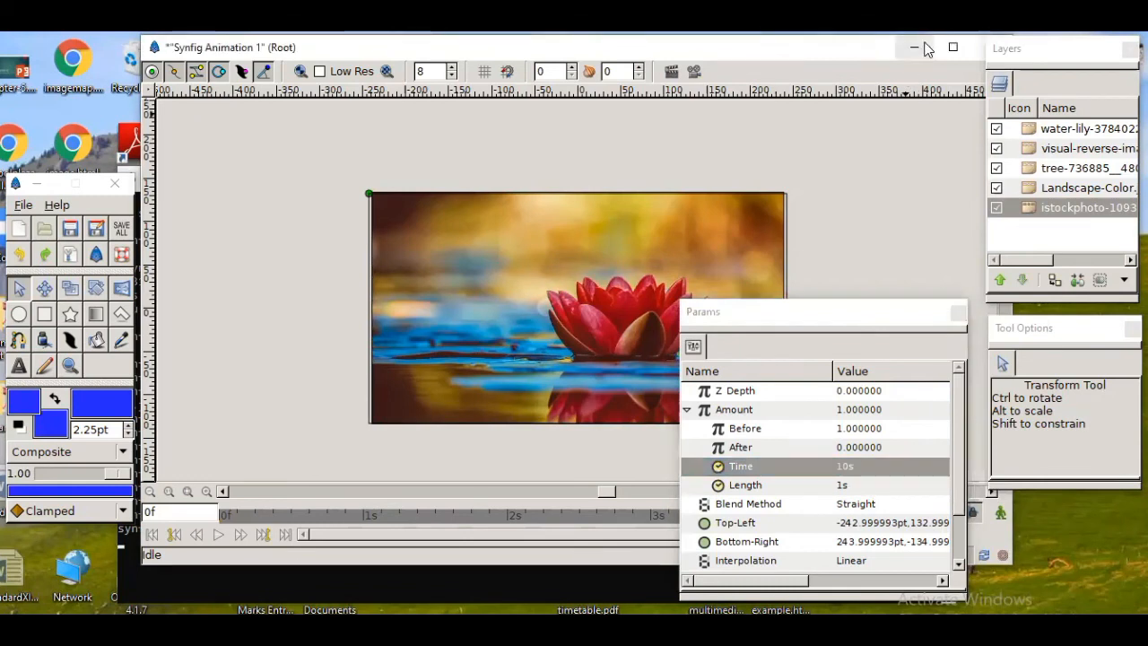
Maximize the canvas window, render a preview of the slideshow, and play it in an enlarged preview window with the parameters moved aside
left_click(953, 47)
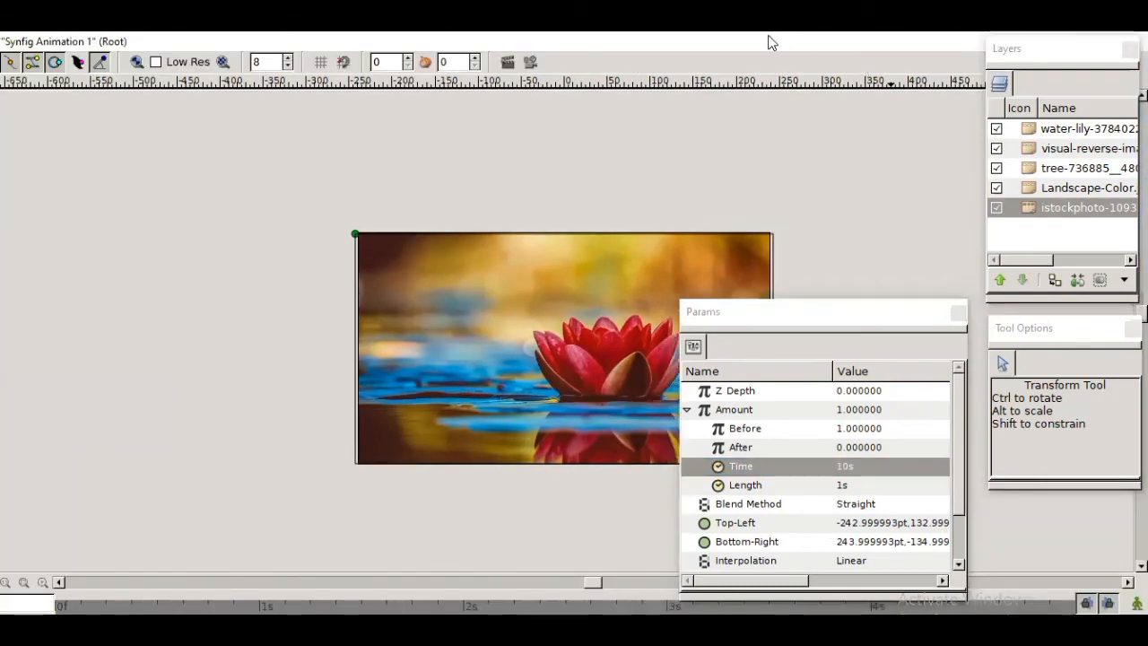
left_click(530, 62)
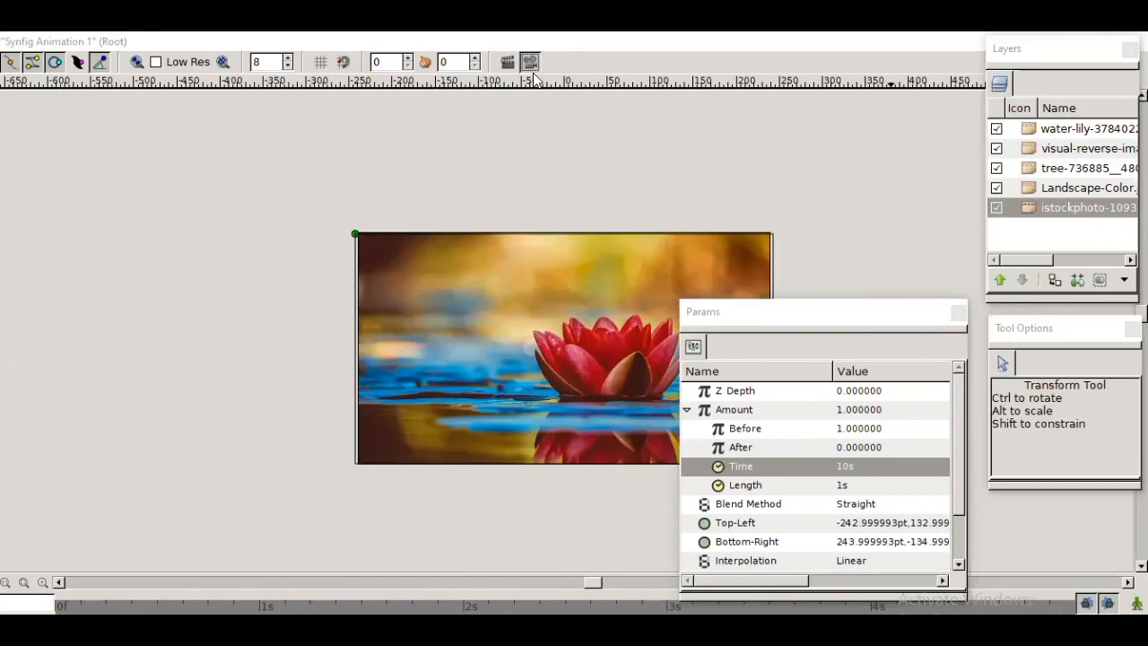
left_click(234, 263)
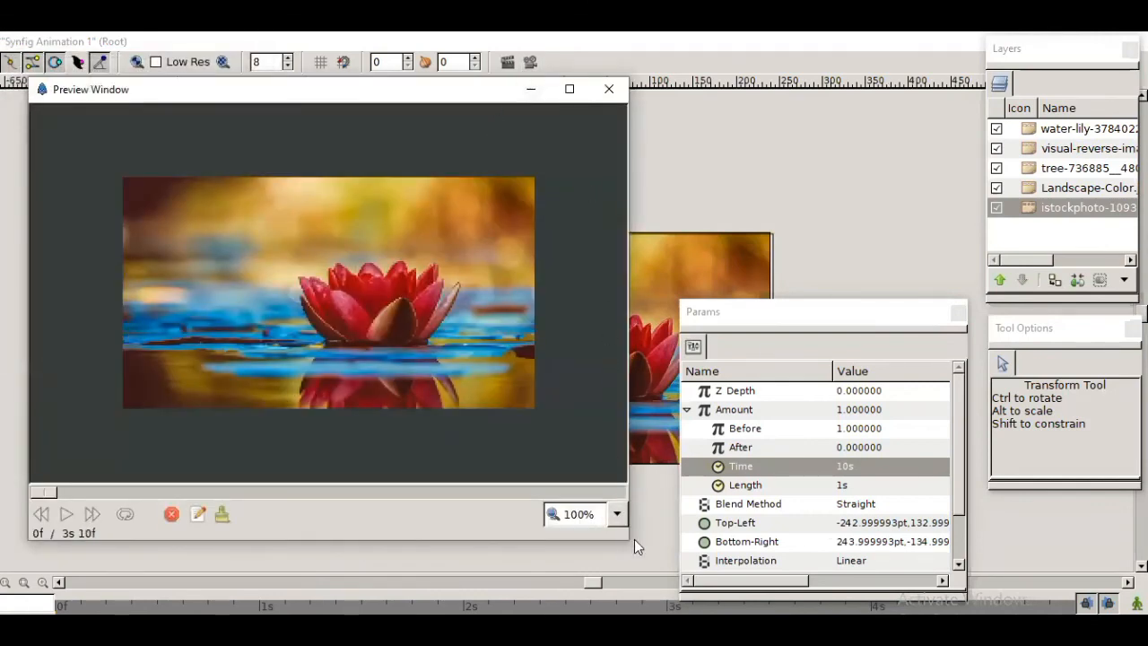
left_click_drag(838, 311, 983, 317)
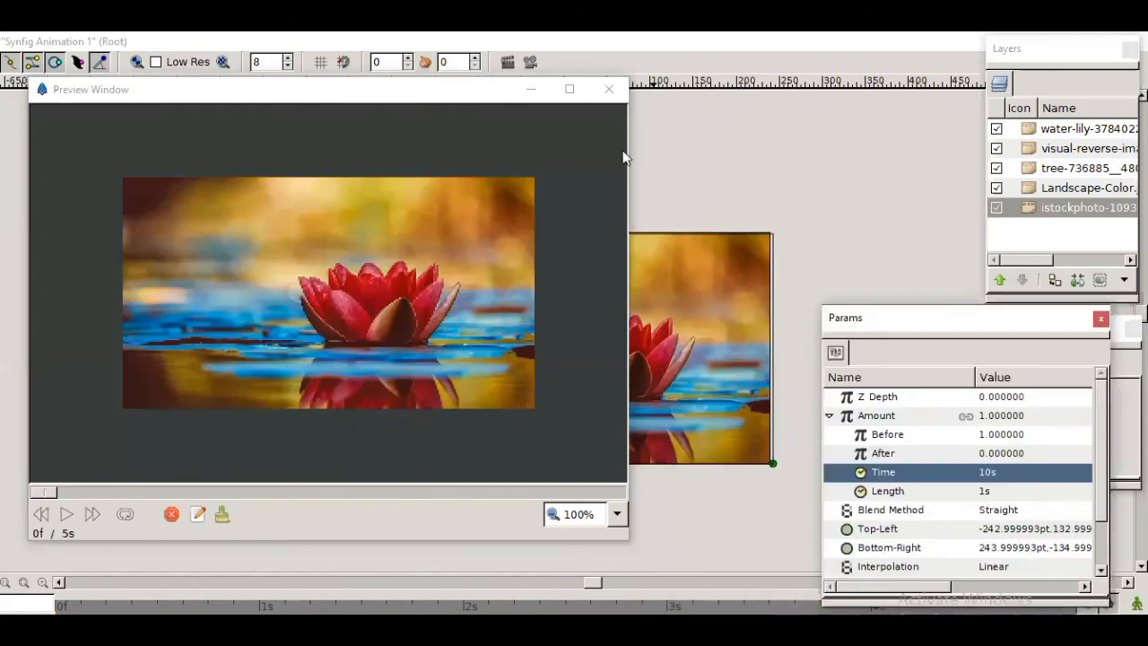
left_click(566, 88)
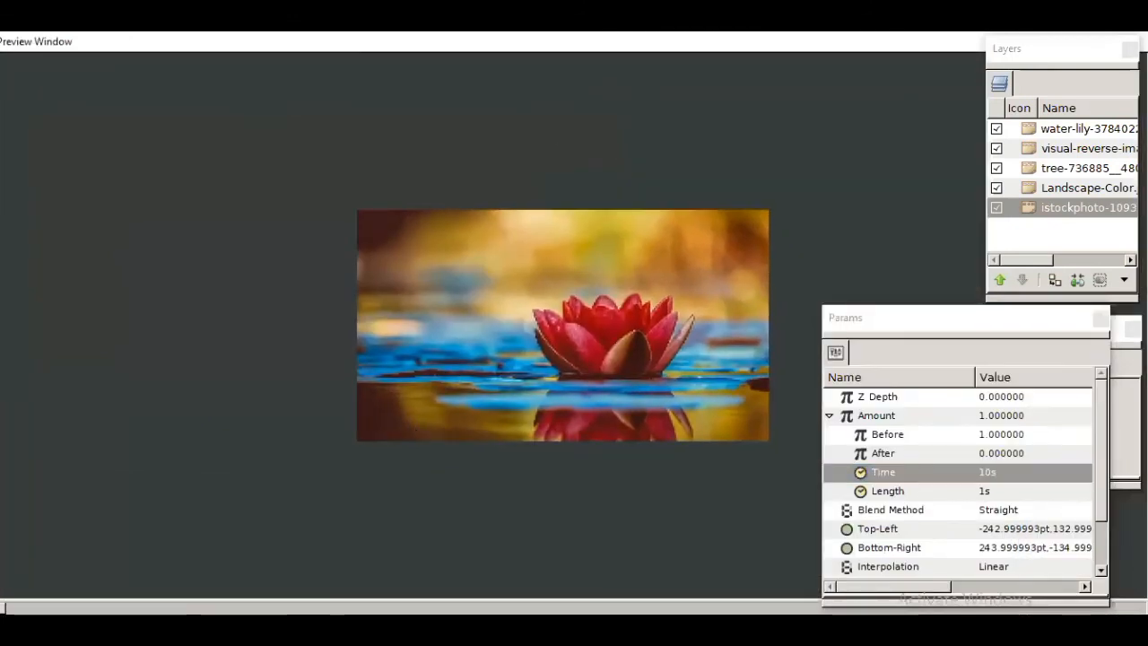
key("space")
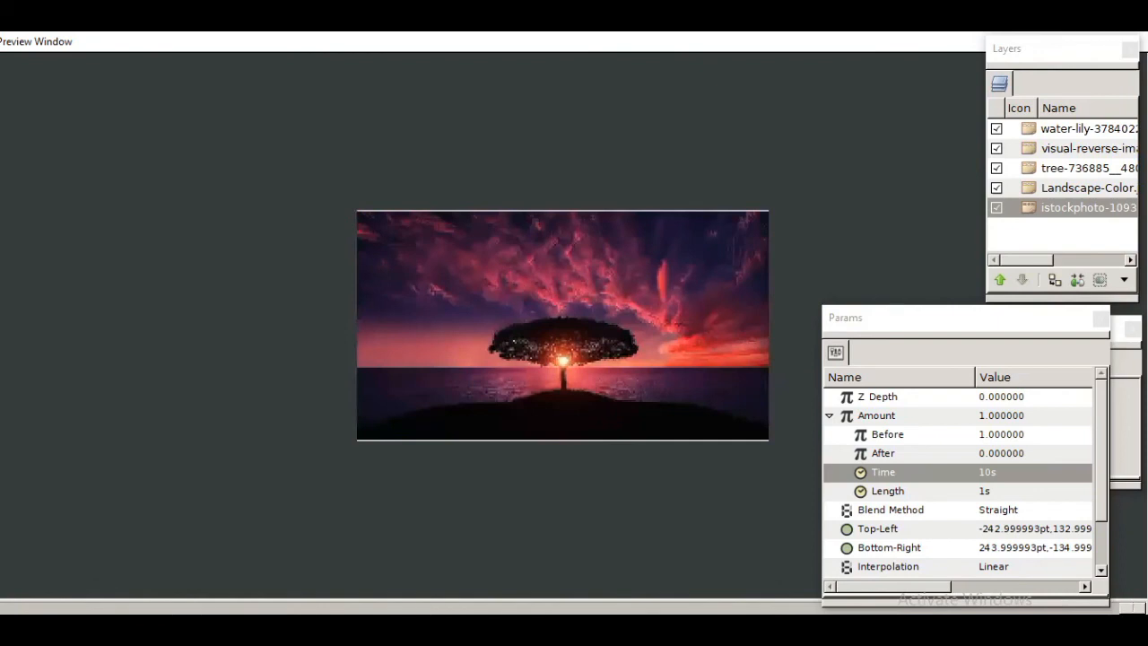
left_click(863, 40)
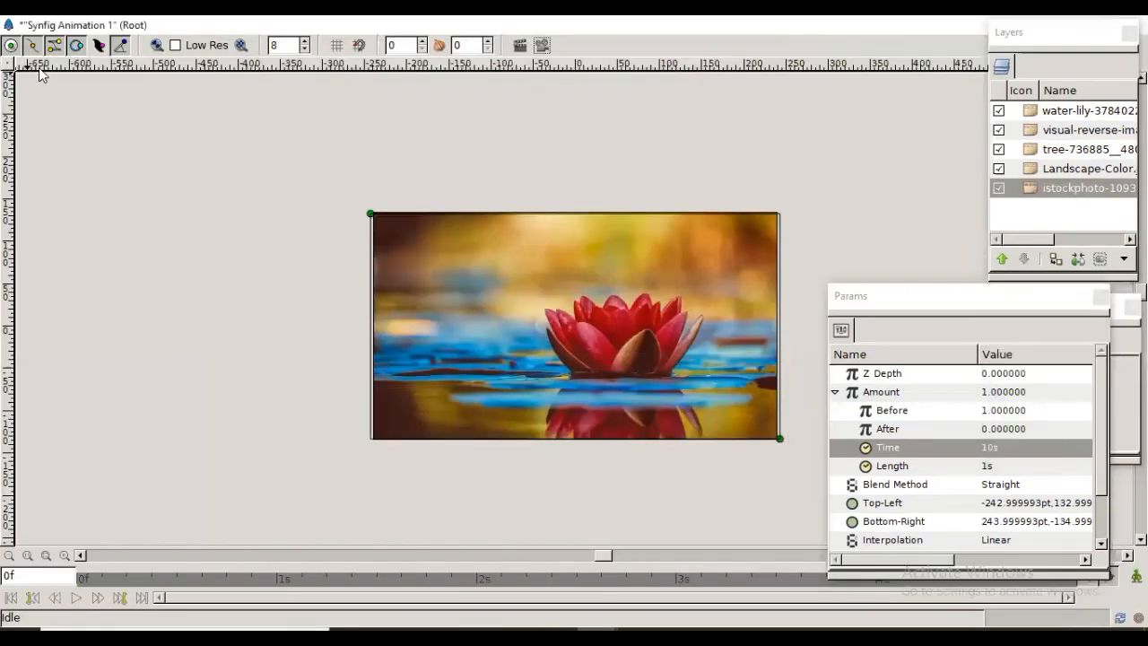
Set the canvas End Time to 10s in the animation's time properties and apply the change
left_click(13, 61)
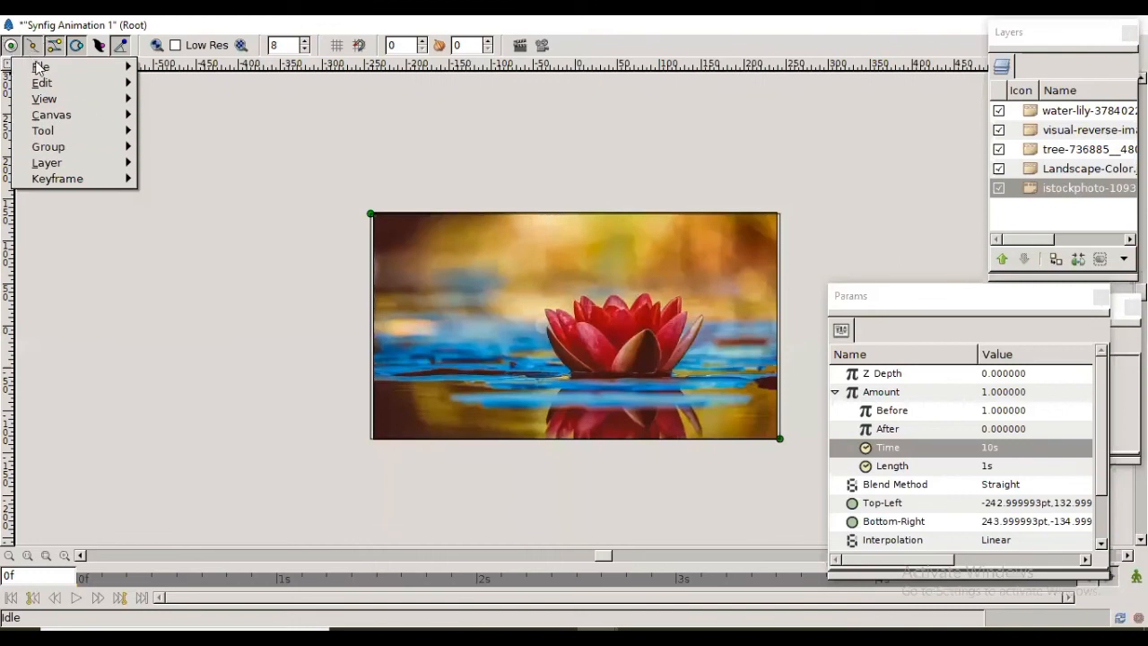
mouse_move(109, 86)
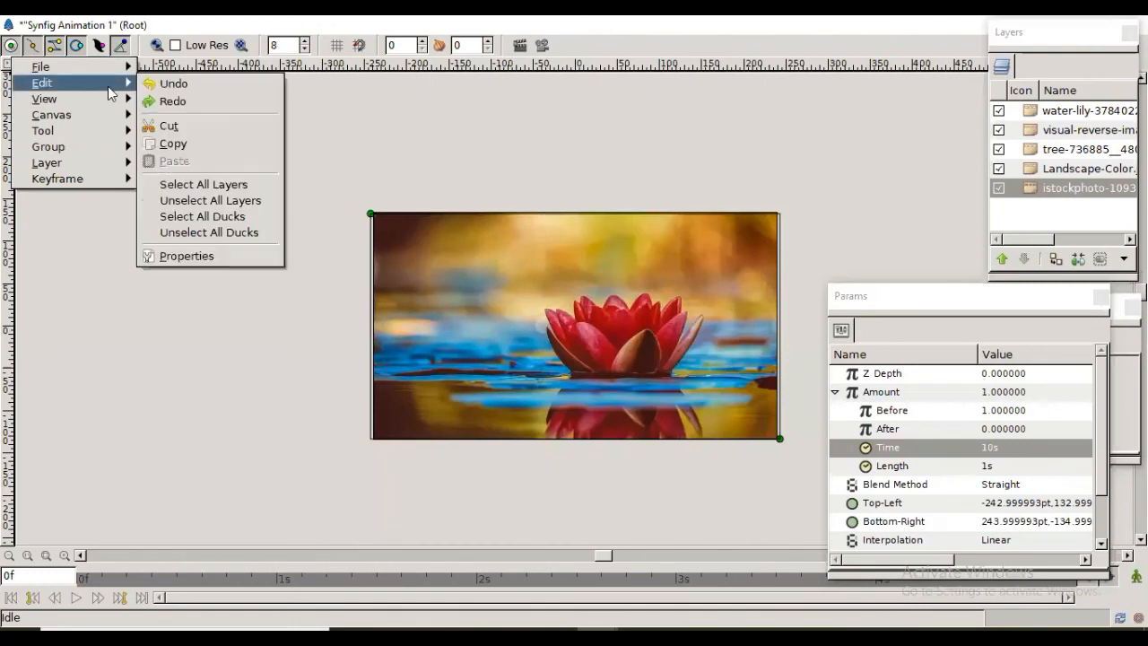
left_click(195, 255)
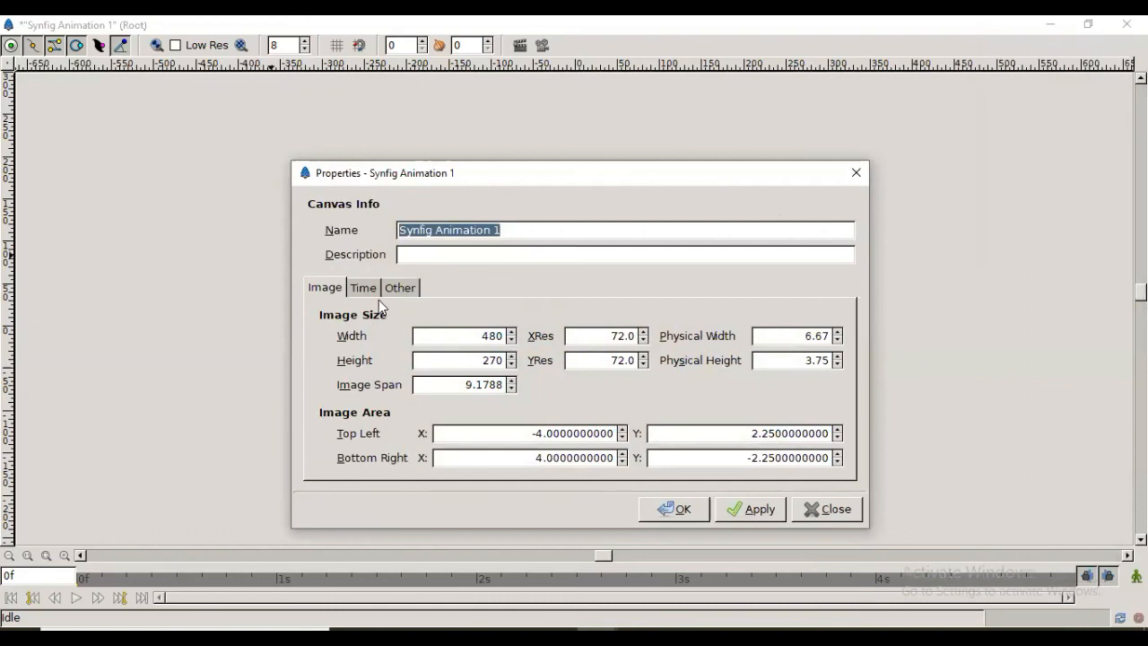
left_click(364, 288)
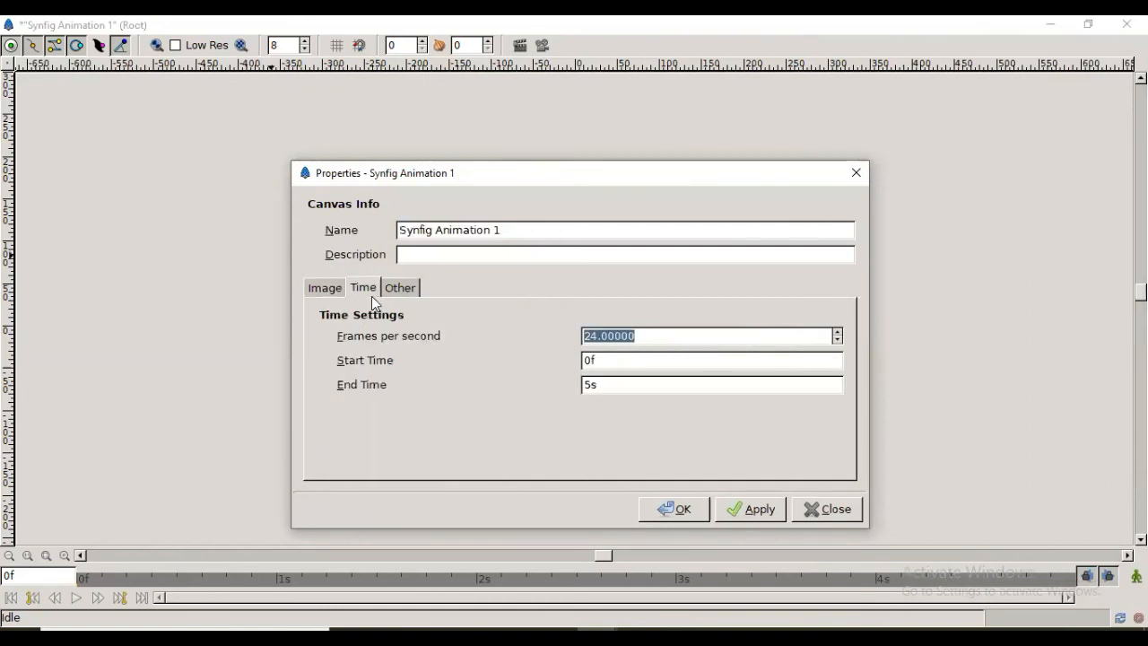
left_click(591, 380)
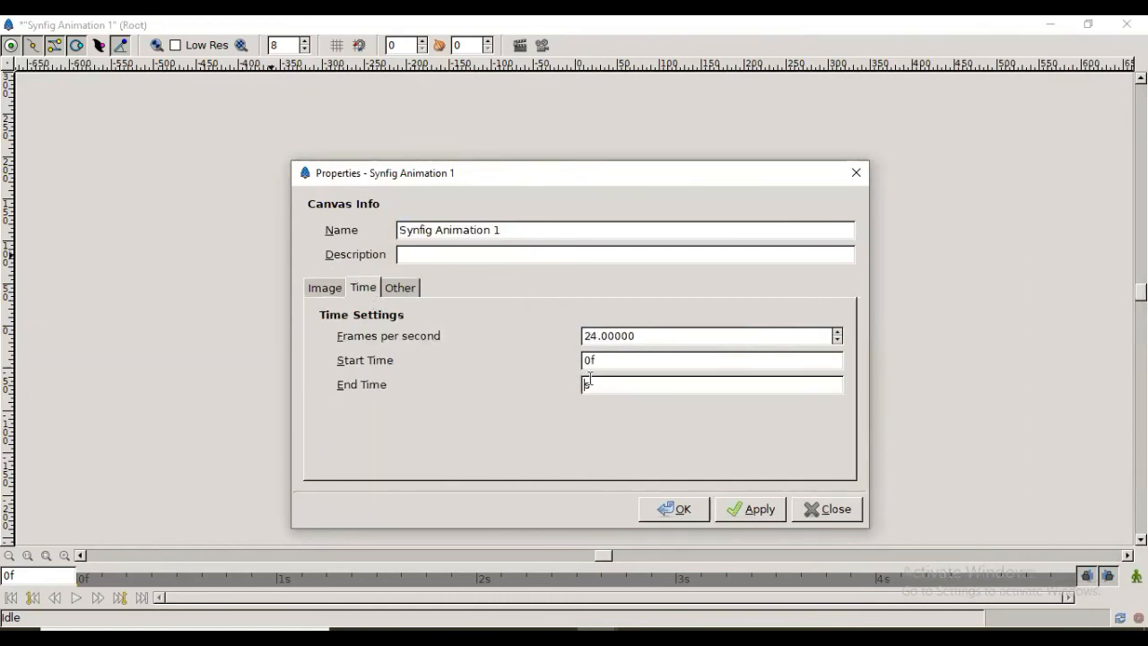
type("10")
left_click(751, 510)
left_click(706, 516)
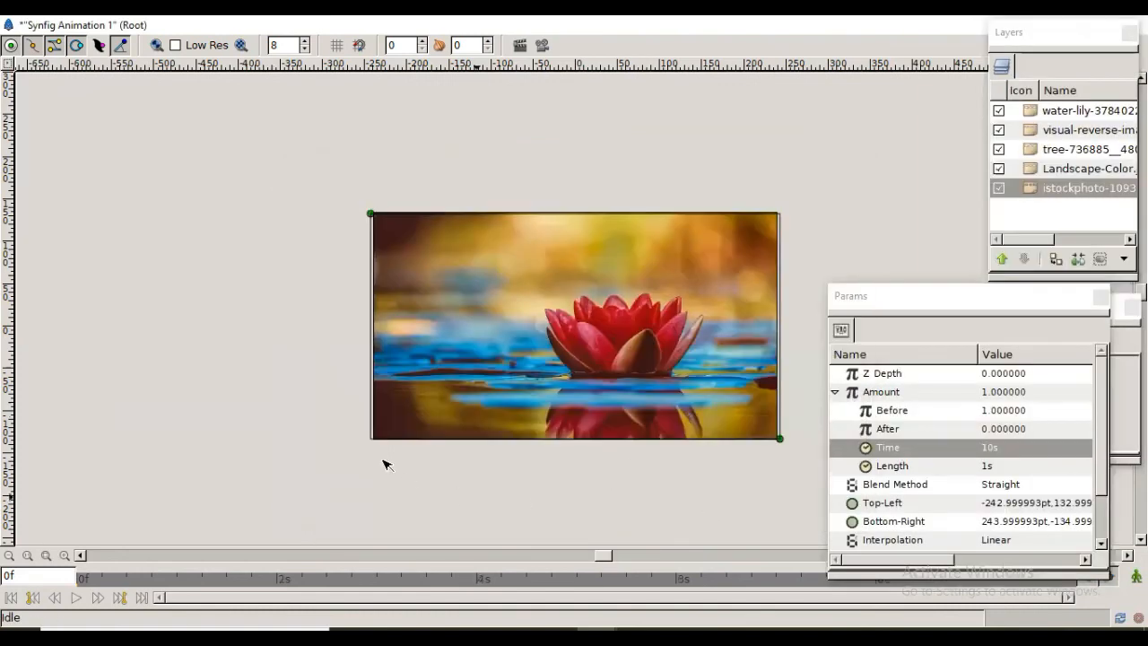
Render a new preview of the extended slideshow with the default preview options and play it through twice
left_click(542, 45)
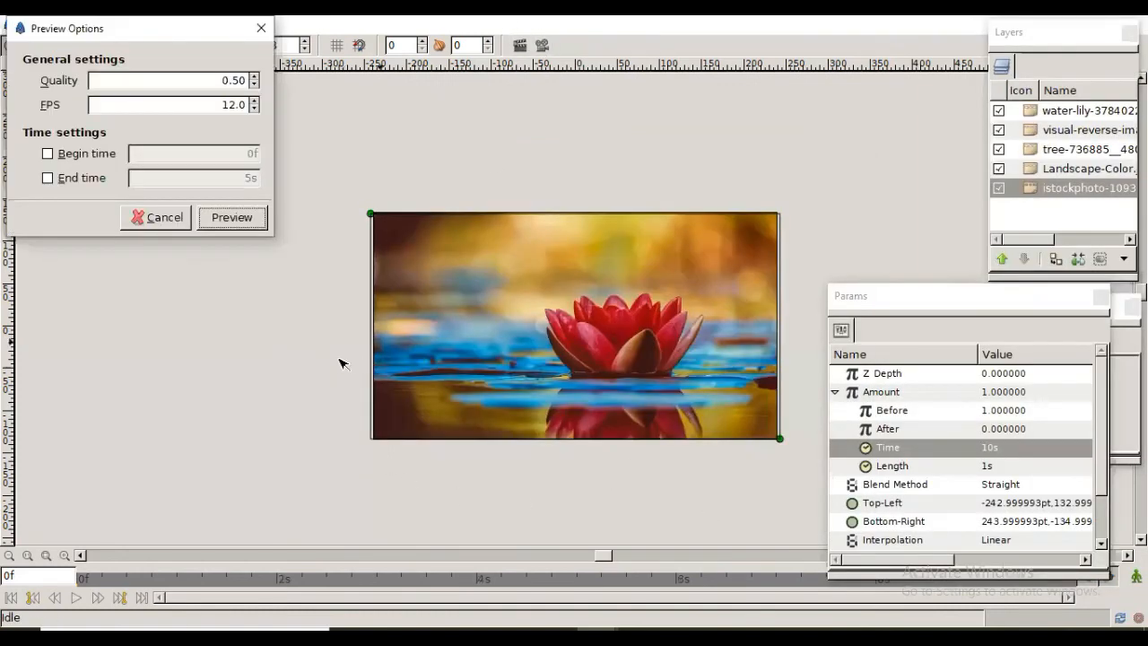
left_click(231, 217)
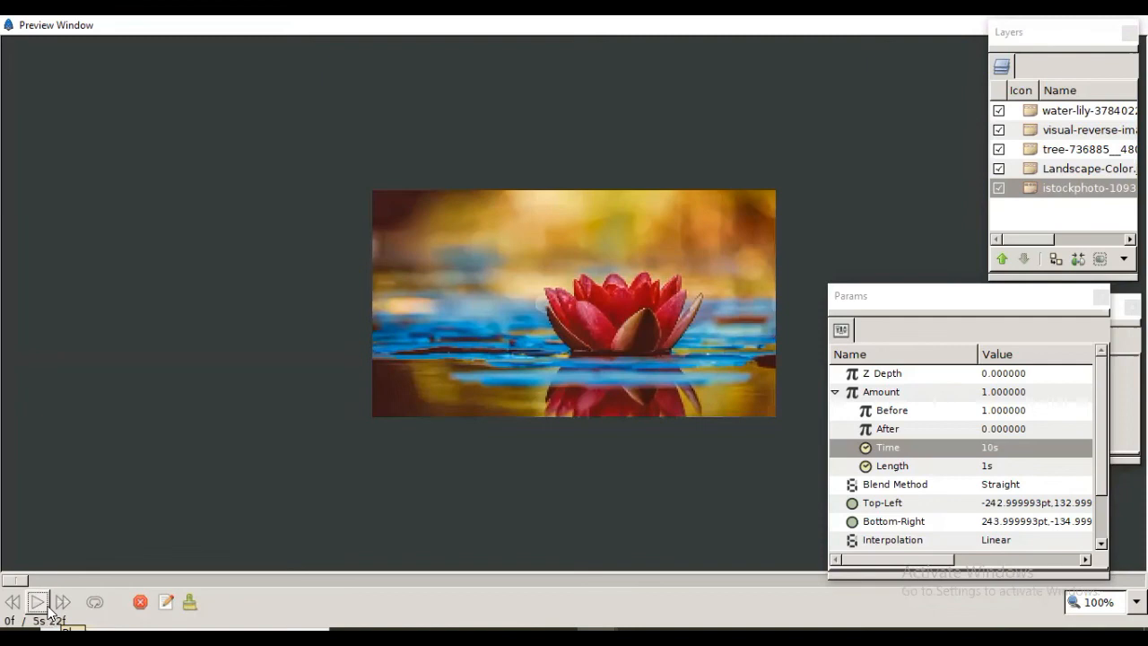
left_click(39, 603)
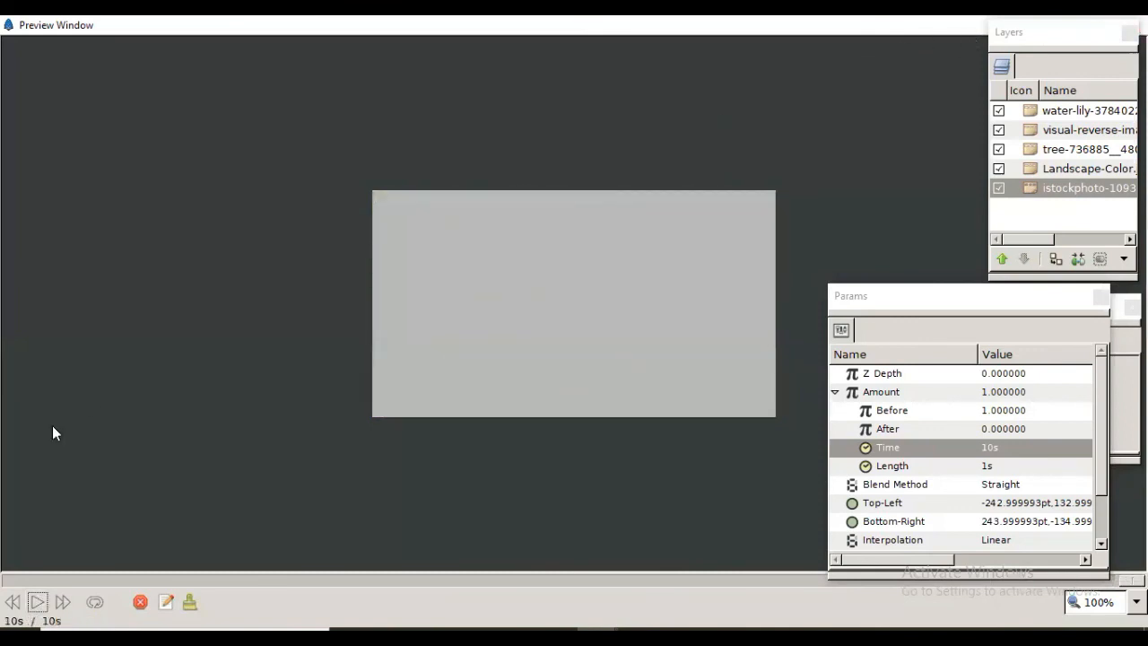
left_click(34, 614)
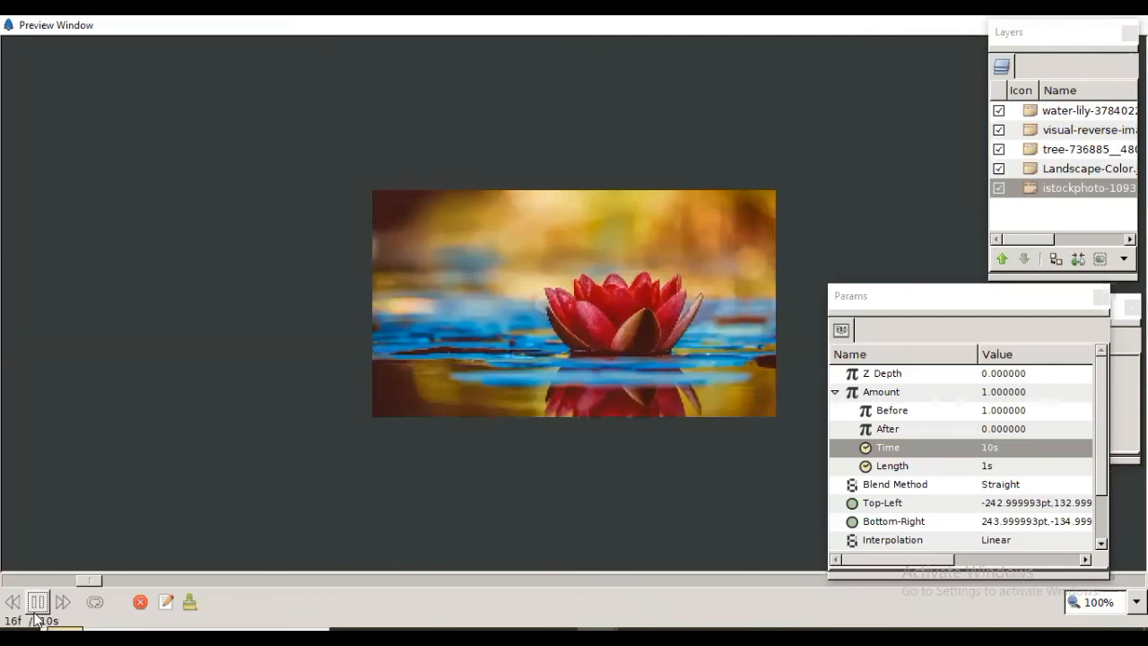